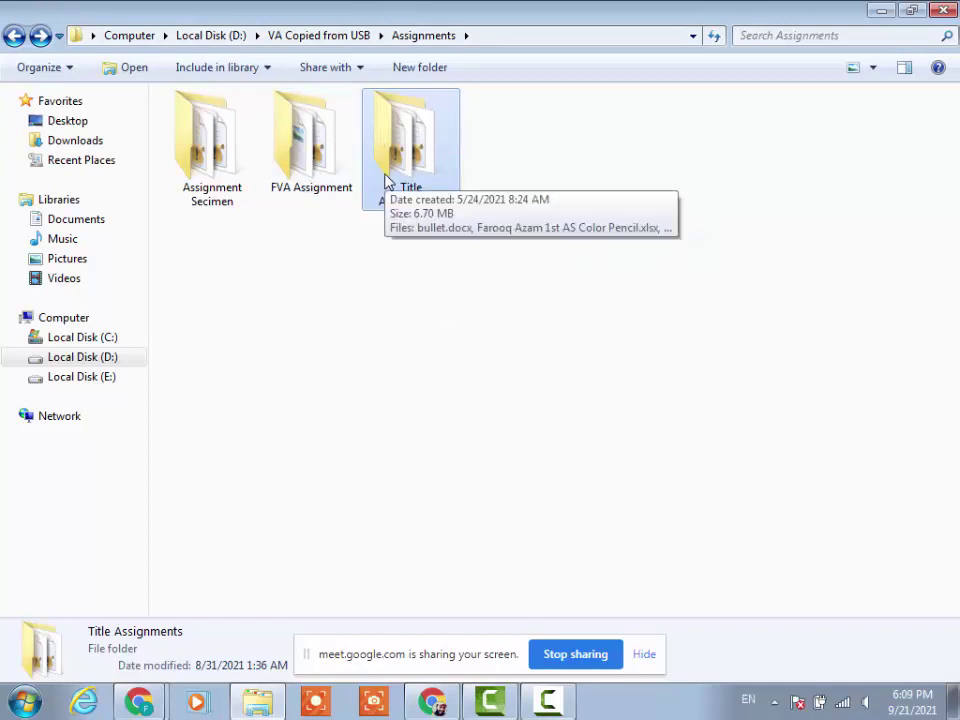
Look into the Title Assignments folder, then open Blank Template.xlsm from the Assignment Secimen folder.
{"action": "double_click", "coordinate": [395, 175]}
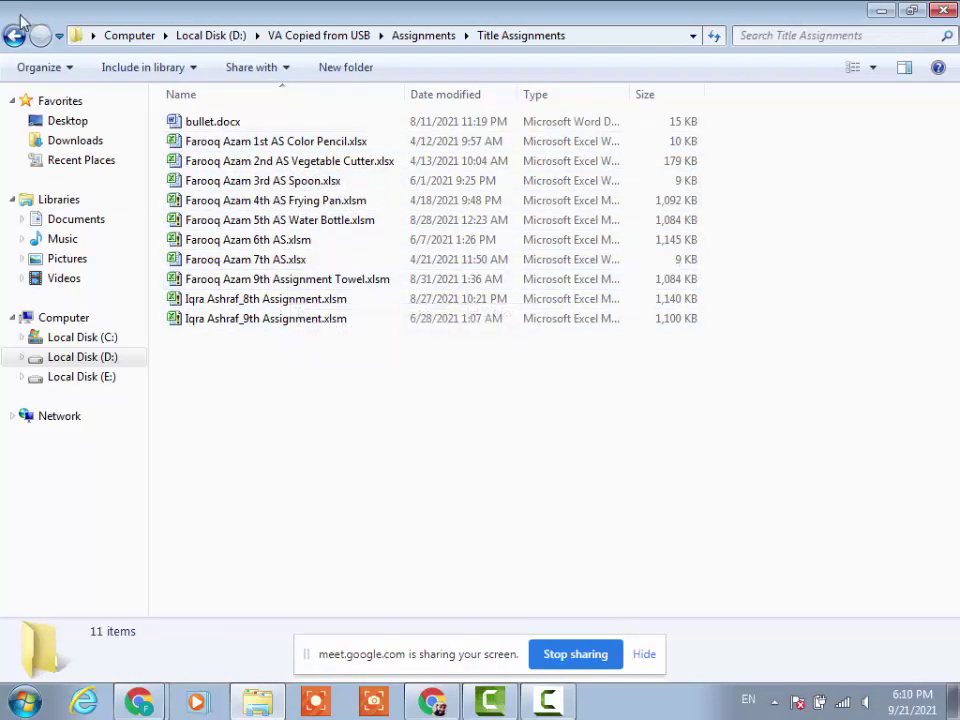
{"action": "left_click", "coordinate": [14, 36]}
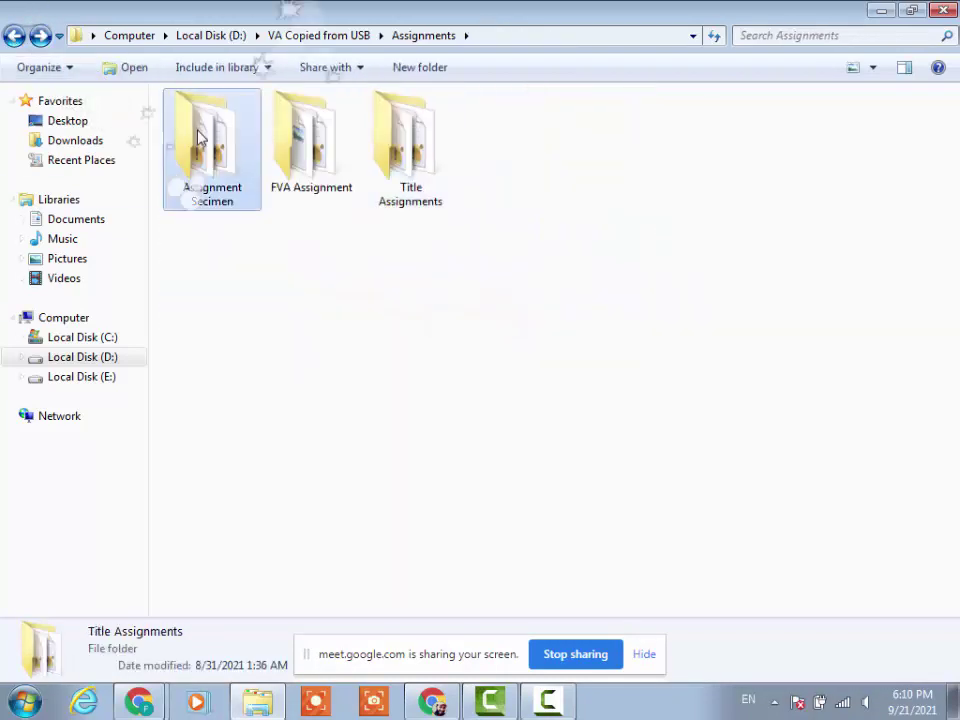
{"action": "double_click", "coordinate": [202, 137]}
{"action": "double_click", "coordinate": [215, 145]}
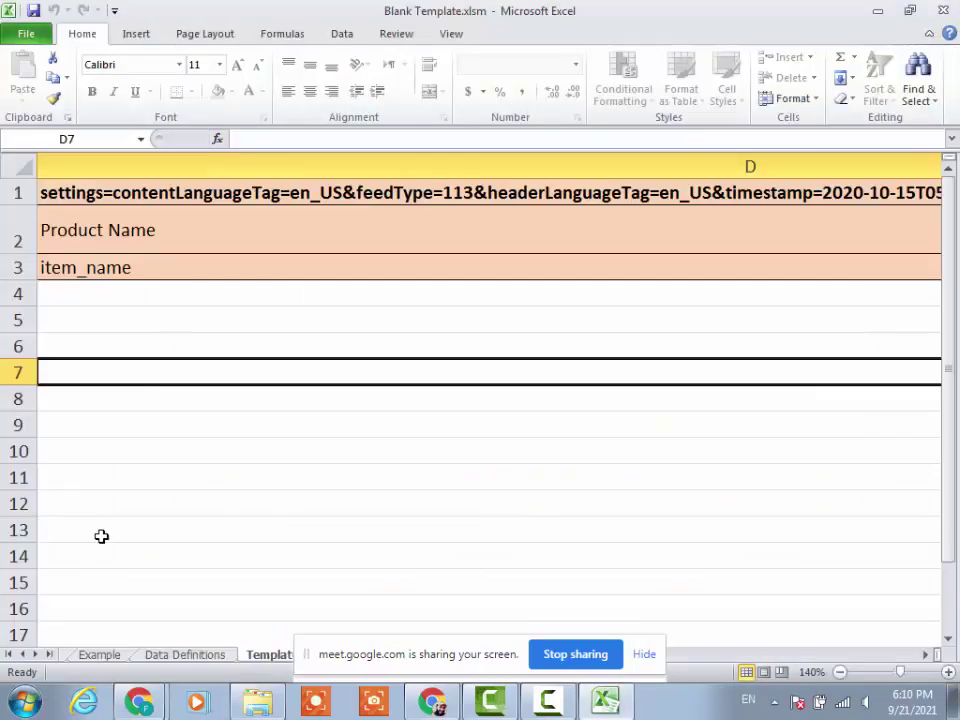
Move the screen-sharing bar off the sheet tabs and show the Template sheet from its Product Type column.
{"action": "left_click_drag", "start_coordinate": [335, 662], "coordinate": [591, 696]}
{"action": "left_click", "coordinate": [578, 655]}
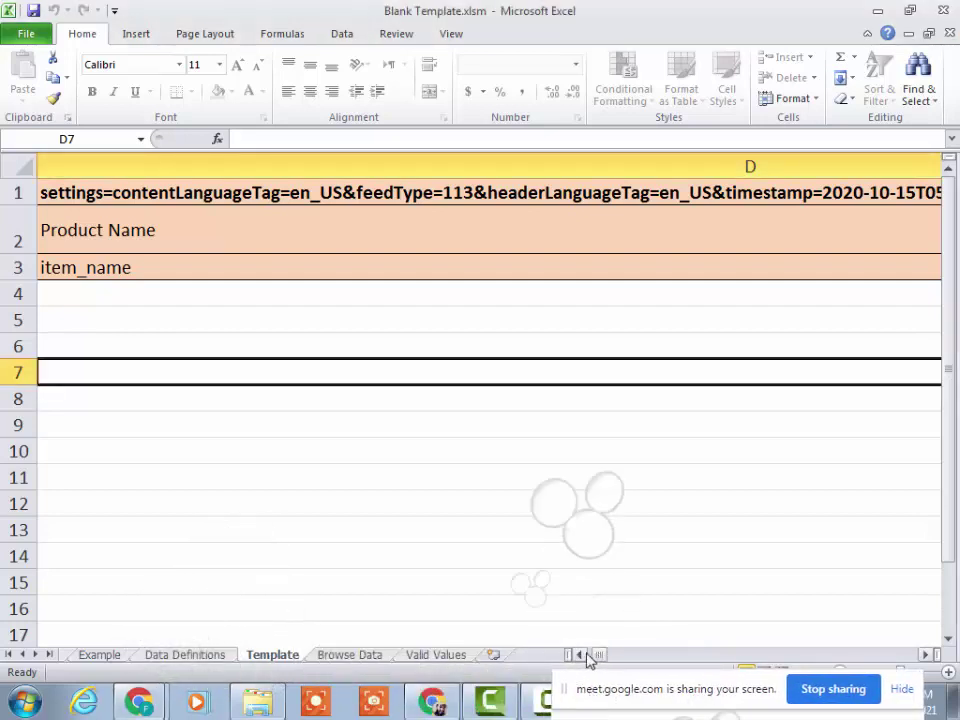
{"action": "left_click", "coordinate": [578, 655]}
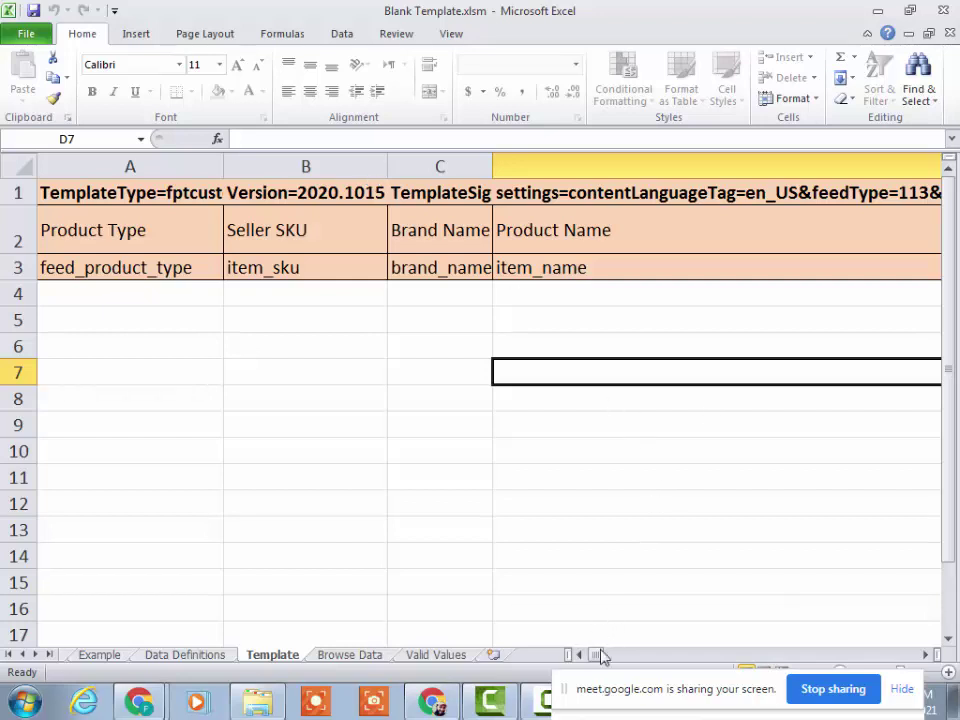
{"action": "left_click_drag", "start_coordinate": [597, 656], "coordinate": [525, 628]}
Switch to Chrome and replace the Pakistan zip code search with a Google search for dropbox.
{"action": "left_click", "coordinate": [433, 705]}
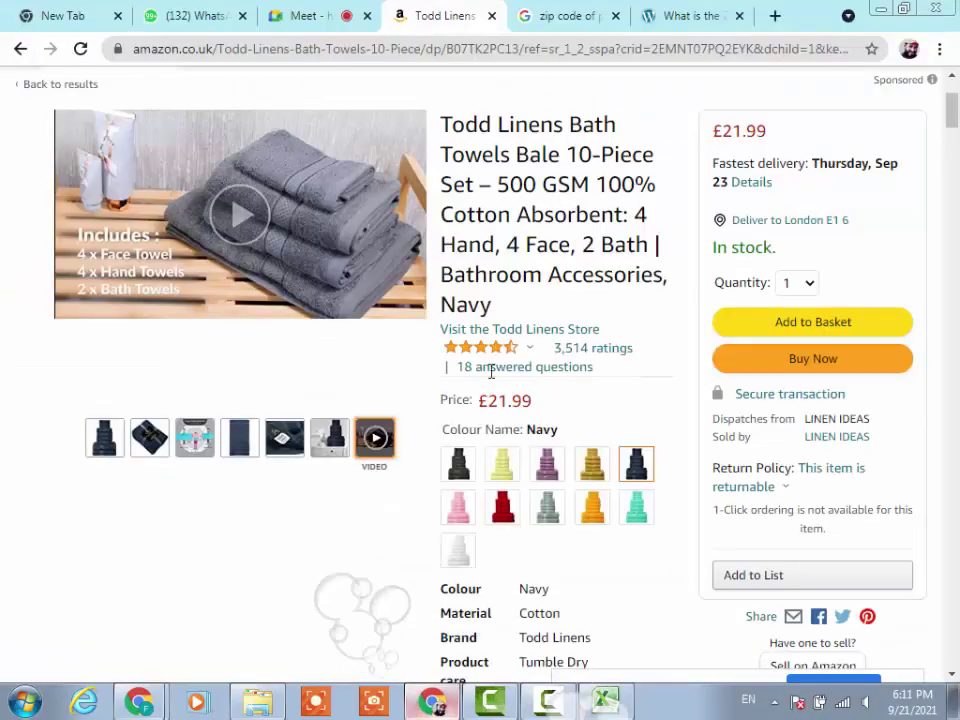
{"action": "left_click", "coordinate": [596, 17]}
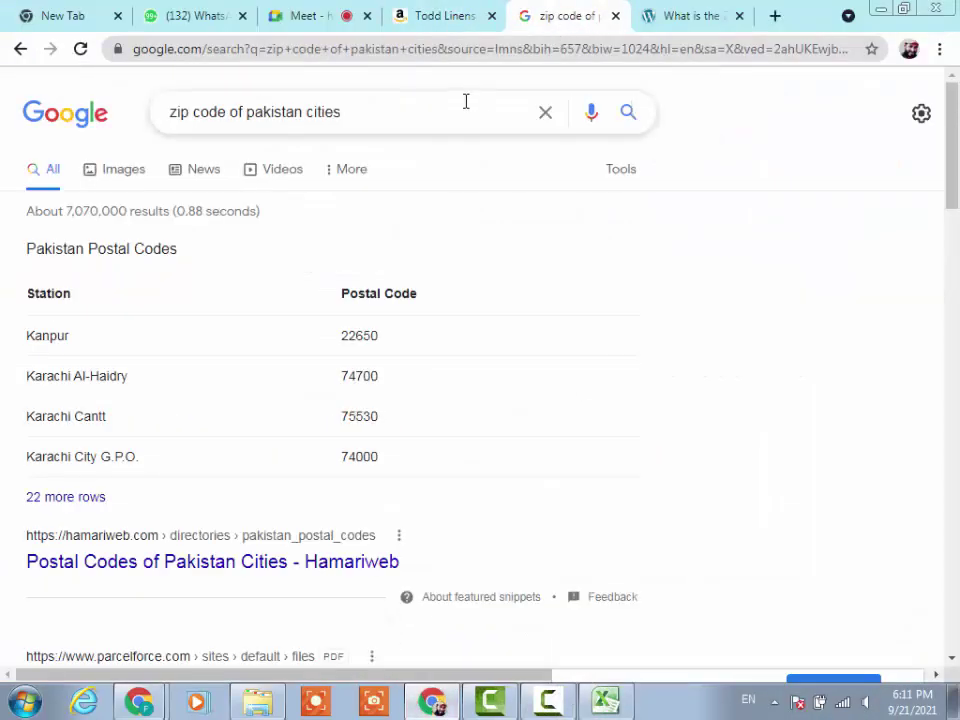
{"action": "left_click", "coordinate": [548, 115]}
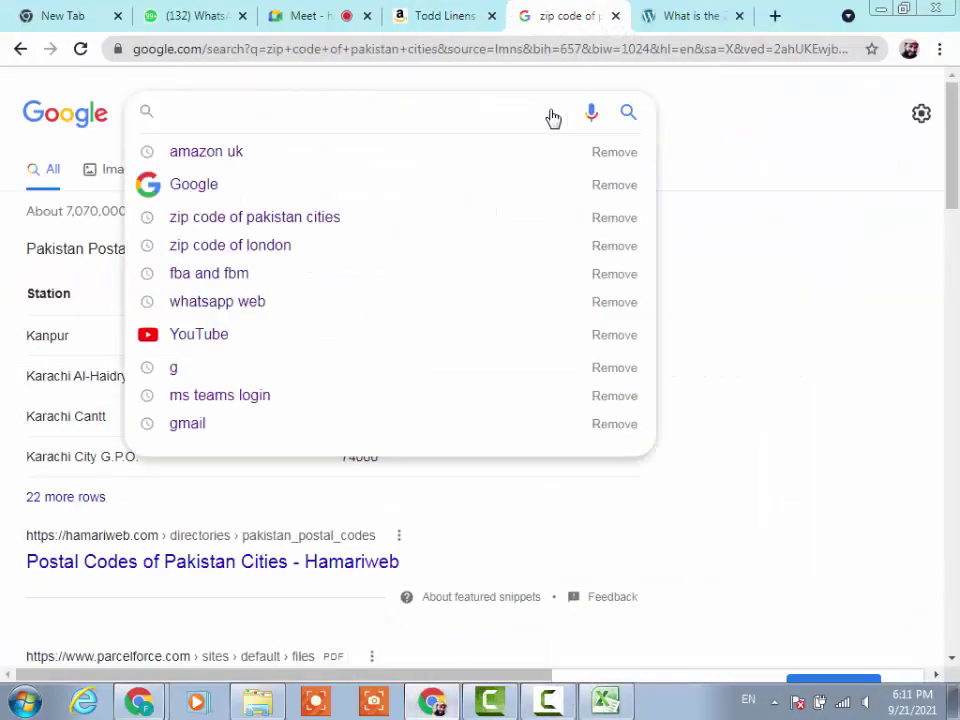
{"action": "type", "text": "dro"}
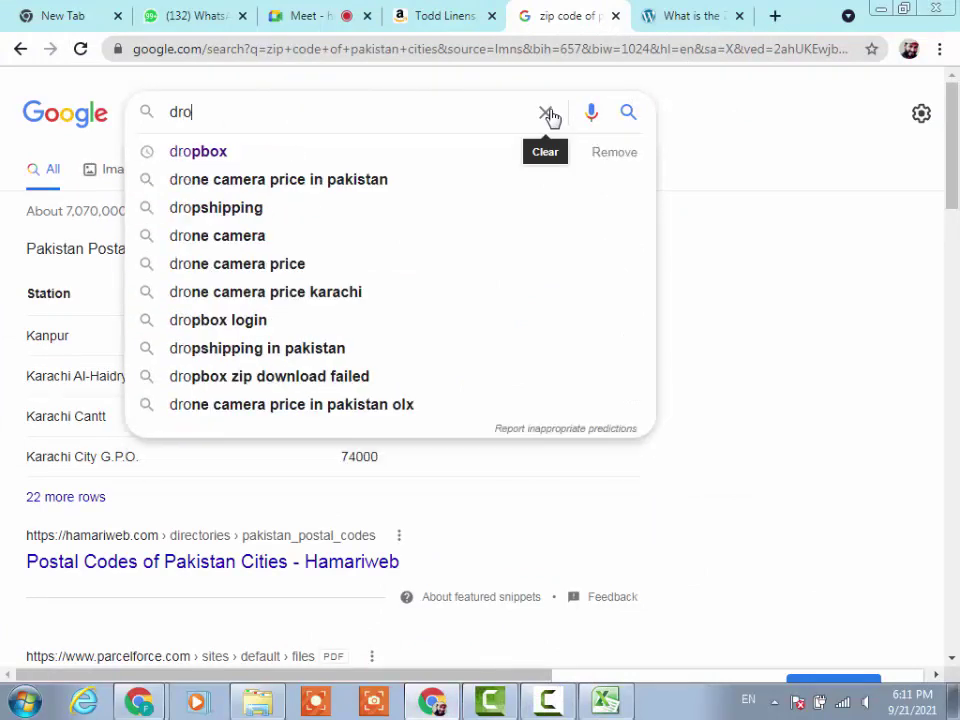
{"action": "key", "text": "Down"}
{"action": "key", "text": "Return"}
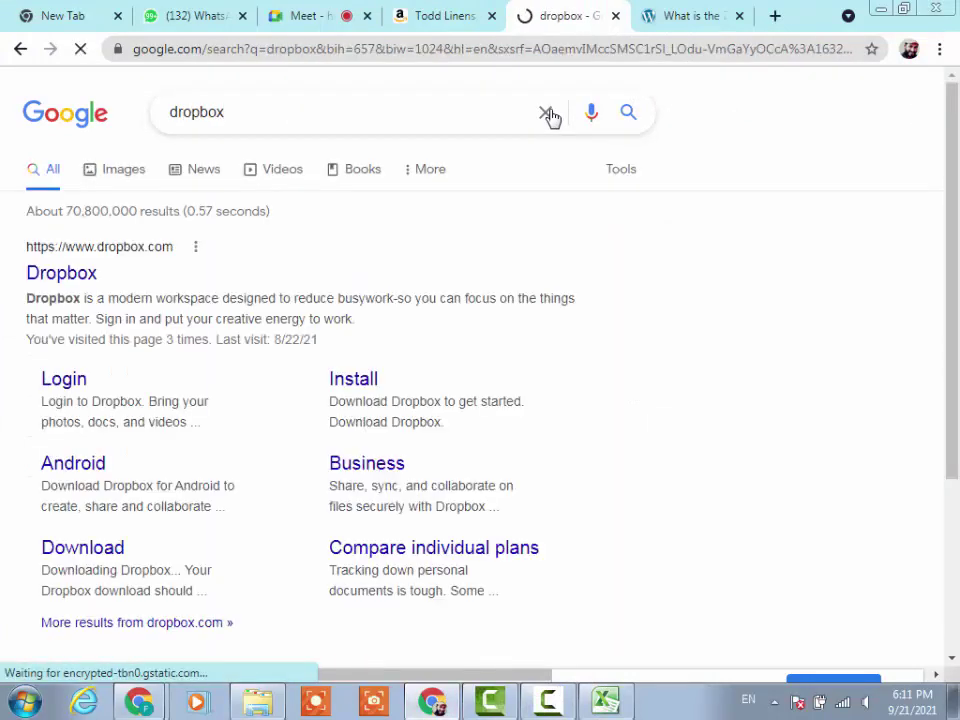
Open the Dropbox website's sign-in page, start signing in with Google, and minimize the account window.
{"action": "left_click", "coordinate": [43, 278]}
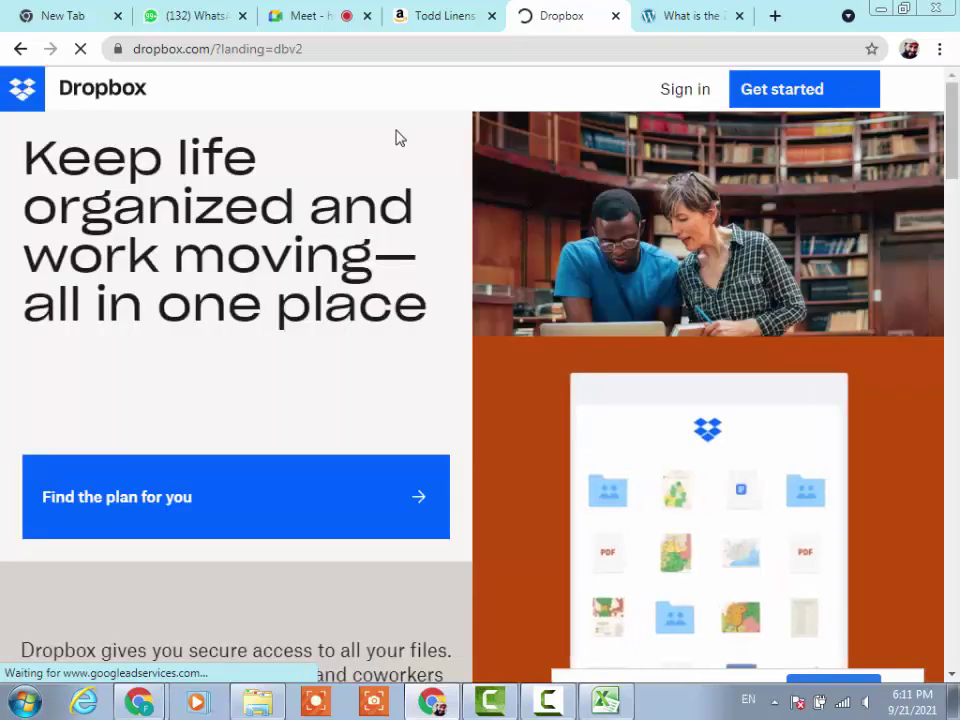
{"action": "scroll", "coordinate": [590, 100], "scroll_direction": "down", "scroll_amount": 3}
{"action": "scroll", "coordinate": [630, 122], "scroll_direction": "up", "scroll_amount": 3}
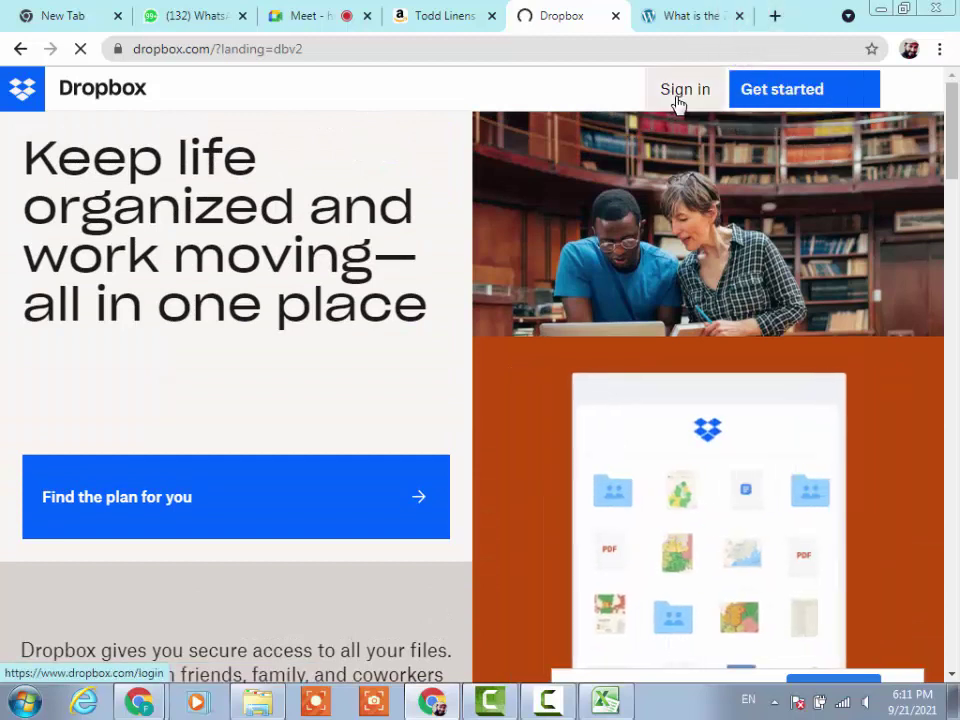
{"action": "left_click", "coordinate": [672, 100]}
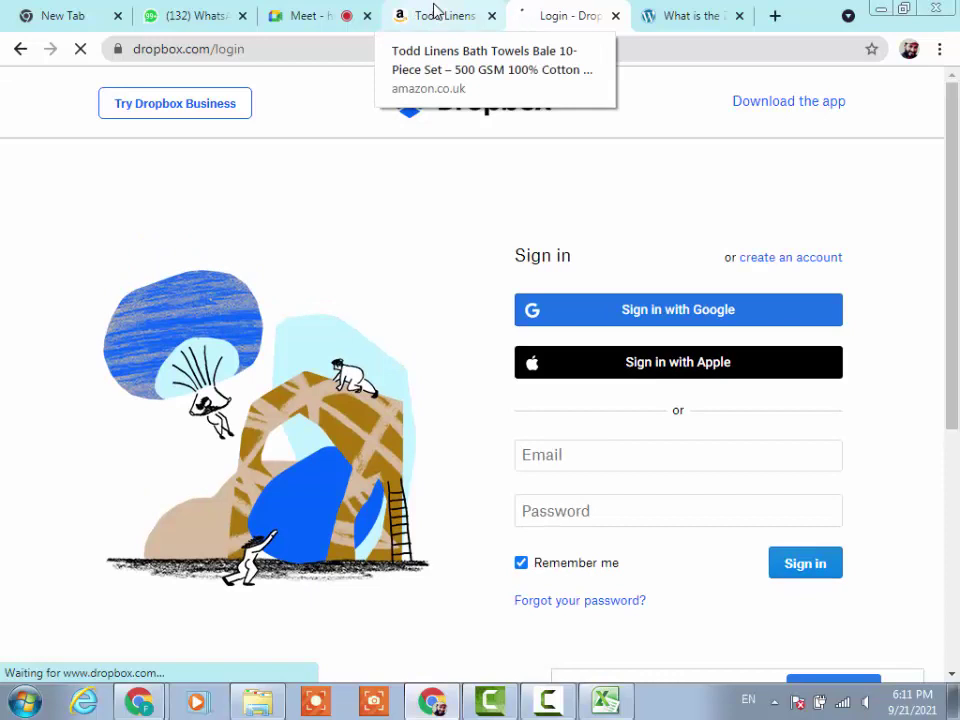
{"action": "left_click", "coordinate": [632, 316]}
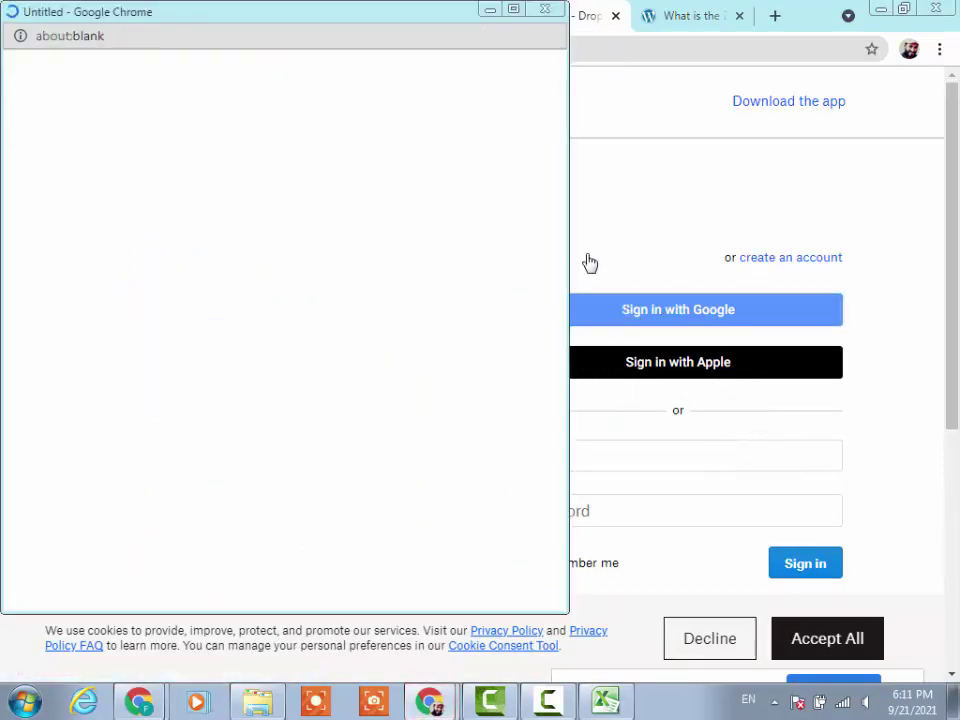
{"action": "left_click", "coordinate": [489, 12]}
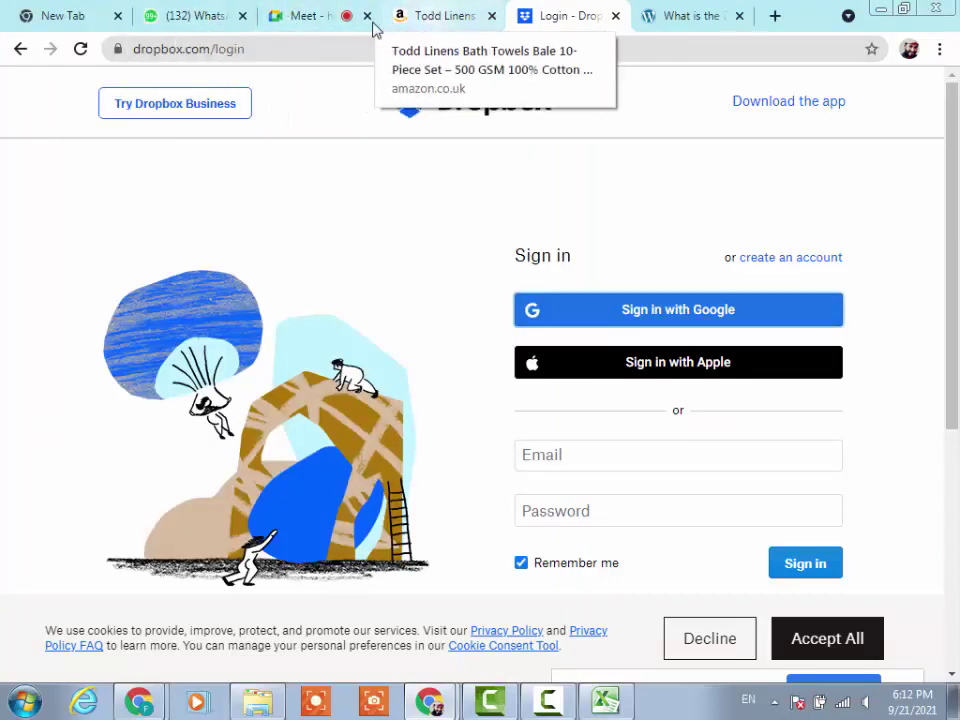
Switch to the Blank Template workbook in Excel and examine the Product Type choices offered in cell A6.
{"action": "left_click", "coordinate": [604, 700]}
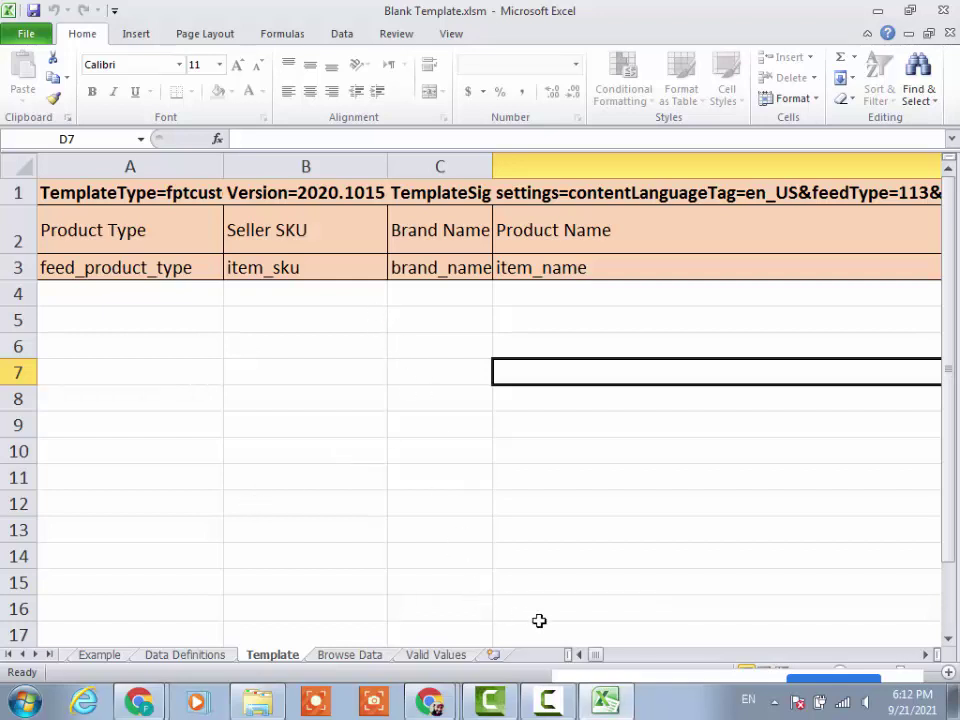
{"action": "mouse_move", "coordinate": [594, 658]}
{"action": "left_mouse_down"}
{"action": "mouse_move", "coordinate": [578, 660]}
{"action": "mouse_move", "coordinate": [586, 664]}
{"action": "left_mouse_up"}
{"action": "left_click_drag", "start_coordinate": [949, 523], "coordinate": [604, 379]}
{"action": "left_click", "coordinate": [65, 348]}
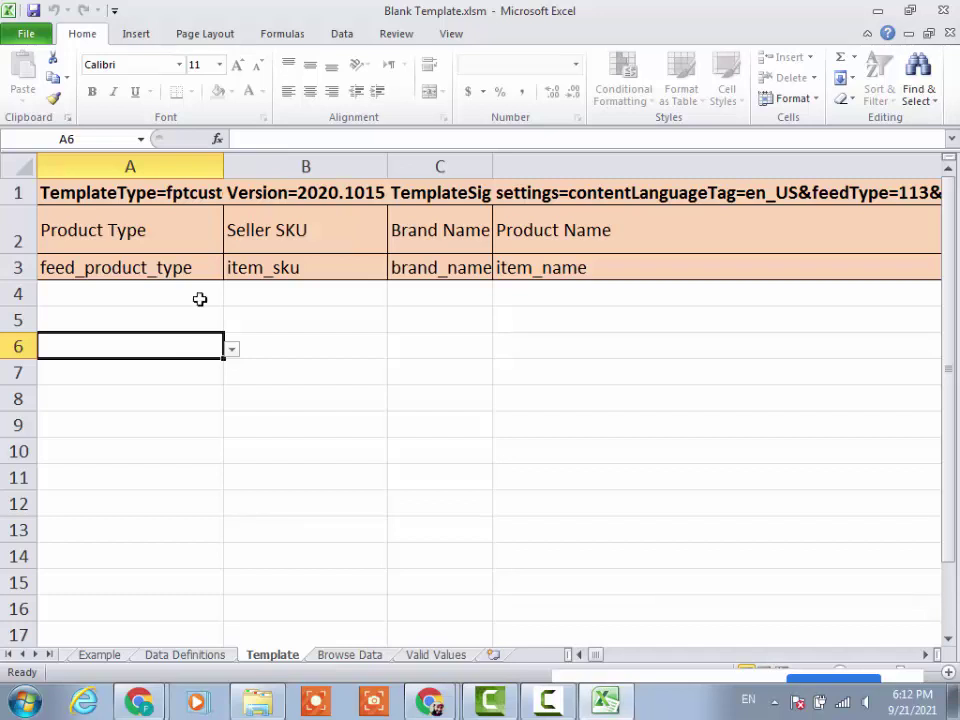
{"action": "left_click", "coordinate": [232, 350]}
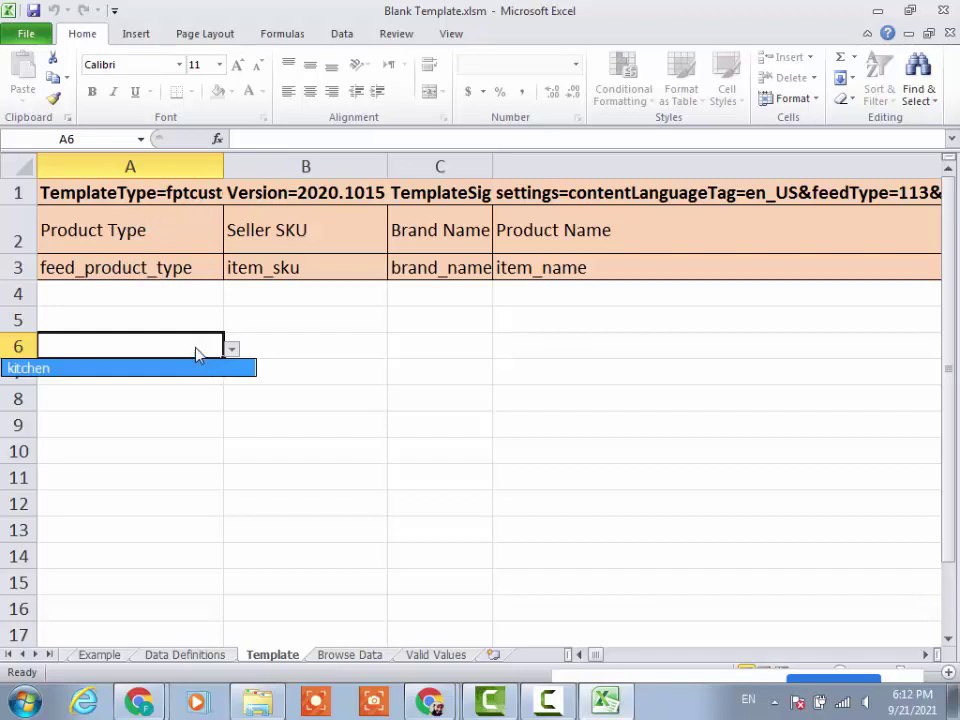
{"action": "left_click", "coordinate": [197, 343]}
Go through the Seller SKU, Brand Name and Product Name cells in row 6 of the Template sheet.
{"action": "left_click", "coordinate": [255, 346]}
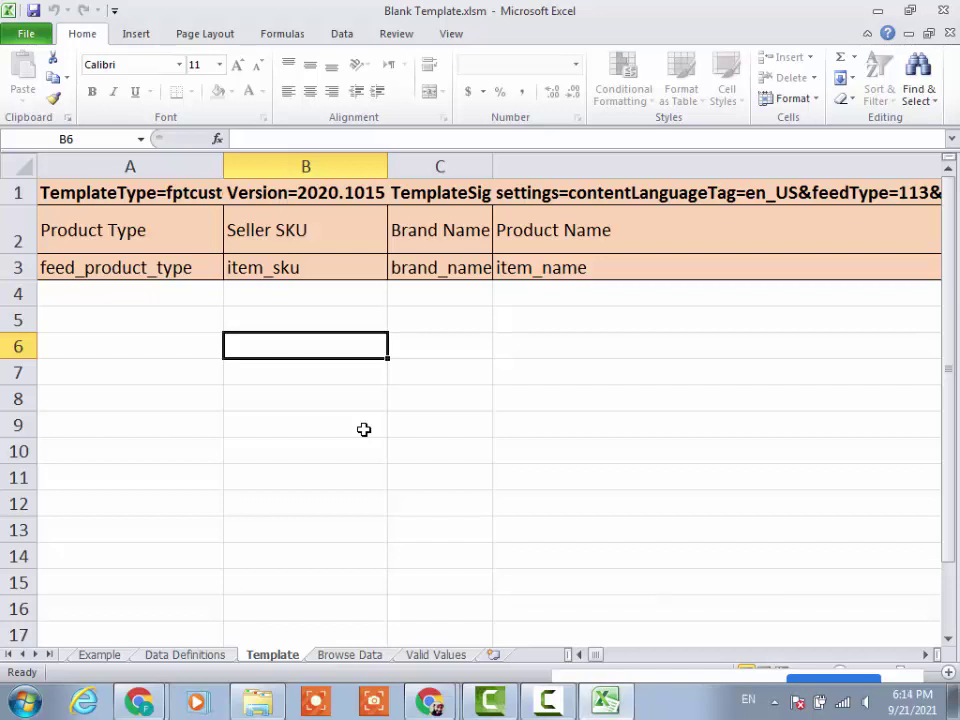
{"action": "key", "text": "Tab"}
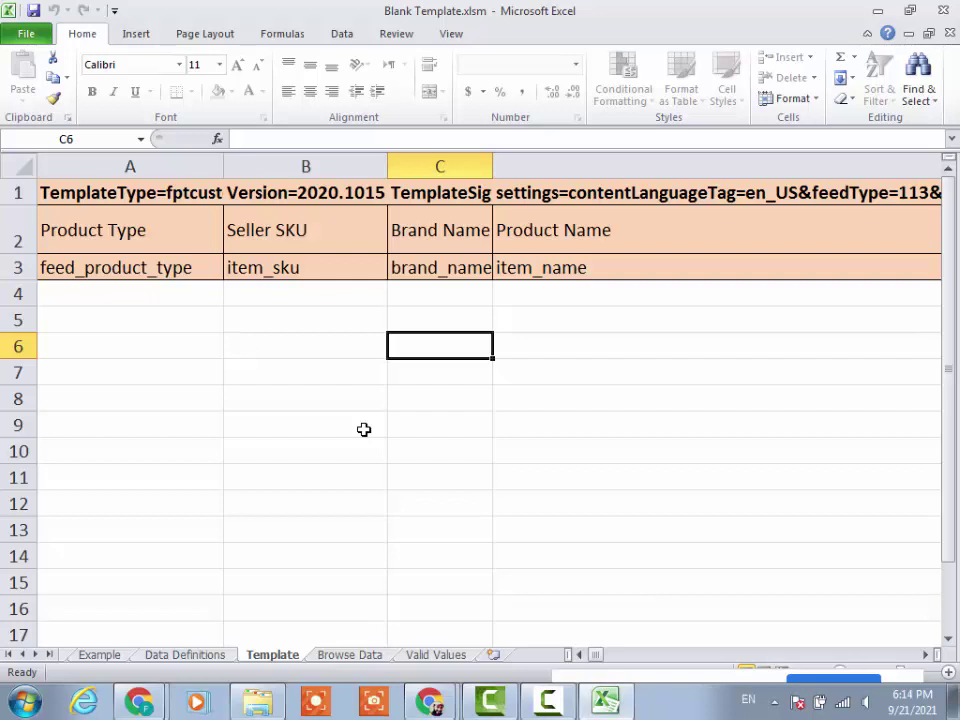
{"action": "key", "text": "Right"}
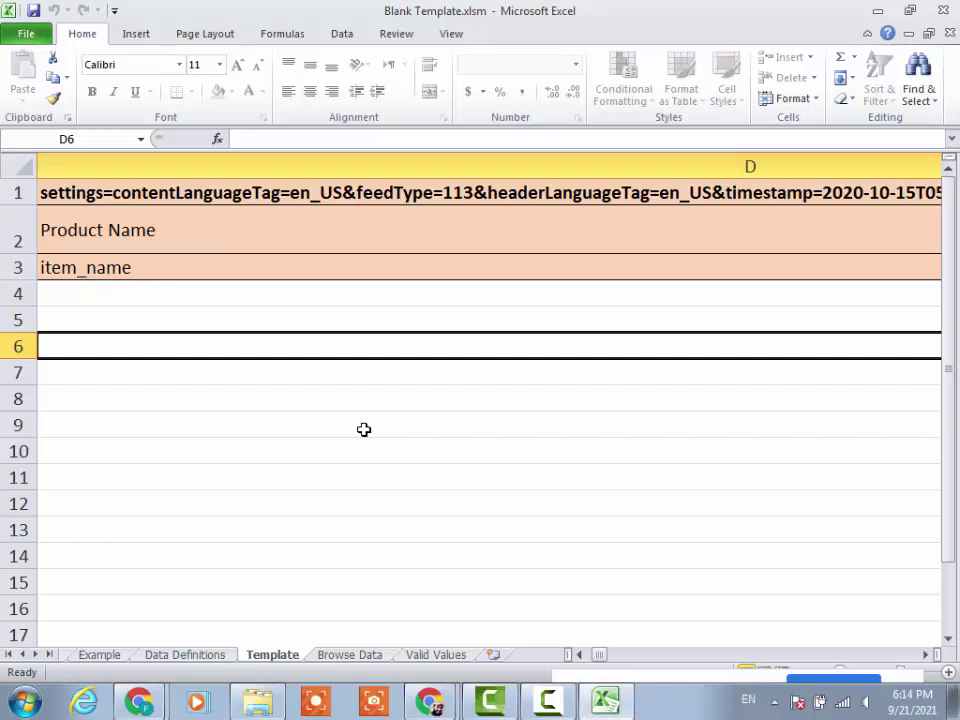
Bring up the minimized Google Accounts sign-in window and close it.
{"action": "left_click", "coordinate": [435, 705]}
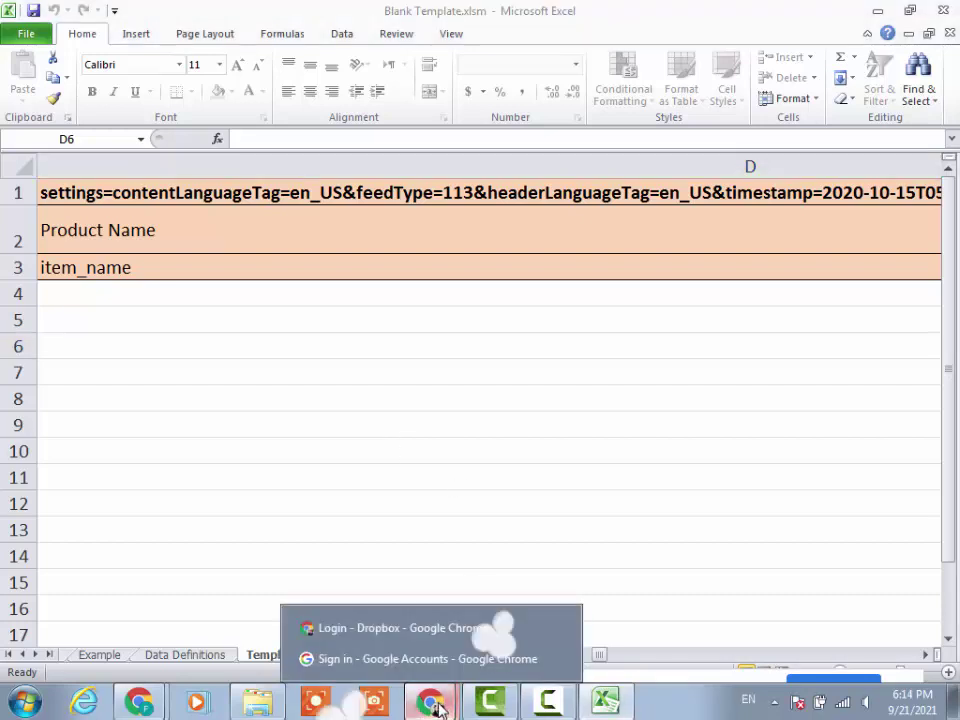
{"action": "left_click", "coordinate": [428, 652]}
{"action": "left_click", "coordinate": [548, 10]}
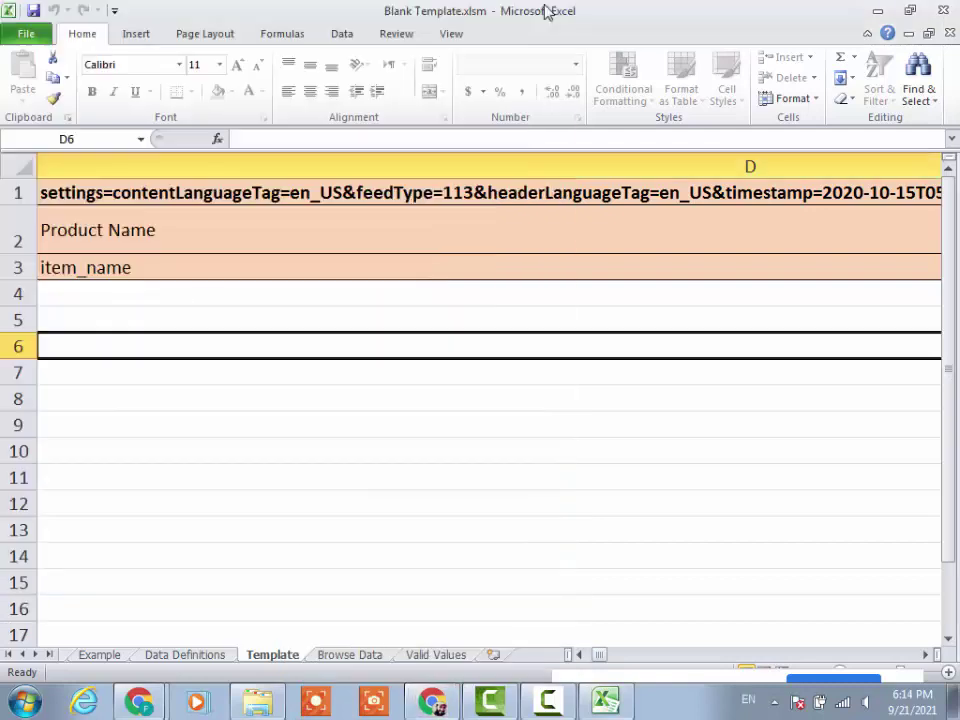
Switch to the Todd Linens towel listing on Amazon in Chrome and review the full product title.
{"action": "left_click", "coordinate": [432, 703]}
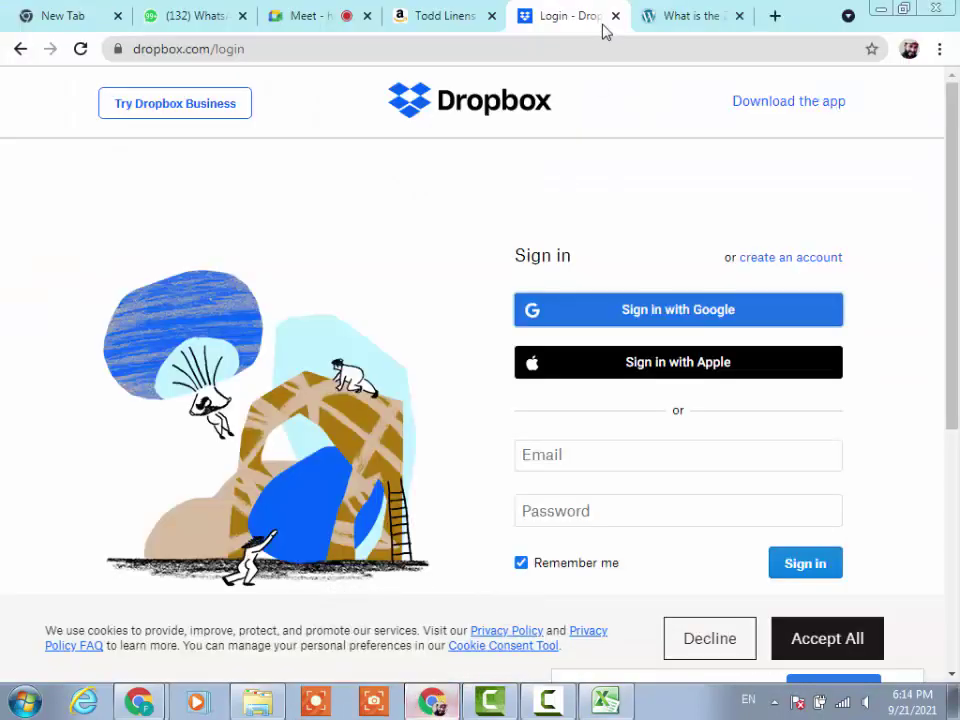
{"action": "left_click", "coordinate": [426, 12]}
{"action": "scroll", "coordinate": [488, 279], "scroll_direction": "up", "scroll_amount": 2}
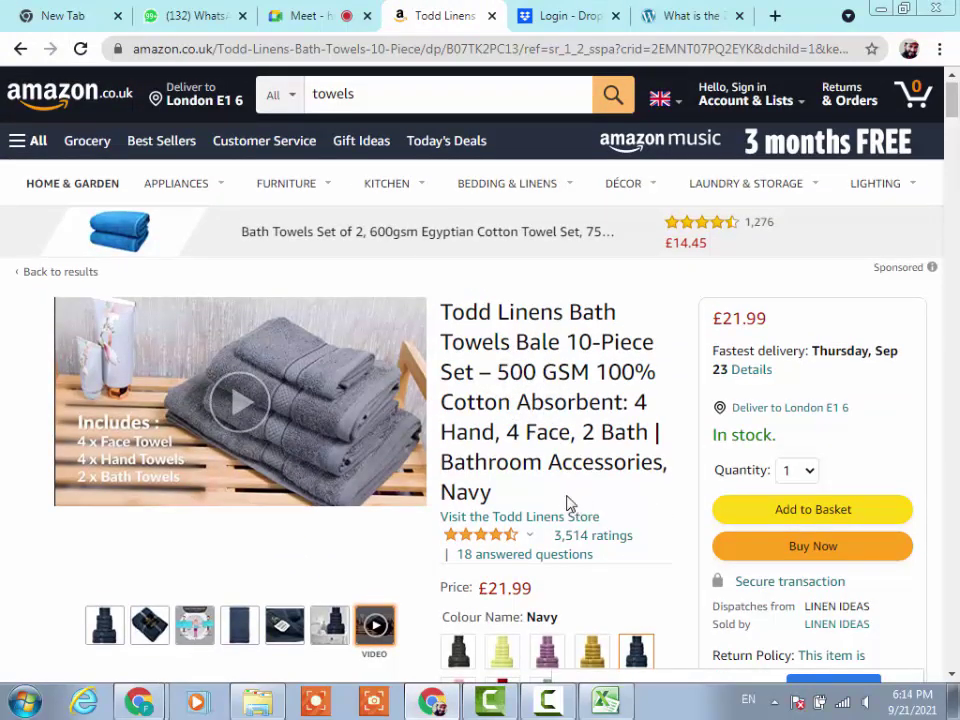
{"action": "left_click_drag", "start_coordinate": [567, 503], "coordinate": [538, 484]}
{"action": "left_click", "coordinate": [643, 381]}
Go to Product ID cell E6 in the Excel template, then select ASIN B07TK2PC13 in the Amazon listing's web address.
{"action": "left_click", "coordinate": [605, 701]}
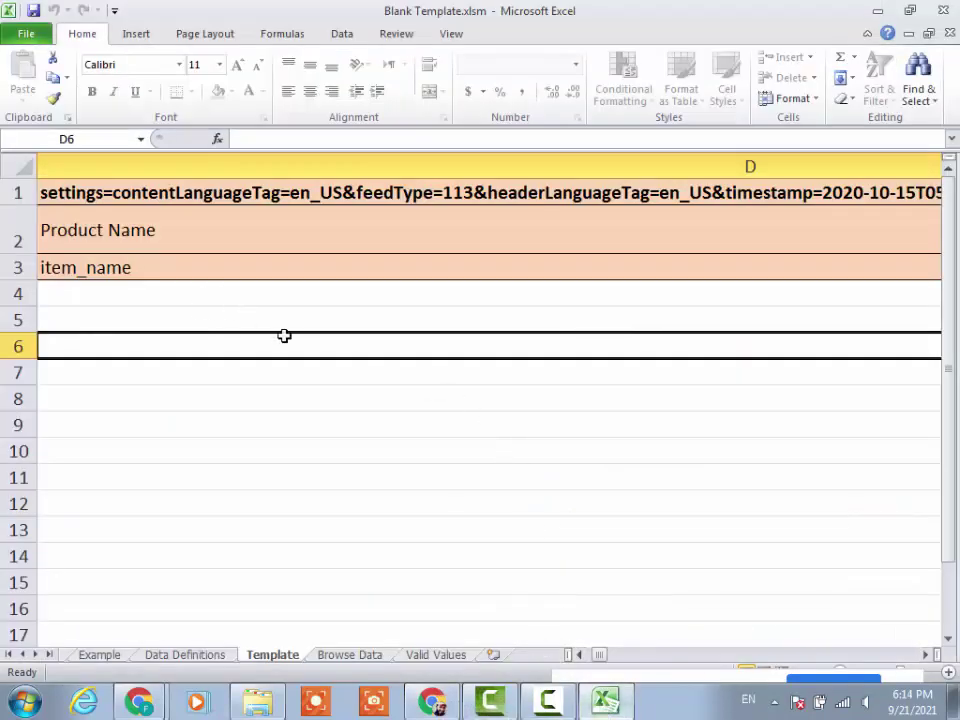
{"action": "key", "text": "Right"}
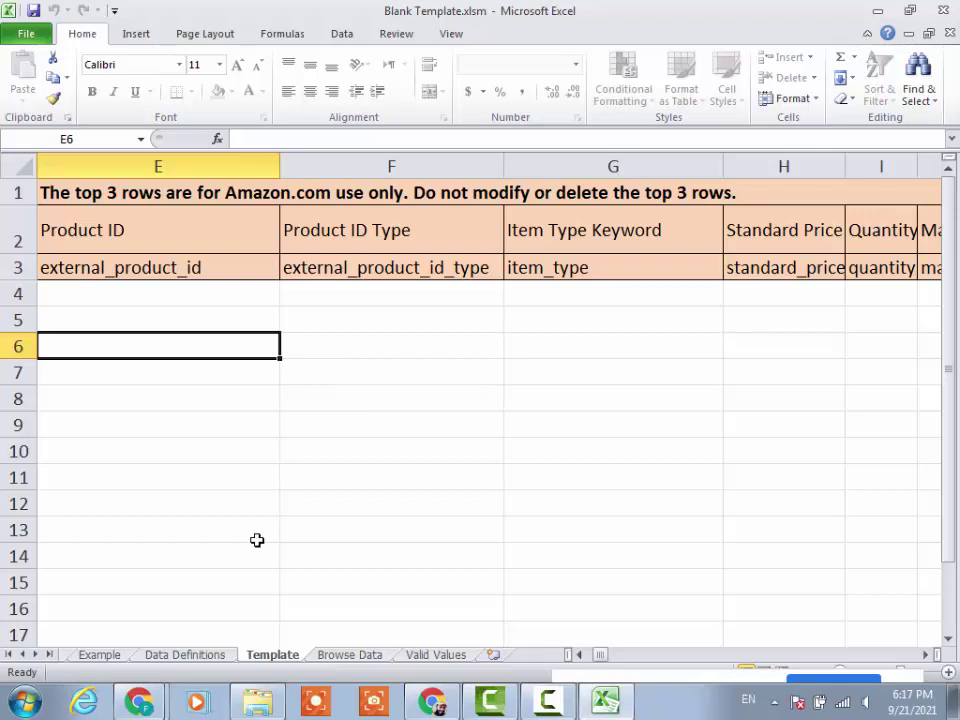
{"action": "left_click", "coordinate": [440, 703]}
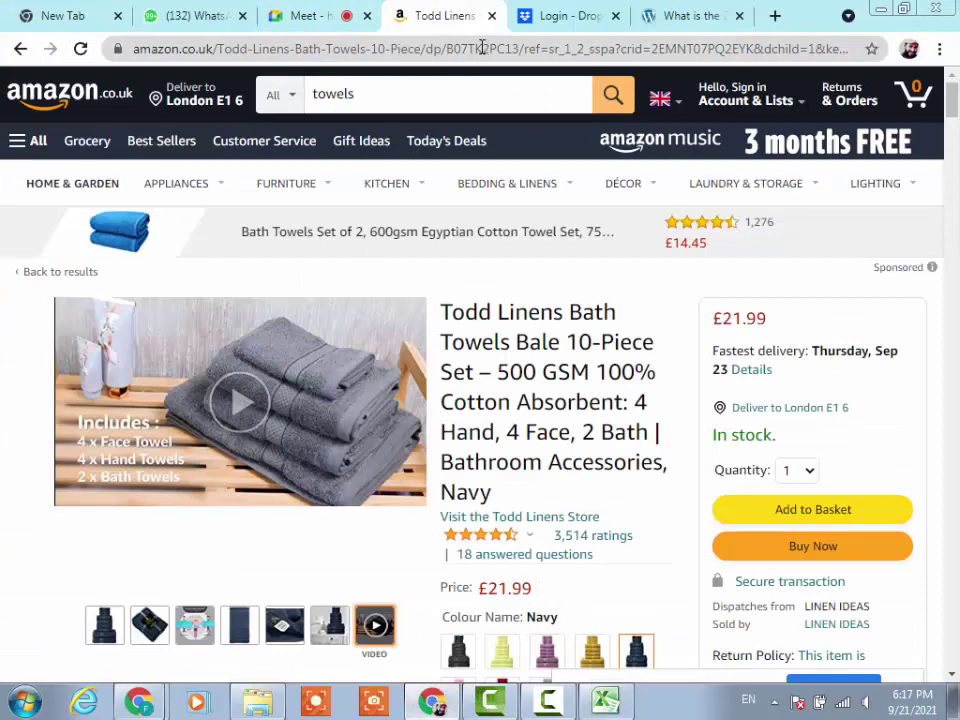
{"action": "double_click", "coordinate": [544, 50]}
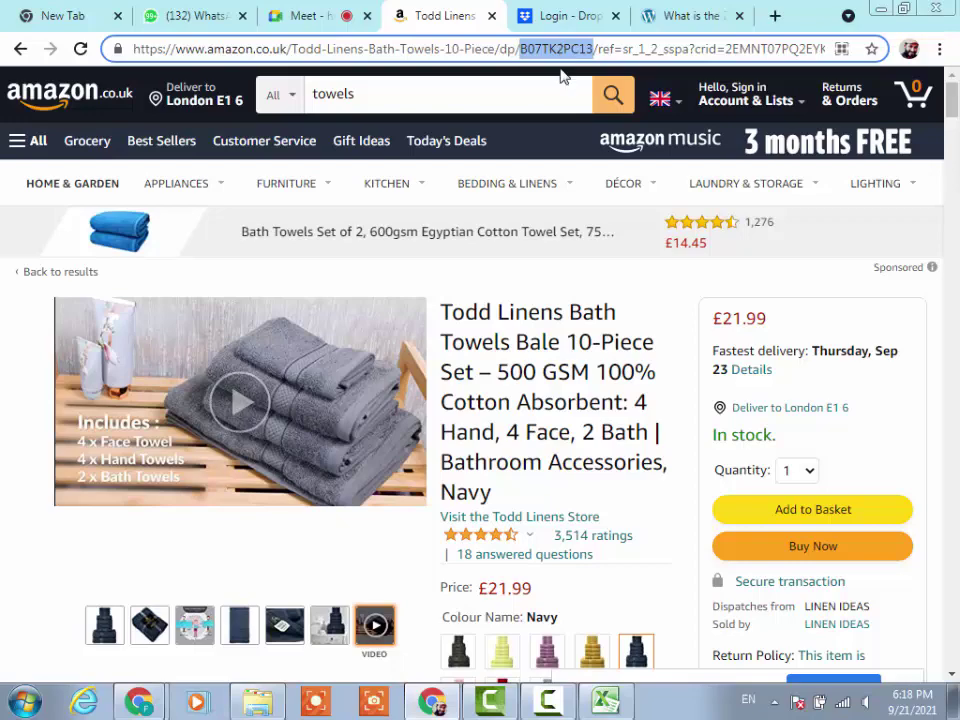
Examine the towel listing's details, item description and related products, then return to its product ID in the web address.
{"action": "scroll", "coordinate": [510, 288], "scroll_direction": "down", "scroll_amount": 1}
{"action": "scroll", "coordinate": [588, 458], "scroll_direction": "down", "scroll_amount": 10}
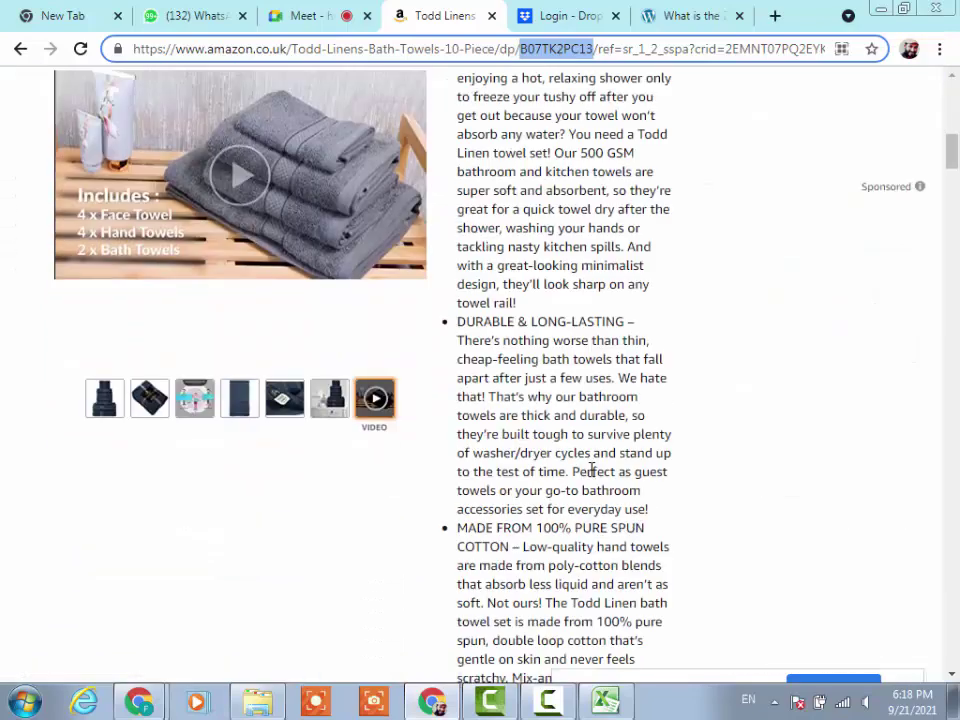
{"action": "scroll", "coordinate": [588, 458], "scroll_direction": "down", "scroll_amount": 5}
{"action": "scroll", "coordinate": [588, 458], "scroll_direction": "up", "scroll_amount": 10}
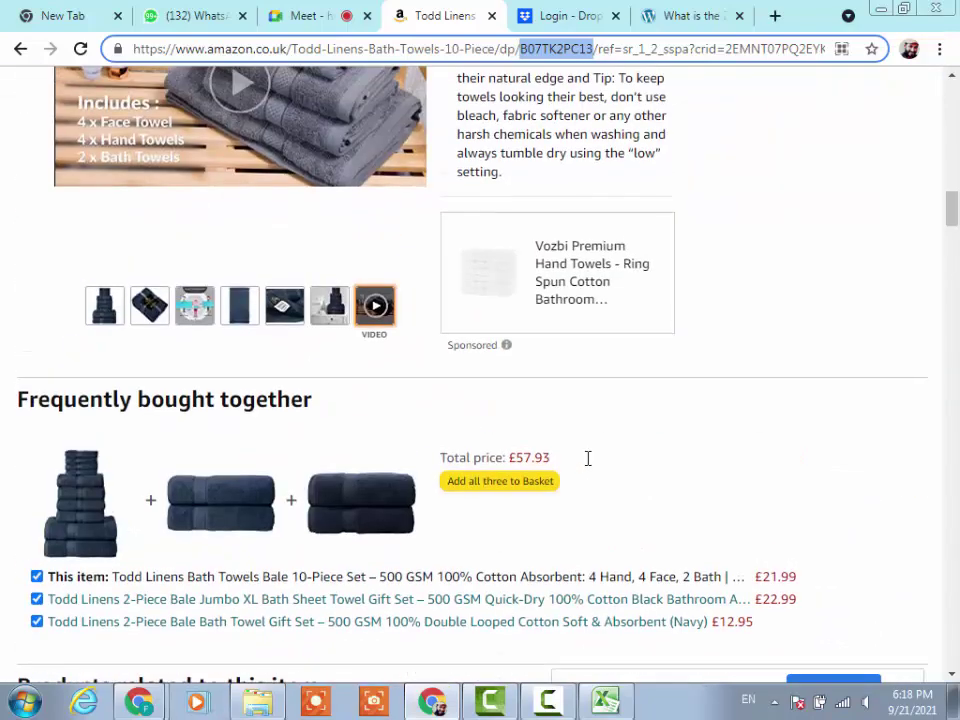
{"action": "scroll", "coordinate": [588, 458], "scroll_direction": "up", "scroll_amount": 10}
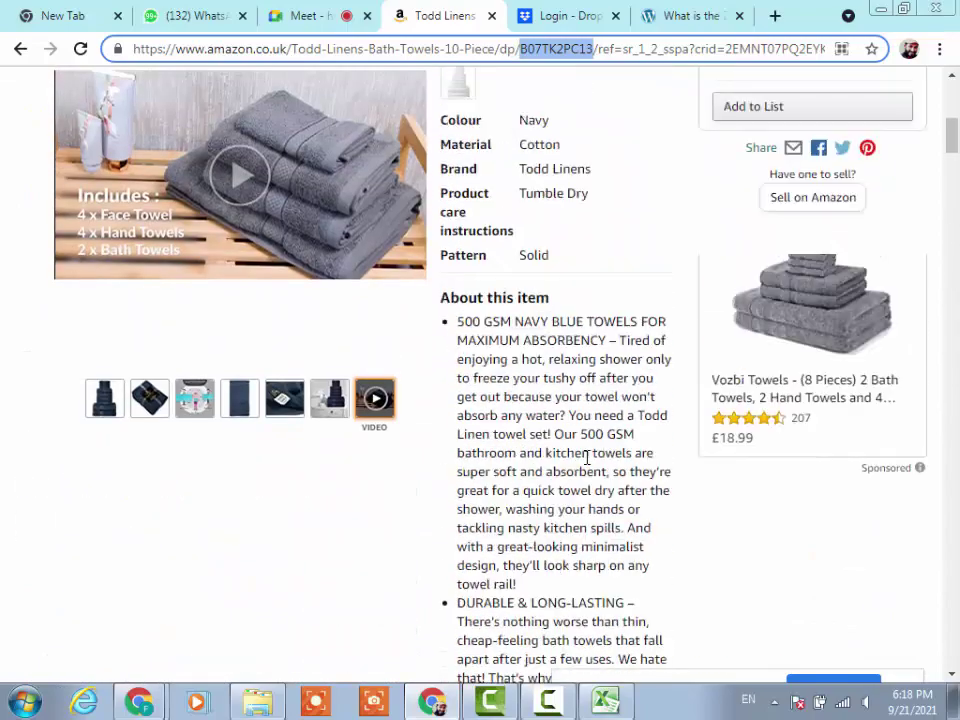
{"action": "scroll", "coordinate": [588, 456], "scroll_direction": "up", "scroll_amount": 2}
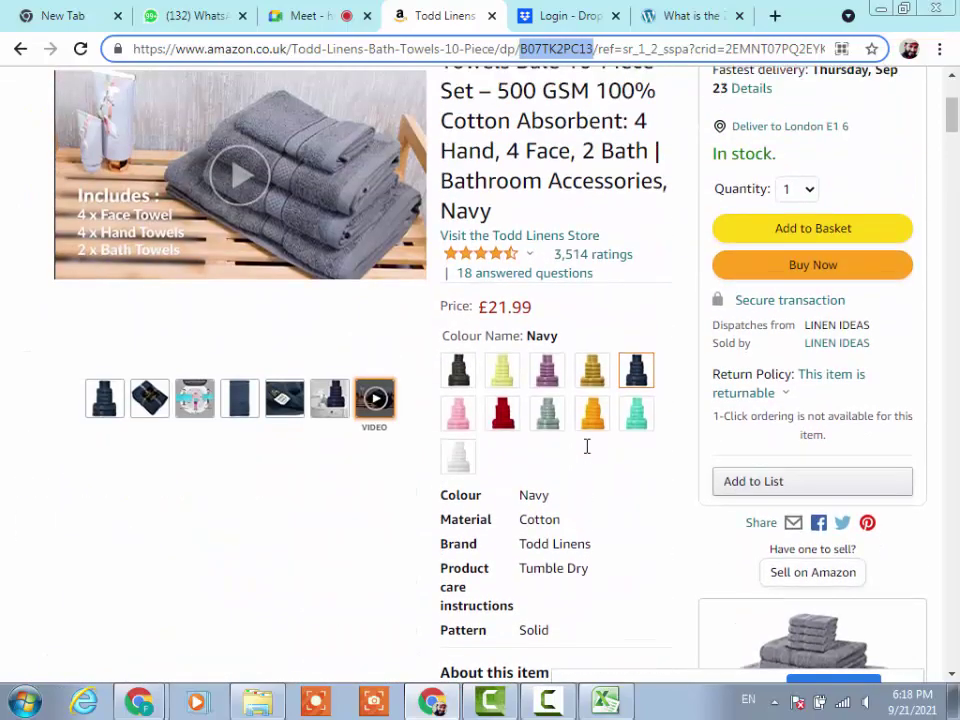
{"action": "scroll", "coordinate": [588, 458], "scroll_direction": "down", "scroll_amount": 8}
{"action": "scroll", "coordinate": [588, 458], "scroll_direction": "down", "scroll_amount": 4}
{"action": "scroll", "coordinate": [588, 458], "scroll_direction": "up", "scroll_amount": 12}
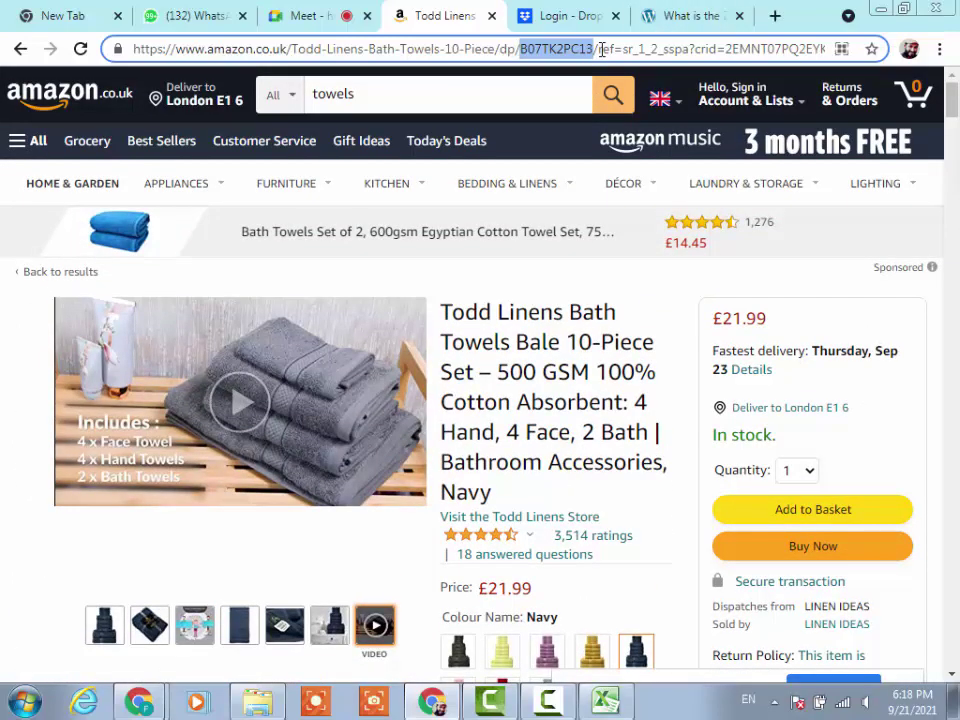
{"action": "left_click", "coordinate": [601, 49]}
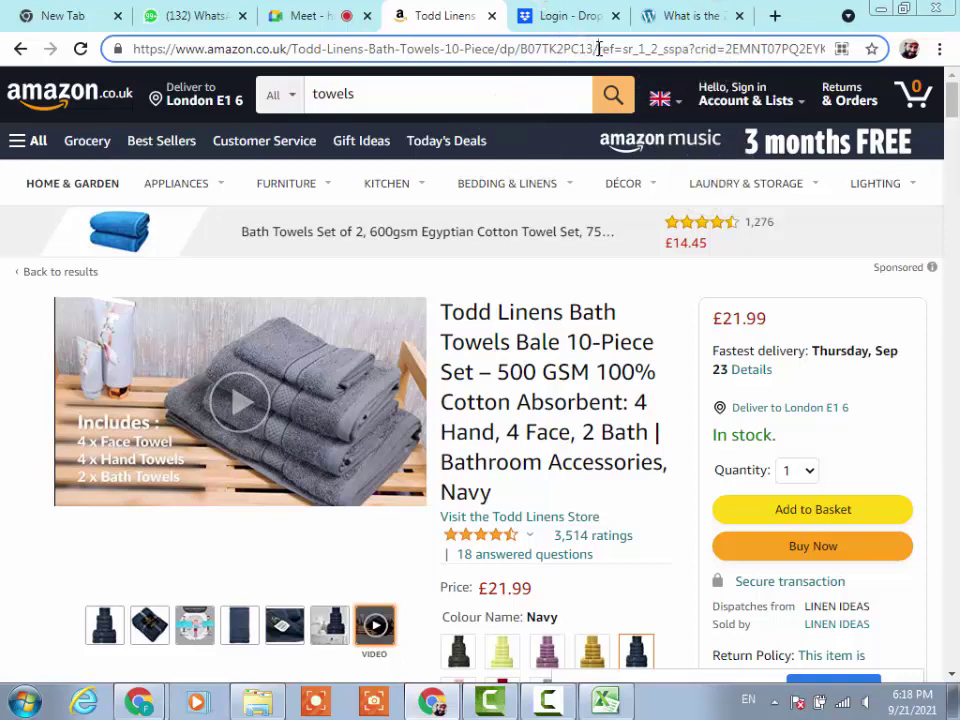
Search Amazon for towels again and open the Utopia Towels 12 Kitchen Towels Set listing.
{"action": "left_click_drag", "start_coordinate": [598, 49], "coordinate": [656, 53]}
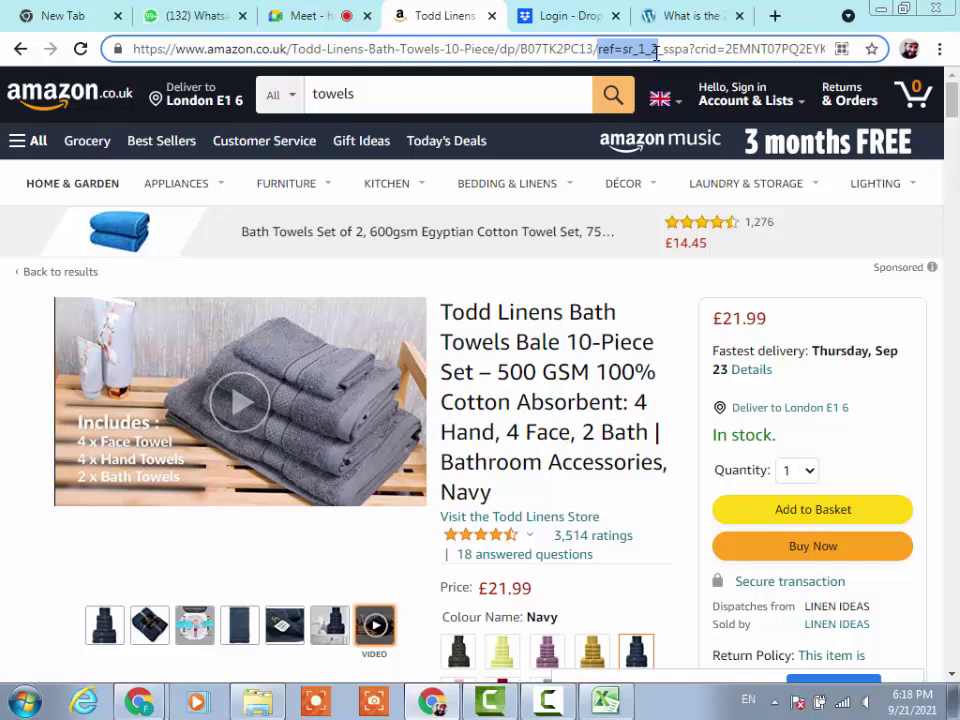
{"action": "mouse_move", "coordinate": [176, 183]}
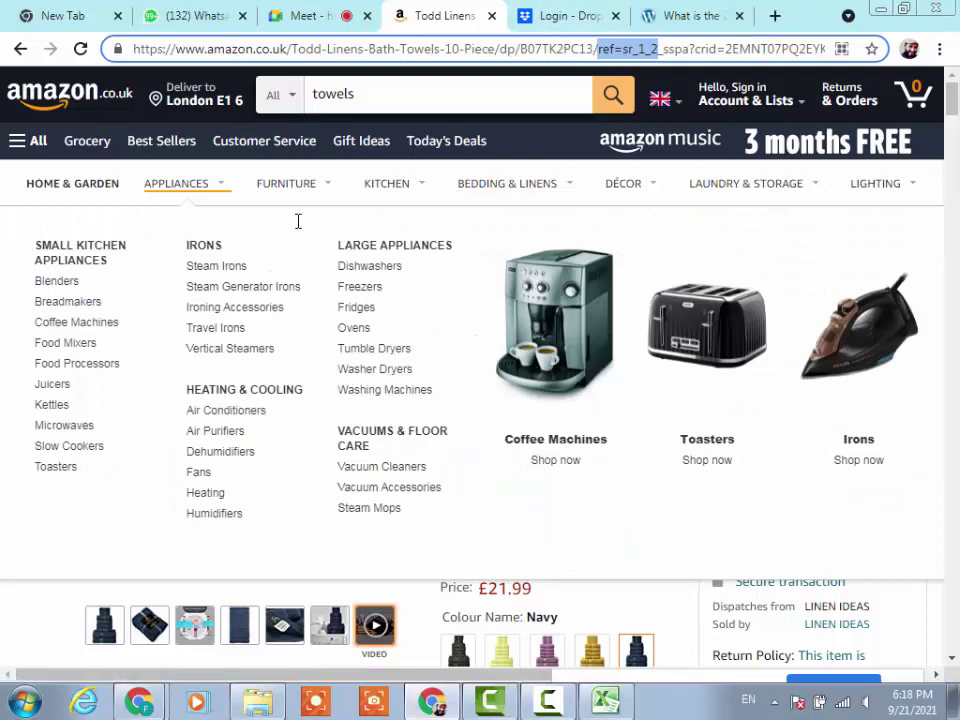
{"action": "key", "text": "Return"}
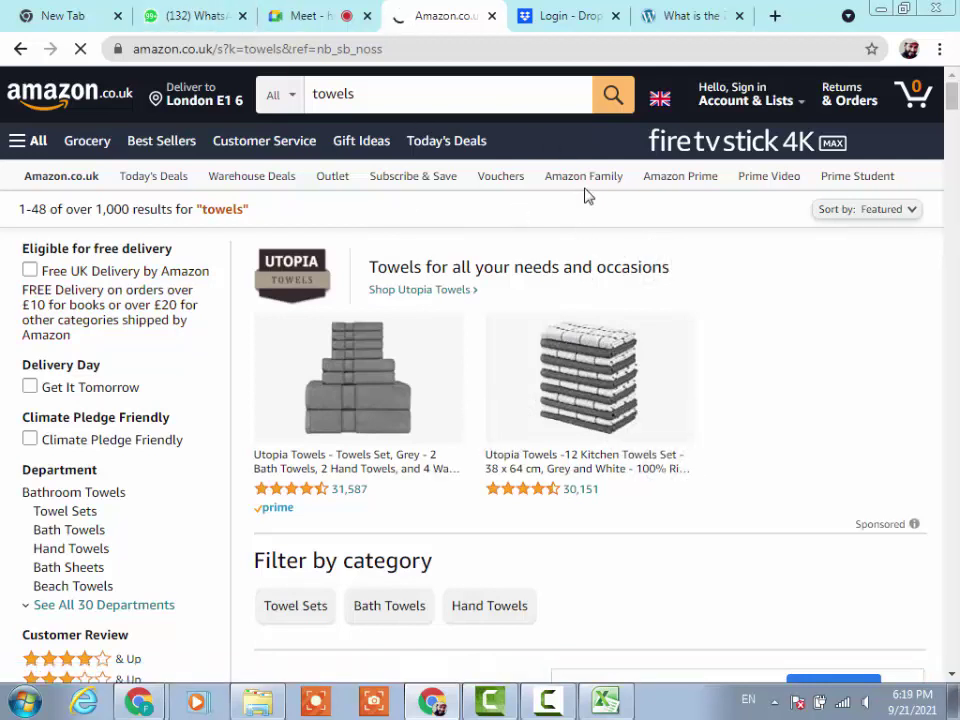
{"action": "left_click", "coordinate": [543, 326]}
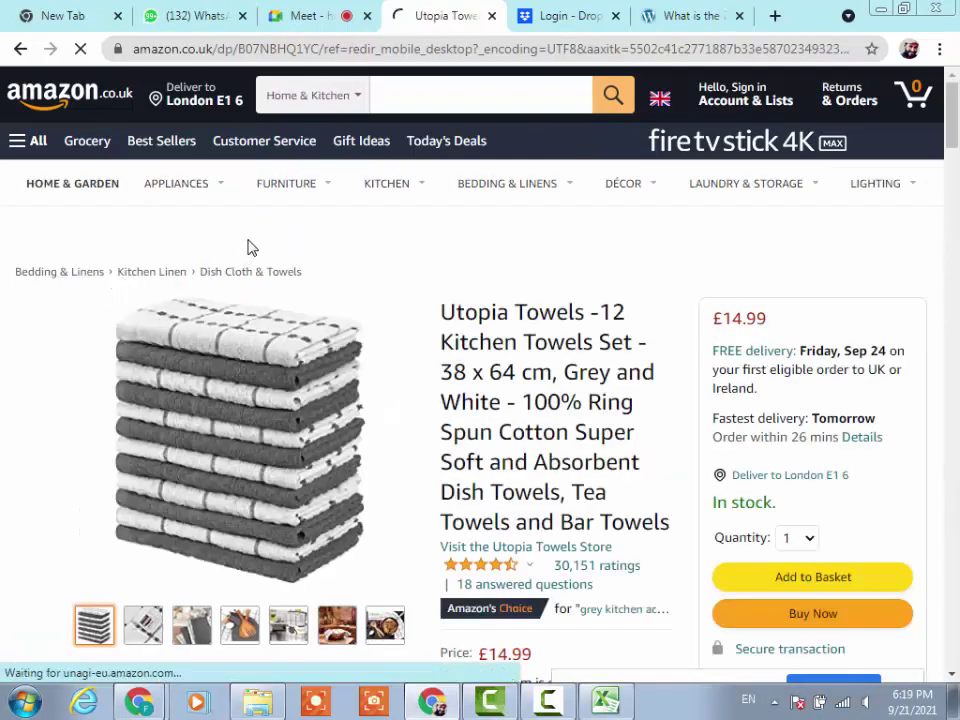
Examine the kitchen towels listing's category path, title and product details.
{"action": "scroll", "coordinate": [260, 228], "scroll_direction": "down", "scroll_amount": 1}
{"action": "scroll", "coordinate": [264, 222], "scroll_direction": "up", "scroll_amount": 1}
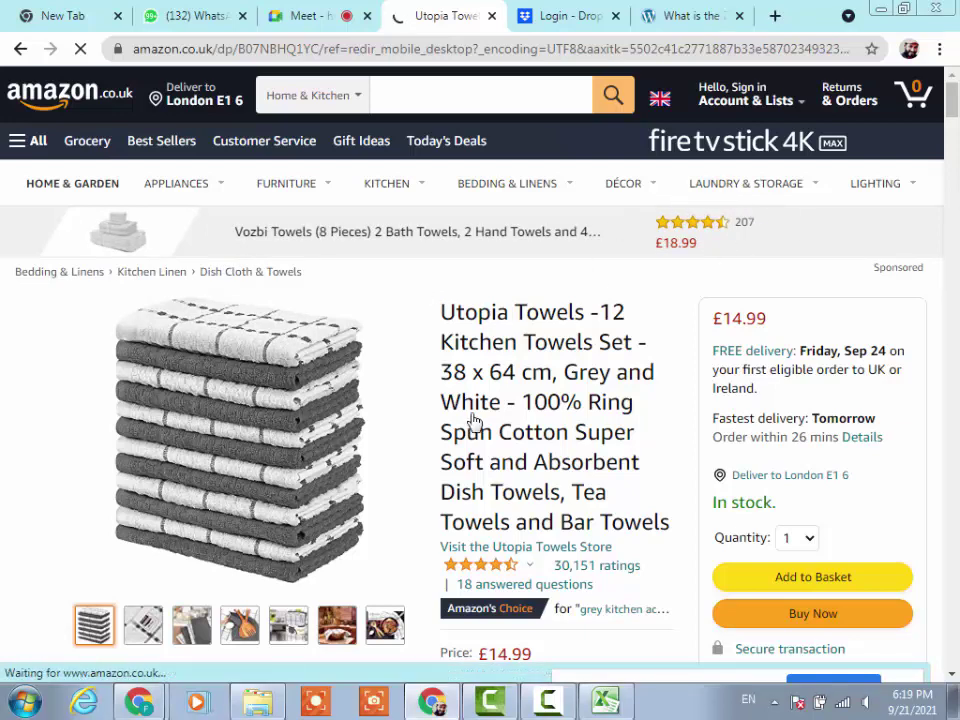
{"action": "scroll", "coordinate": [420, 359], "scroll_direction": "down", "scroll_amount": 5}
{"action": "scroll", "coordinate": [418, 362], "scroll_direction": "up", "scroll_amount": 5}
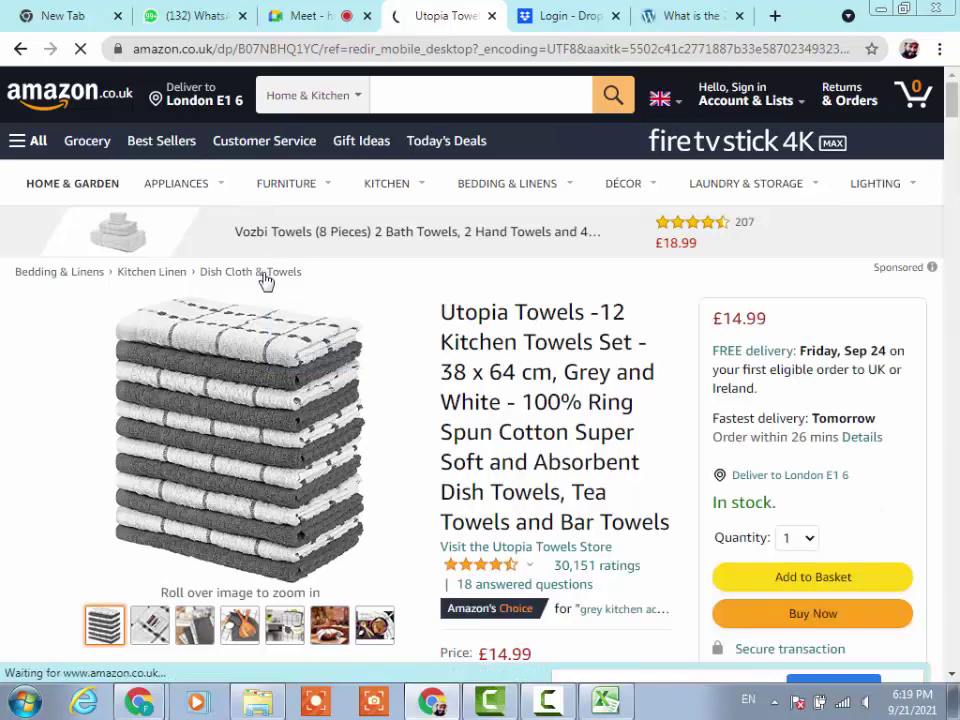
{"action": "scroll", "coordinate": [266, 281], "scroll_direction": "down", "scroll_amount": 1}
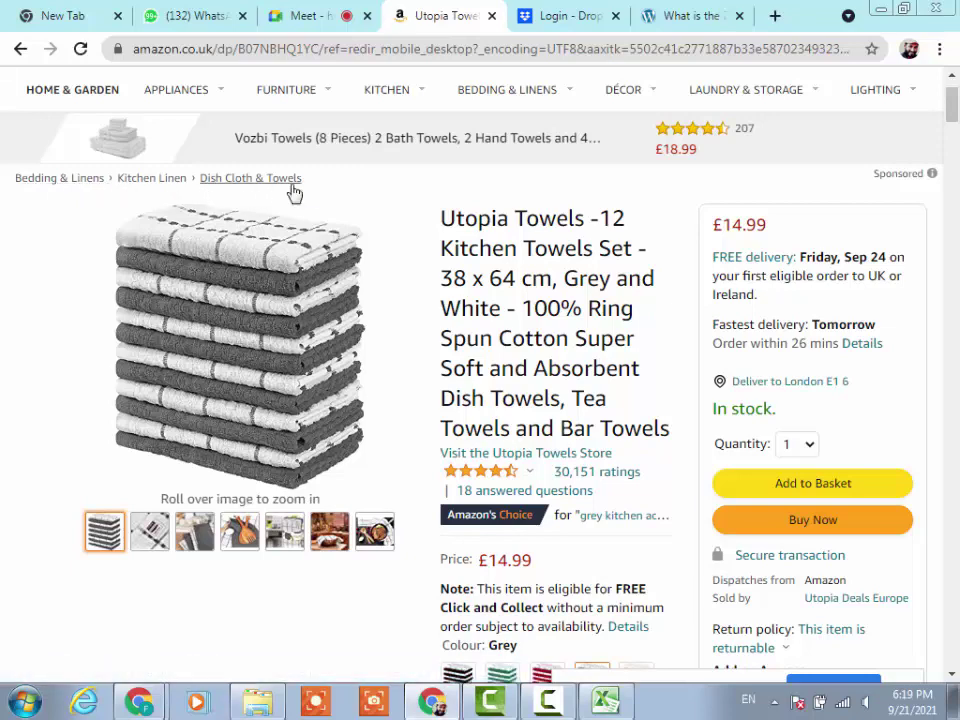
{"action": "scroll", "coordinate": [330, 195], "scroll_direction": "up", "scroll_amount": 1}
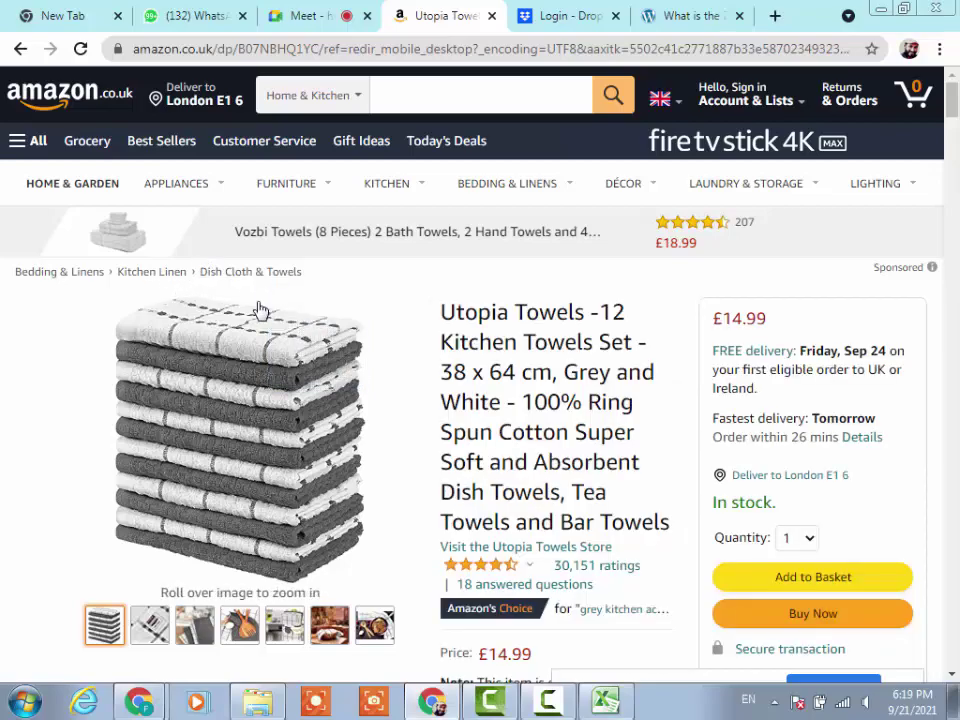
{"action": "scroll", "coordinate": [300, 318], "scroll_direction": "down", "scroll_amount": 1}
{"action": "scroll", "coordinate": [315, 318], "scroll_direction": "down", "scroll_amount": 2}
{"action": "scroll", "coordinate": [332, 317], "scroll_direction": "up", "scroll_amount": 3}
Search Home & Kitchen for "vegetable chopper" and open the fullstar Vegetable Chopper Mandolin Slicer listing.
{"action": "left_click", "coordinate": [424, 94]}
{"action": "type", "text": "v"}
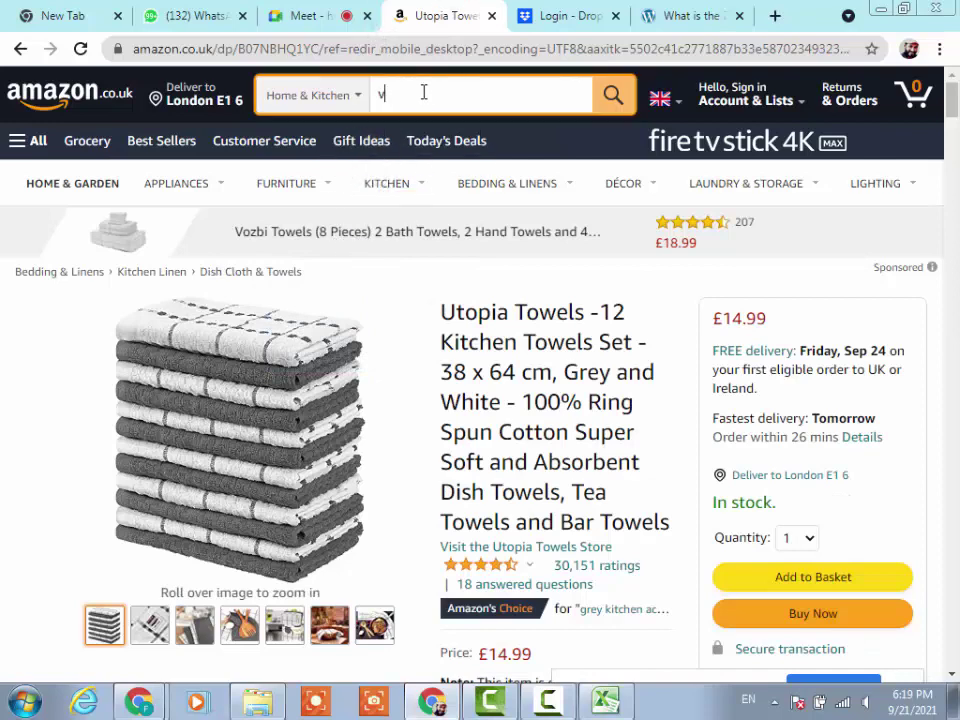
{"action": "type", "text": "ege"}
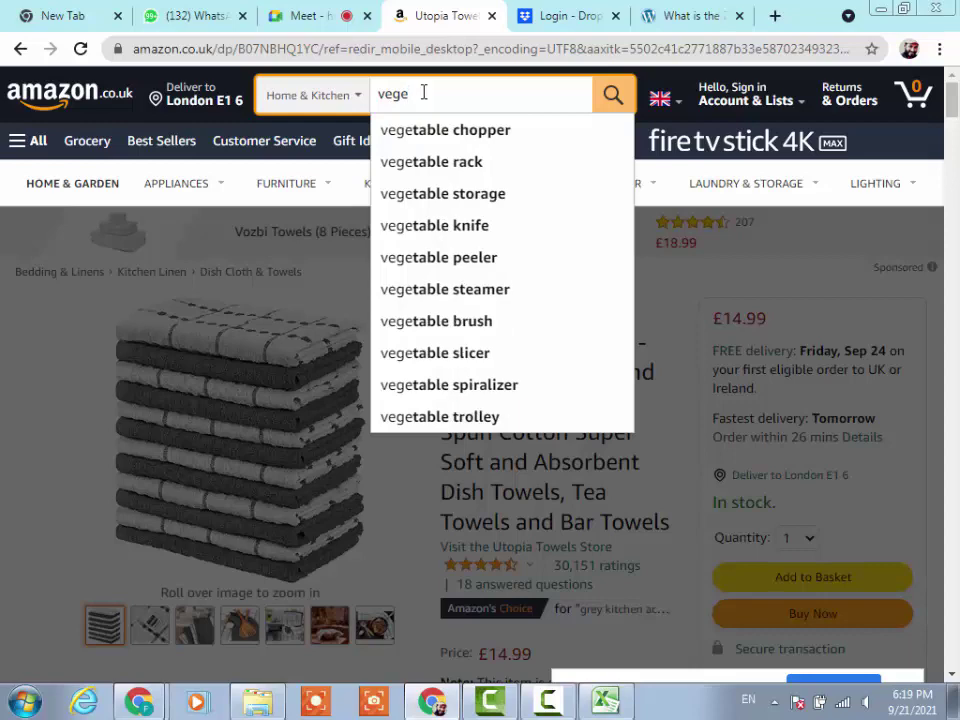
{"action": "key", "text": "Down"}
{"action": "key", "text": "Return"}
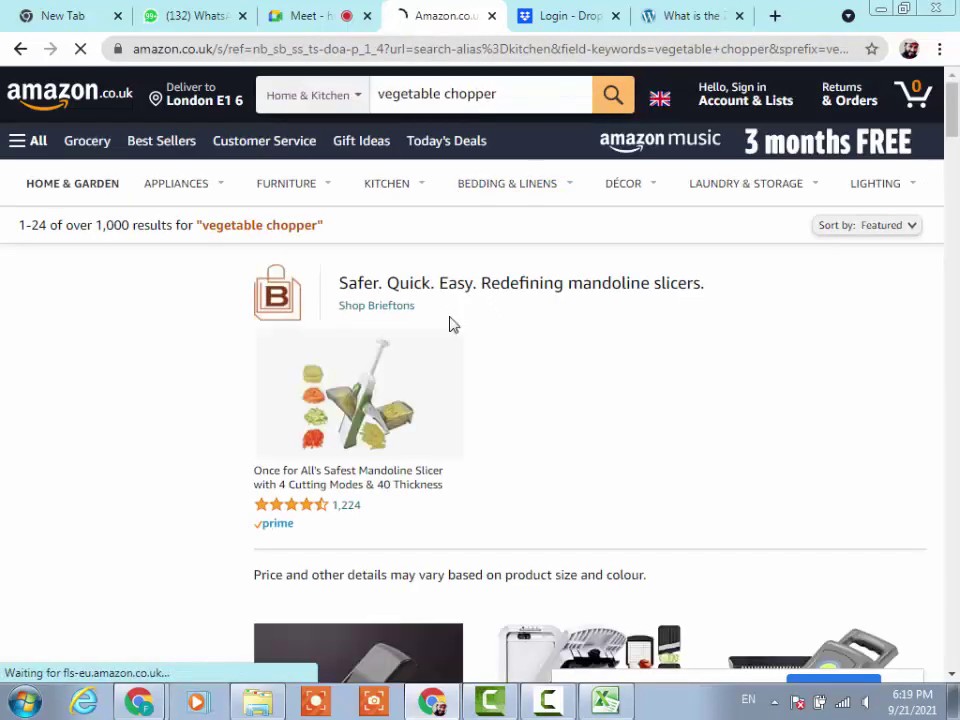
{"action": "scroll", "coordinate": [530, 425], "scroll_direction": "down", "scroll_amount": 6}
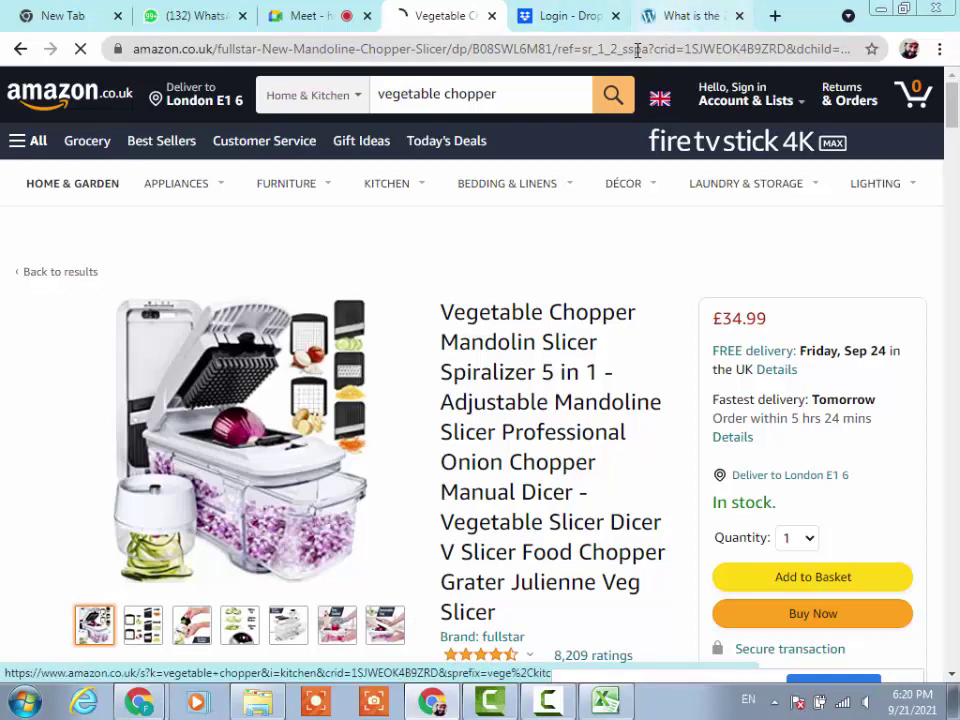
Cut everything after ASIN B08SWL6M81/ from the chopper listing's web address and load the shortened link.
{"action": "left_click", "coordinate": [557, 48]}
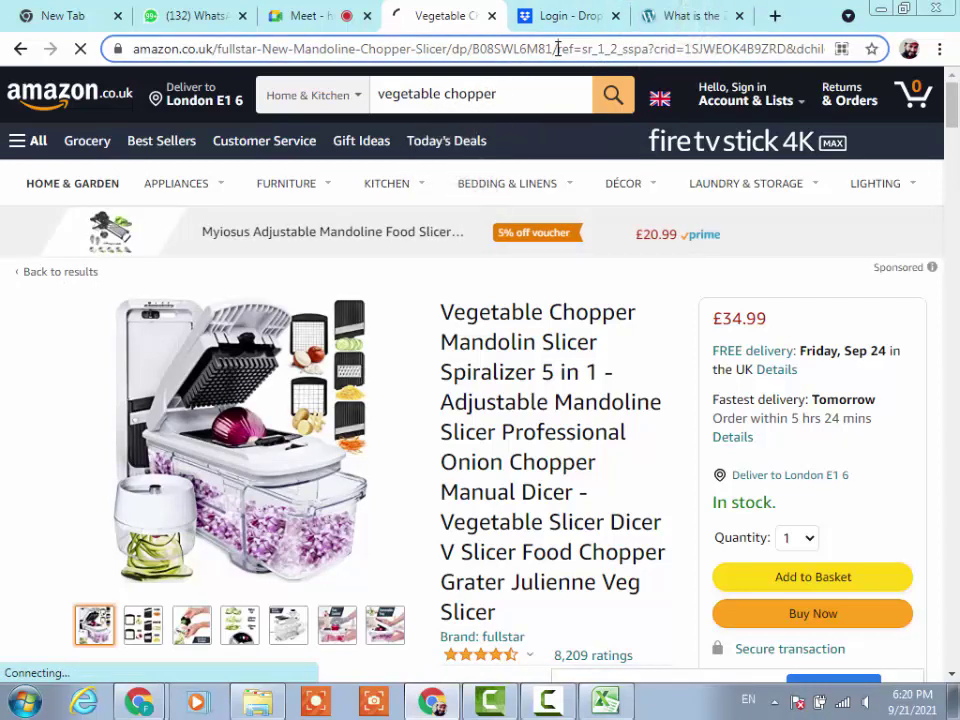
{"action": "left_click_drag", "start_coordinate": [557, 48], "coordinate": [860, 48]}
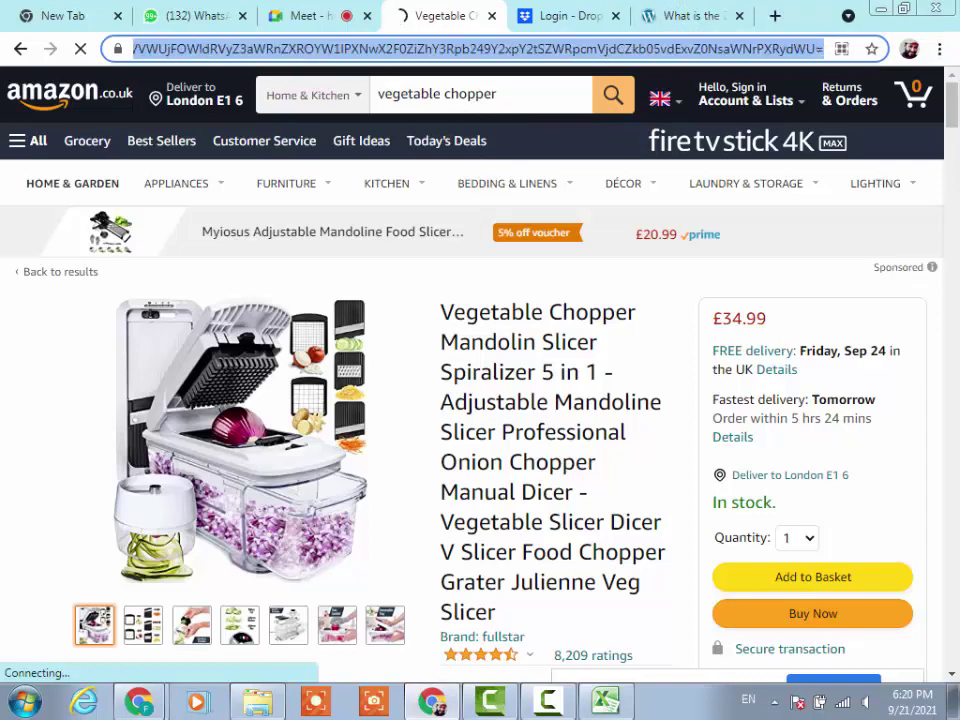
{"action": "key", "text": "BackSpace"}
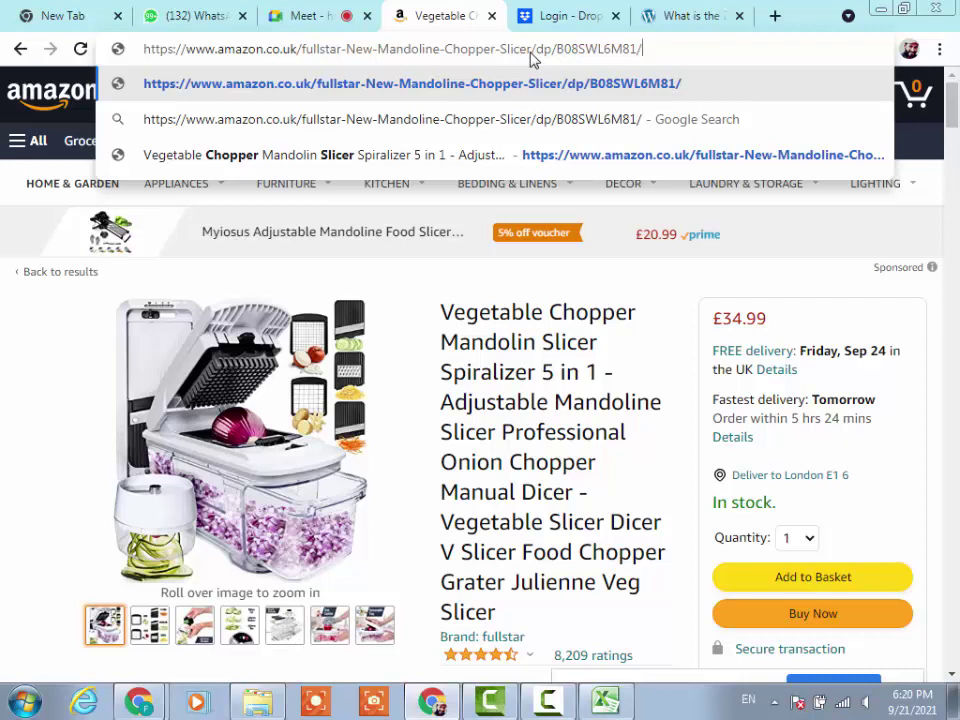
{"action": "key", "text": "Return"}
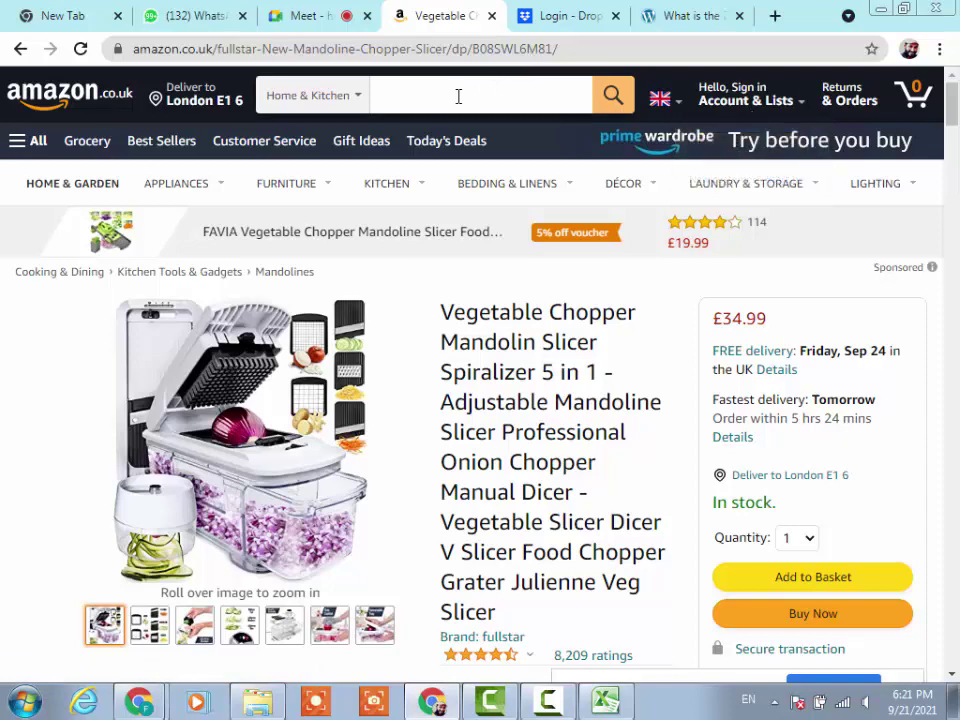
{"action": "mouse_move", "coordinate": [414, 341]}
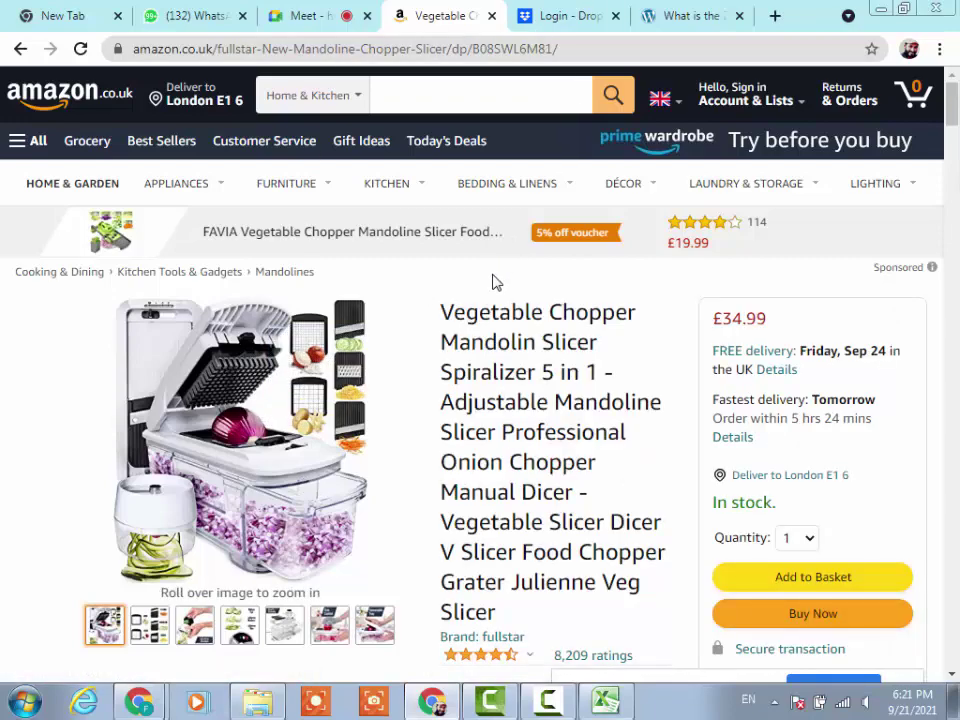
{"action": "scroll", "coordinate": [493, 280], "scroll_direction": "down", "scroll_amount": 2}
{"action": "scroll", "coordinate": [495, 230], "scroll_direction": "up", "scroll_amount": 2}
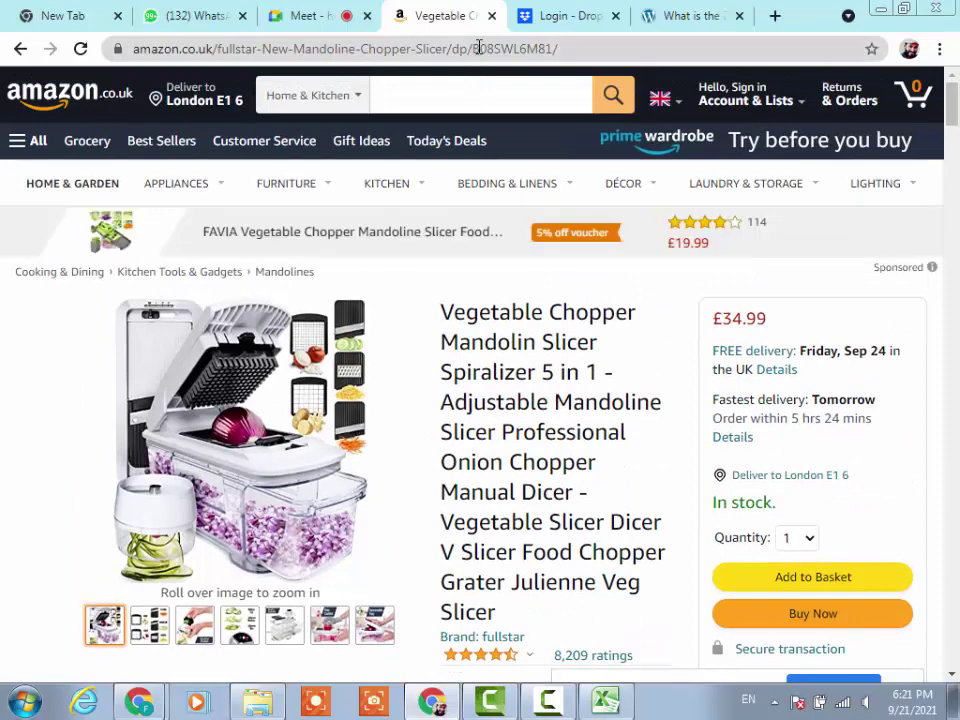
Switch to the Blank Template workbook in Excel and go from Product ID cell E6 to Product ID Type cell F6.
{"action": "left_click", "coordinate": [605, 700]}
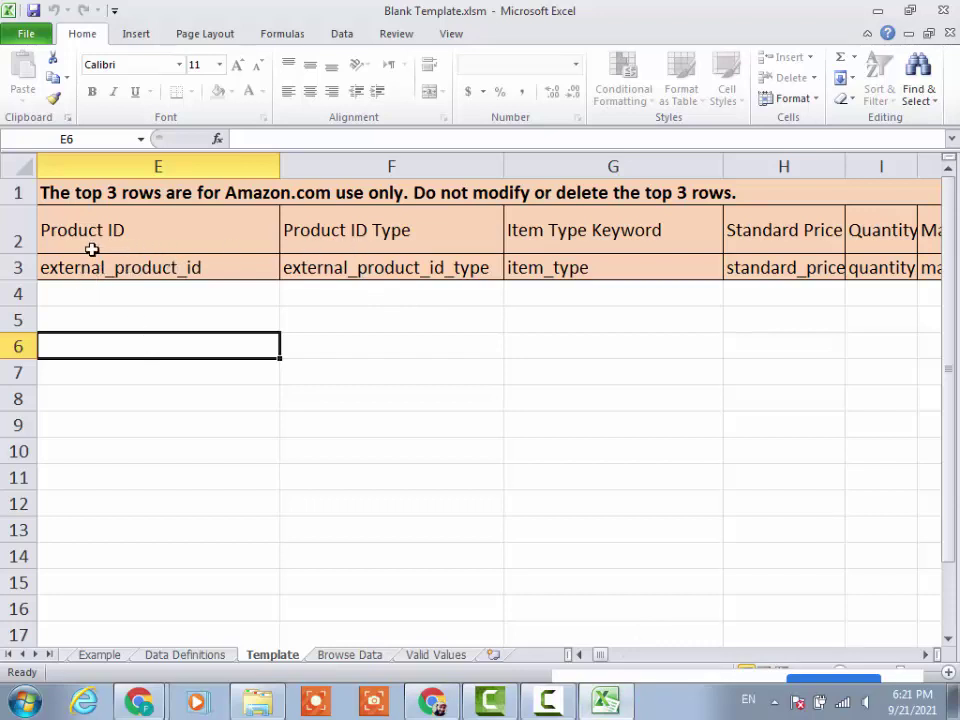
{"action": "left_click", "coordinate": [83, 345]}
{"action": "left_click", "coordinate": [478, 348]}
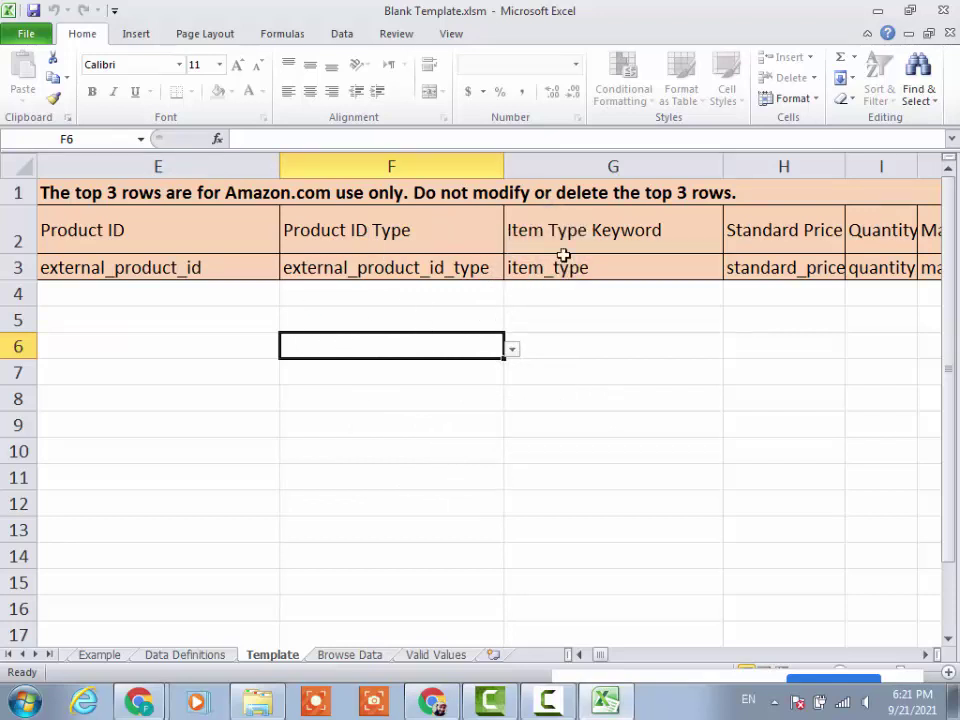
Go through the Standard Price, Quantity and Main Image URL cells in row 6, ending at J6.
{"action": "left_click", "coordinate": [926, 655]}
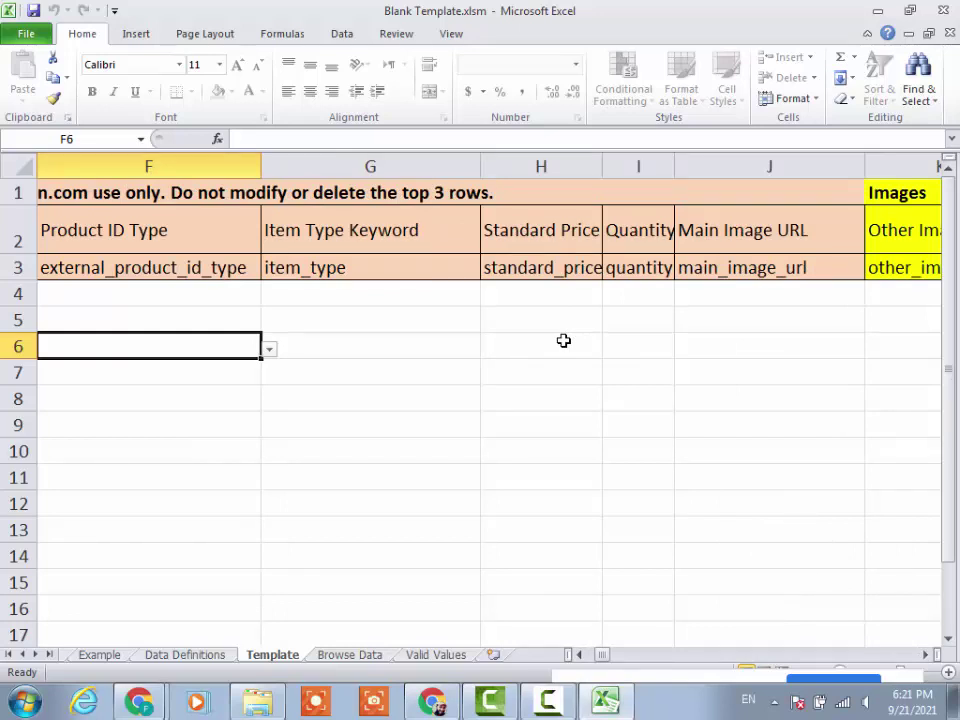
{"action": "left_click", "coordinate": [523, 355]}
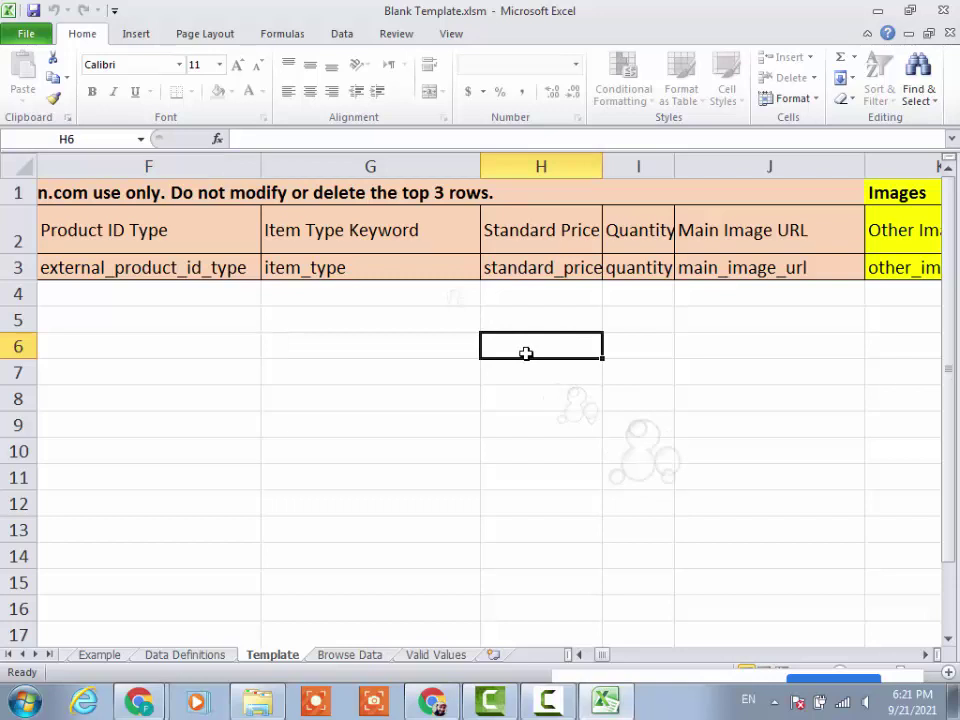
{"action": "left_click", "coordinate": [629, 357]}
{"action": "left_click", "coordinate": [570, 351]}
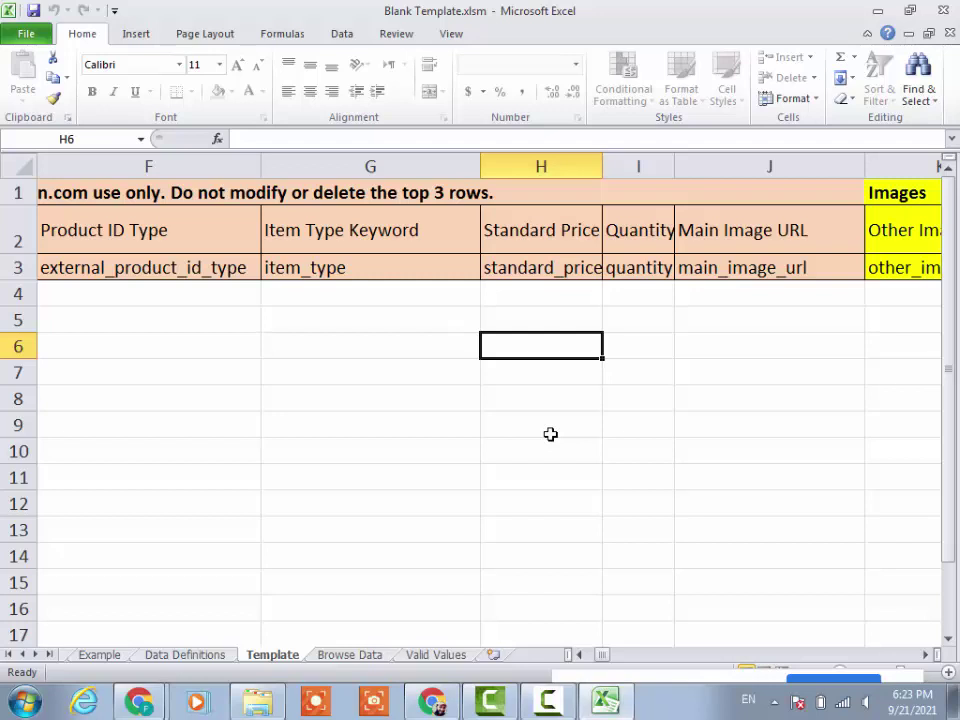
{"action": "key", "text": "Right"}
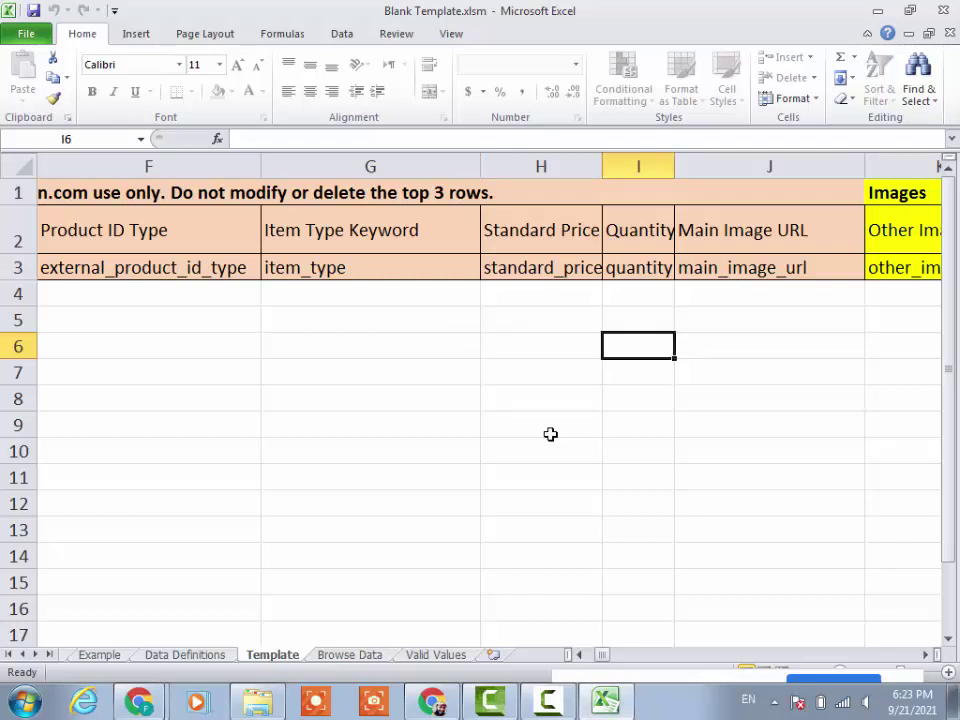
{"action": "key", "text": "Right"}
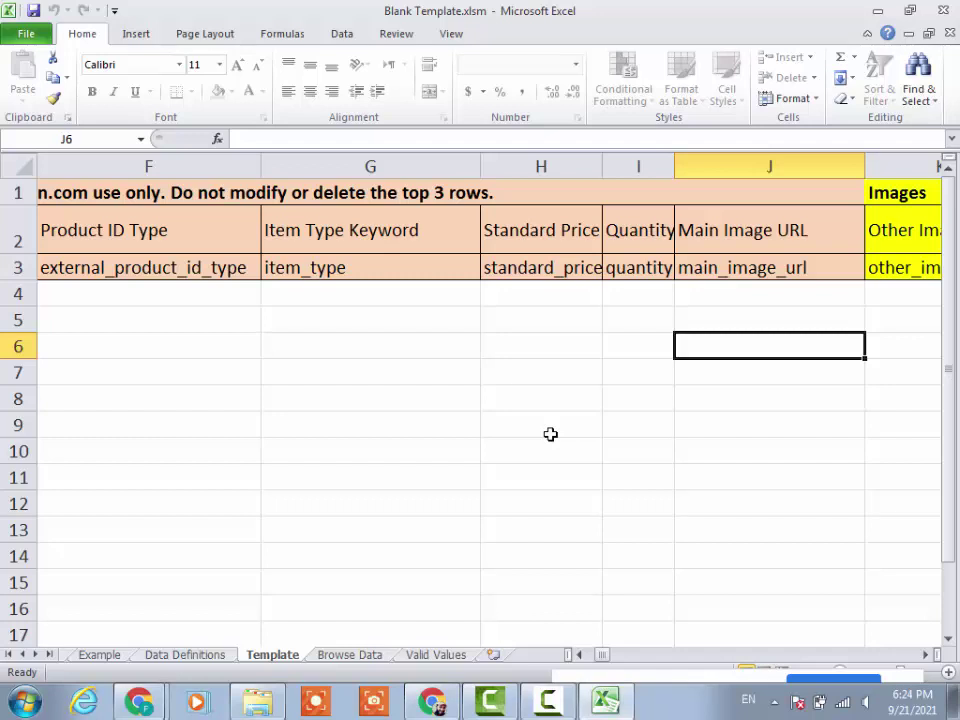
Go through the image columns in row 6, from Other Image URL1 in K6 to Swatch Image URL in S6.
{"action": "left_click", "coordinate": [883, 349]}
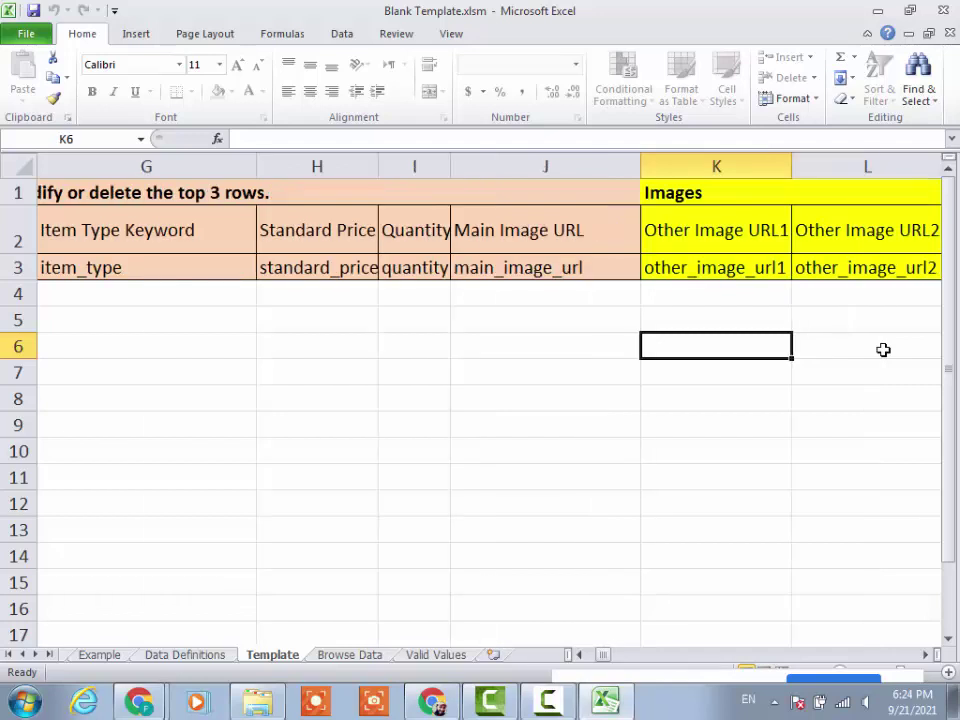
{"action": "key", "text": "Right"}
{"action": "key", "text": "Right"}
{"action": "key", "text": "Right"}
{"action": "key", "text": "Right"}
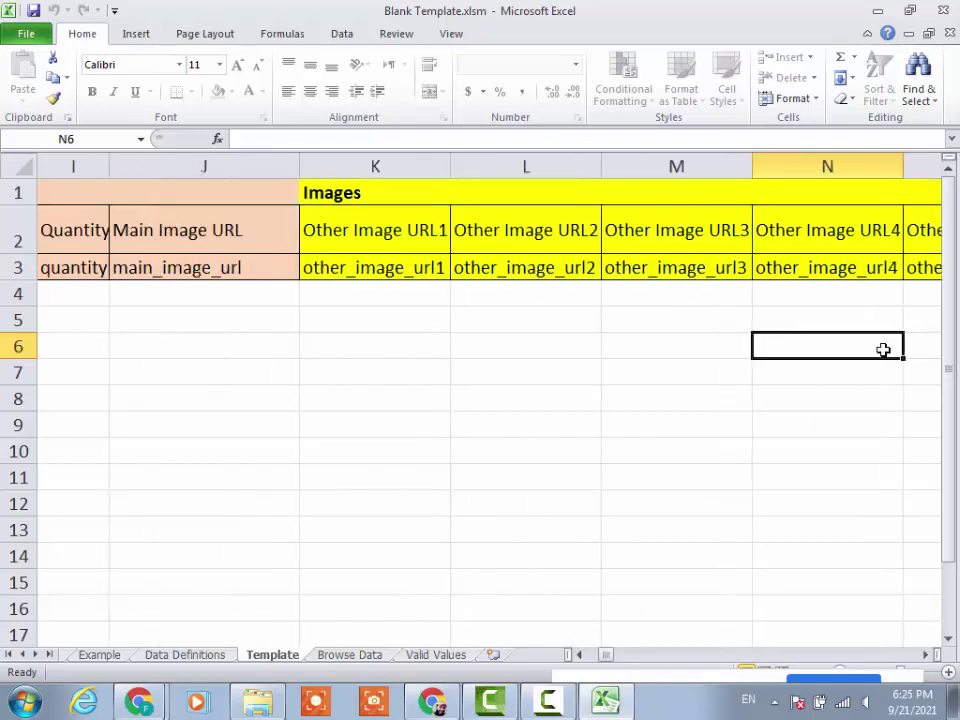
{"action": "key", "text": "Right"}
{"action": "key", "text": "Right"}
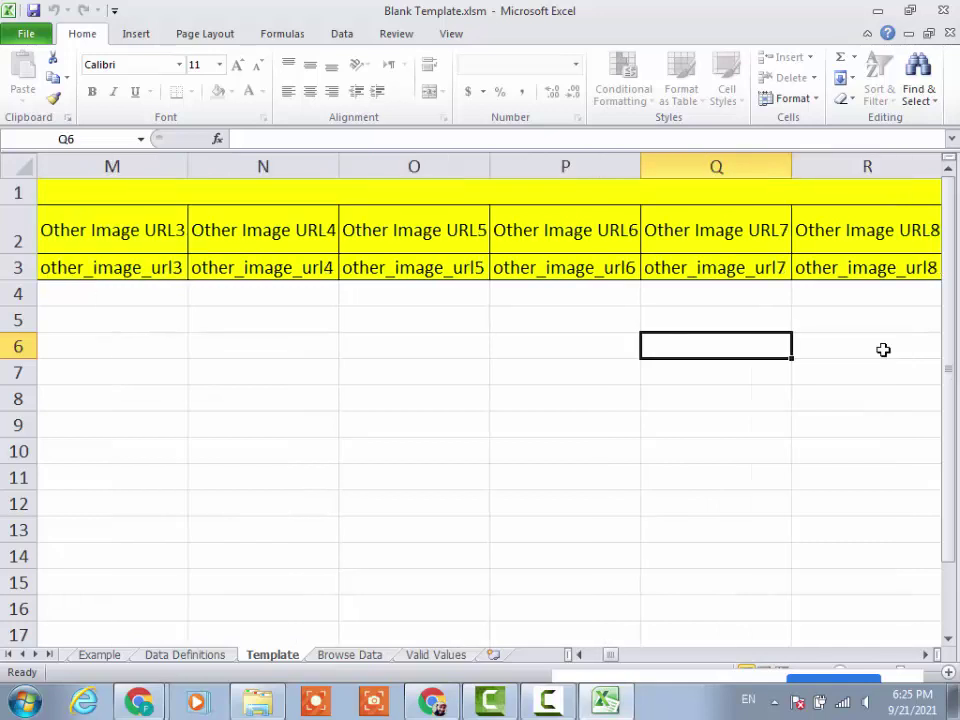
{"action": "key", "text": "Right"}
{"action": "key", "text": "Right"}
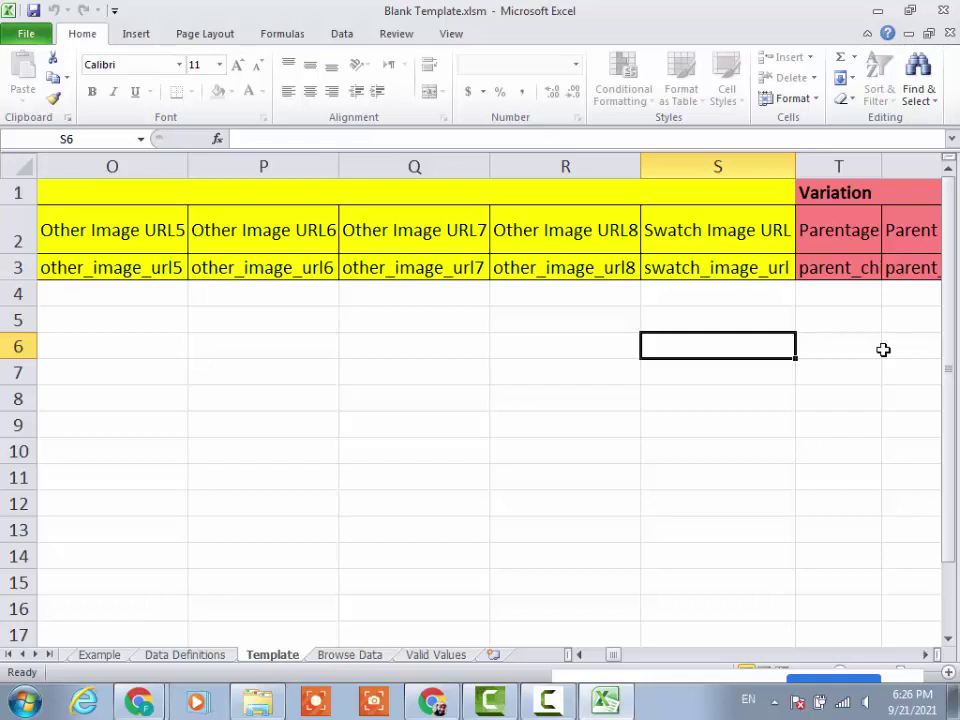
Go through the Variation columns in row 6 from Parentage to Variation Theme and open the choices for W6.
{"action": "left_click", "coordinate": [925, 654]}
{"action": "left_click", "coordinate": [925, 654]}
{"action": "left_click", "coordinate": [925, 654]}
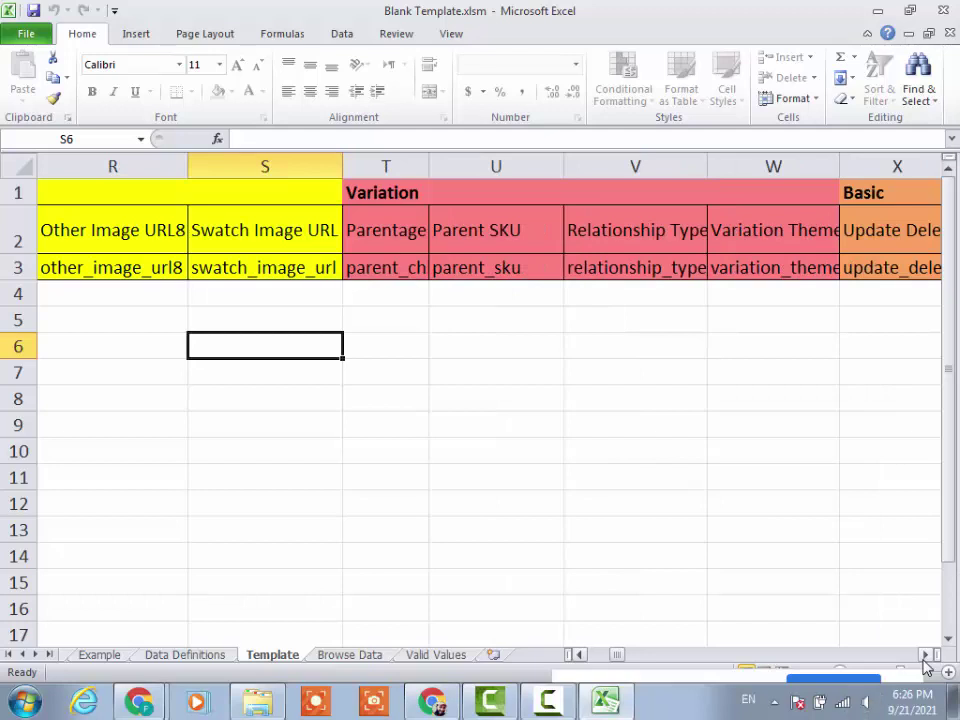
{"action": "key", "text": "Right"}
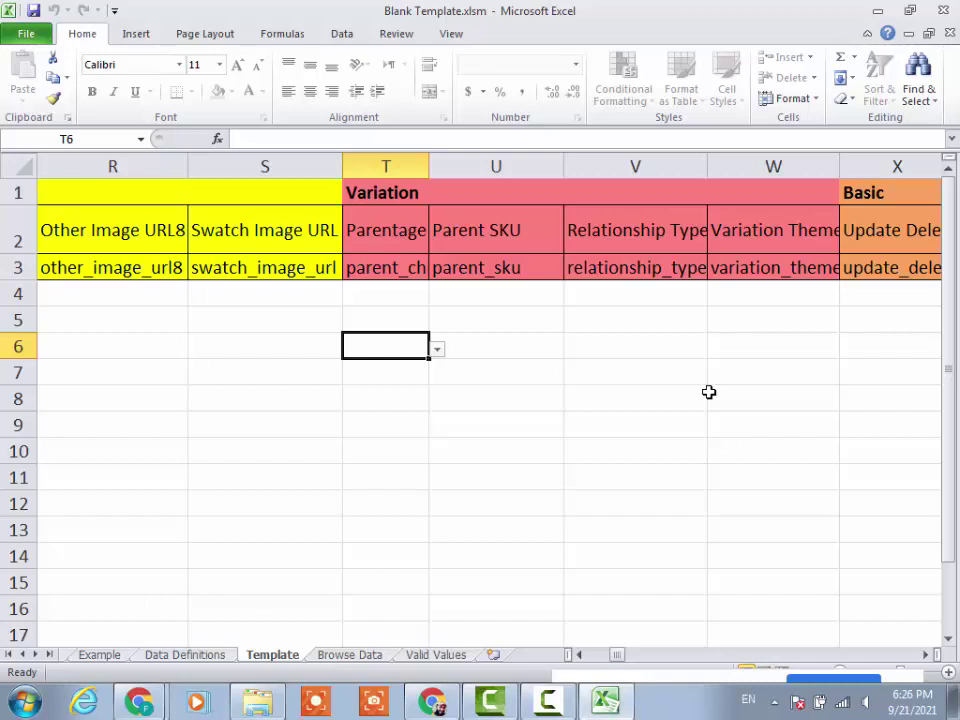
{"action": "key", "text": "Right"}
{"action": "key", "text": "Right"}
{"action": "key", "text": "Right"}
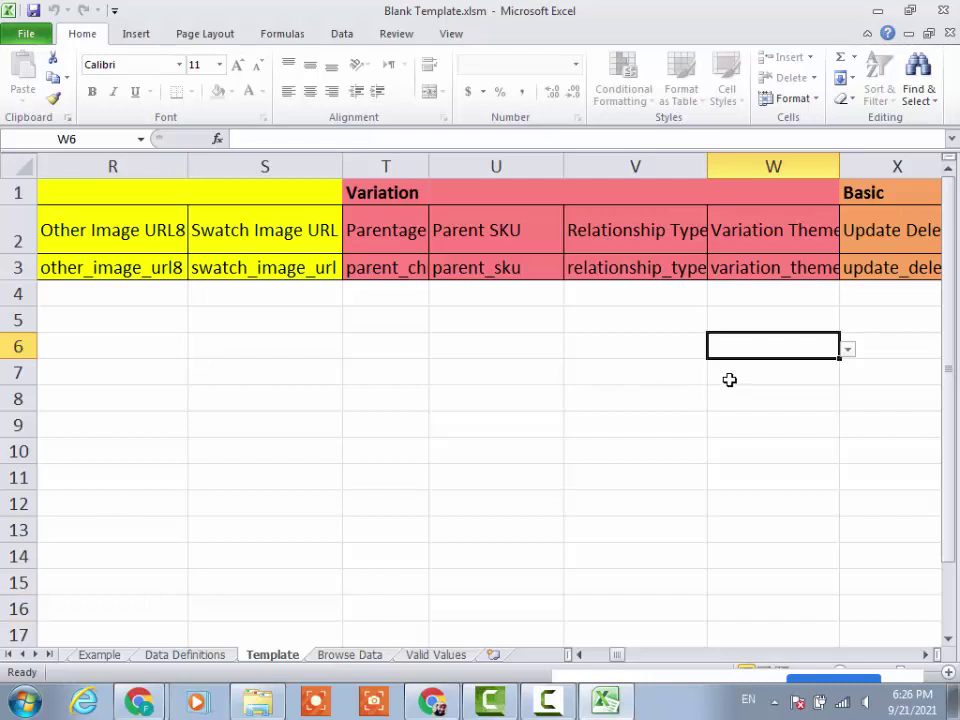
{"action": "left_click", "coordinate": [847, 350]}
Go to Update Delete cell X6 and widen columns T, U, V, W and X to fit their headers.
{"action": "key", "text": "Right"}
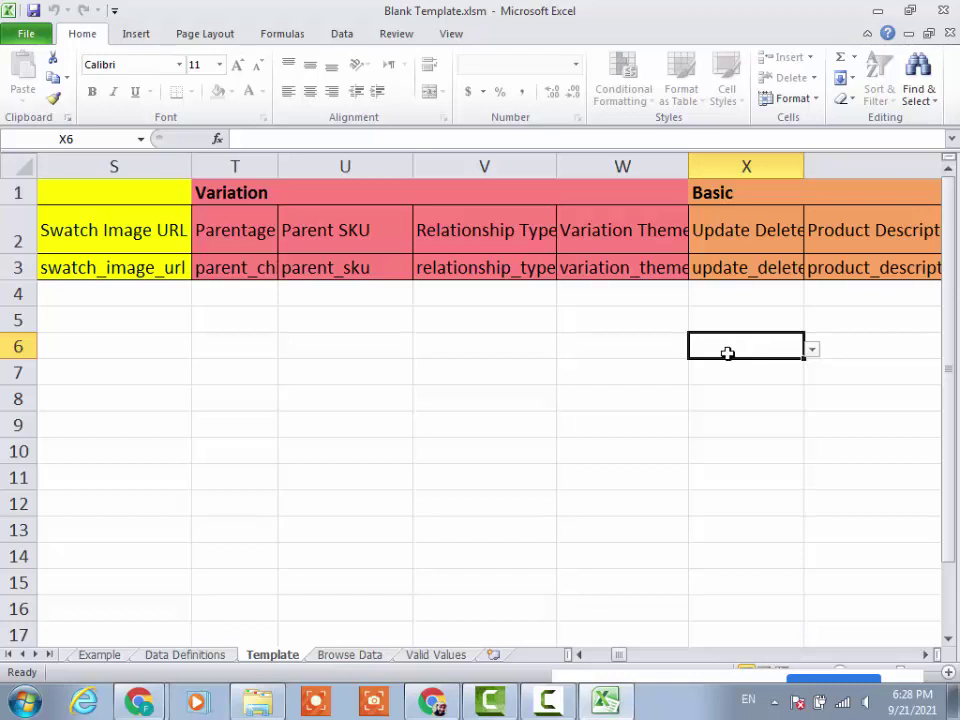
{"action": "left_click_drag", "start_coordinate": [804, 163], "coordinate": [860, 160]}
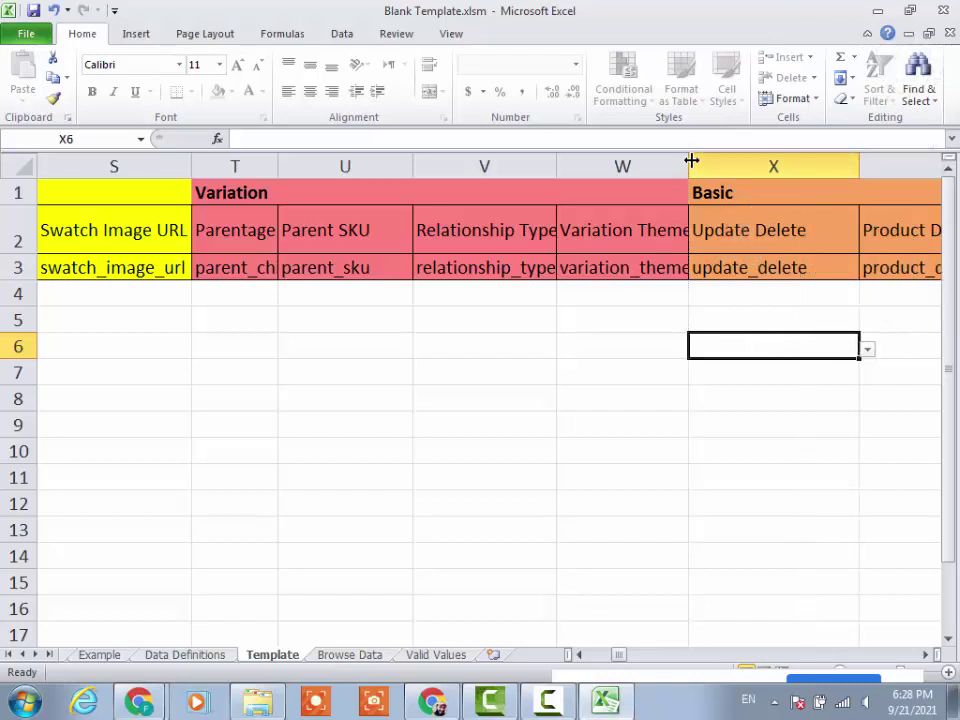
{"action": "left_click_drag", "start_coordinate": [691, 161], "coordinate": [745, 163]}
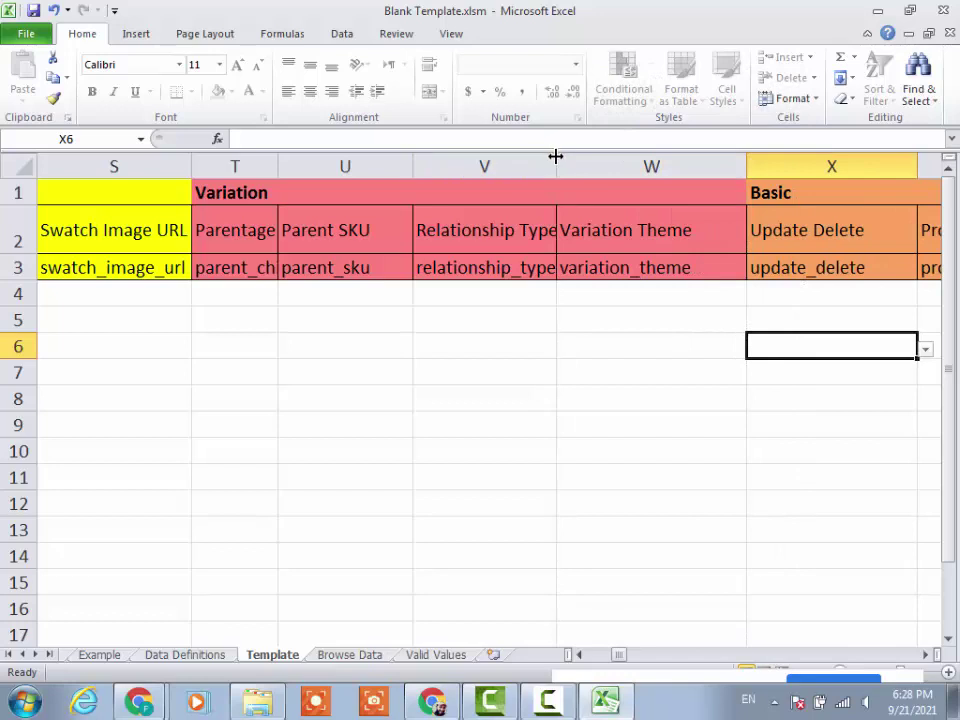
{"action": "left_click_drag", "start_coordinate": [555, 161], "coordinate": [597, 161]}
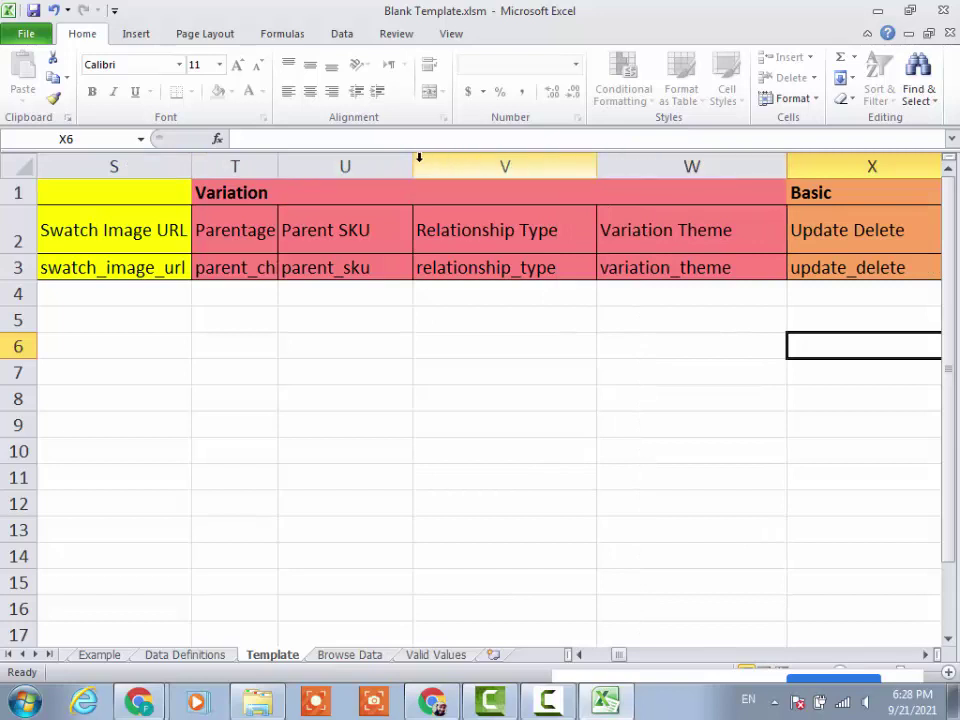
{"action": "left_click_drag", "start_coordinate": [412, 163], "coordinate": [446, 163]}
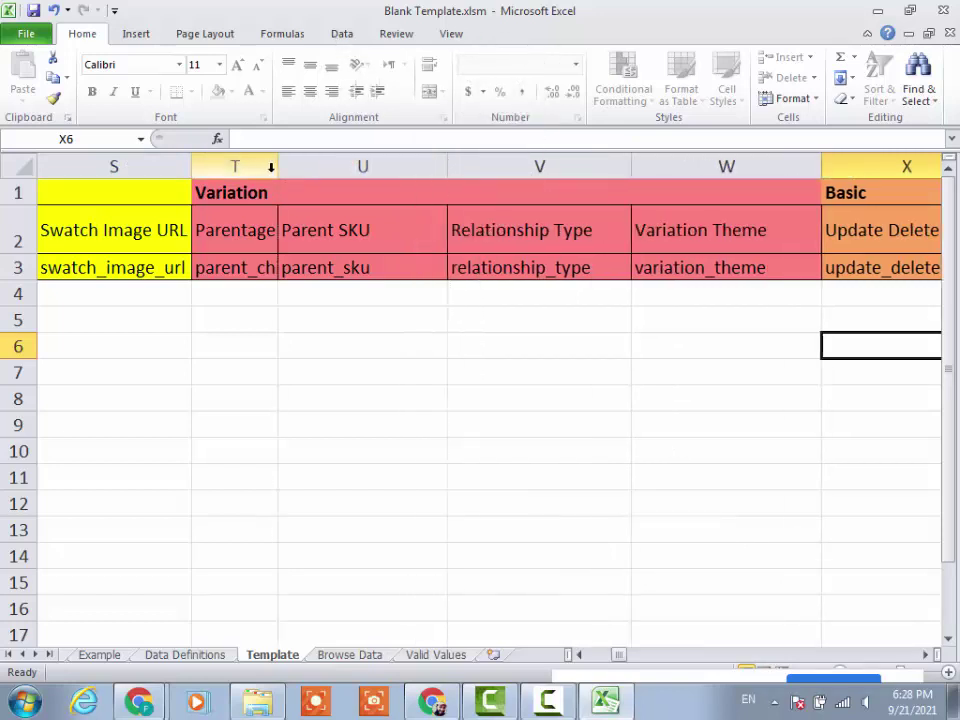
{"action": "left_click_drag", "start_coordinate": [279, 163], "coordinate": [339, 163]}
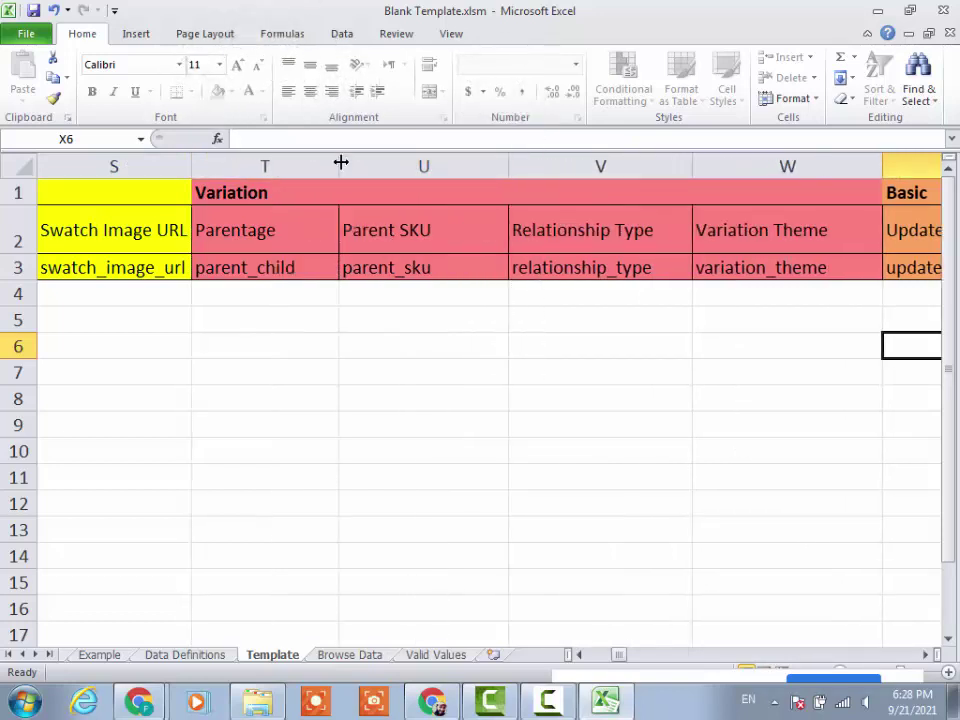
Bring the Basic columns Update Delete and Product Description into view on the Template sheet.
{"action": "left_click", "coordinate": [926, 655]}
{"action": "left_click", "coordinate": [926, 655]}
{"action": "left_click", "coordinate": [926, 655]}
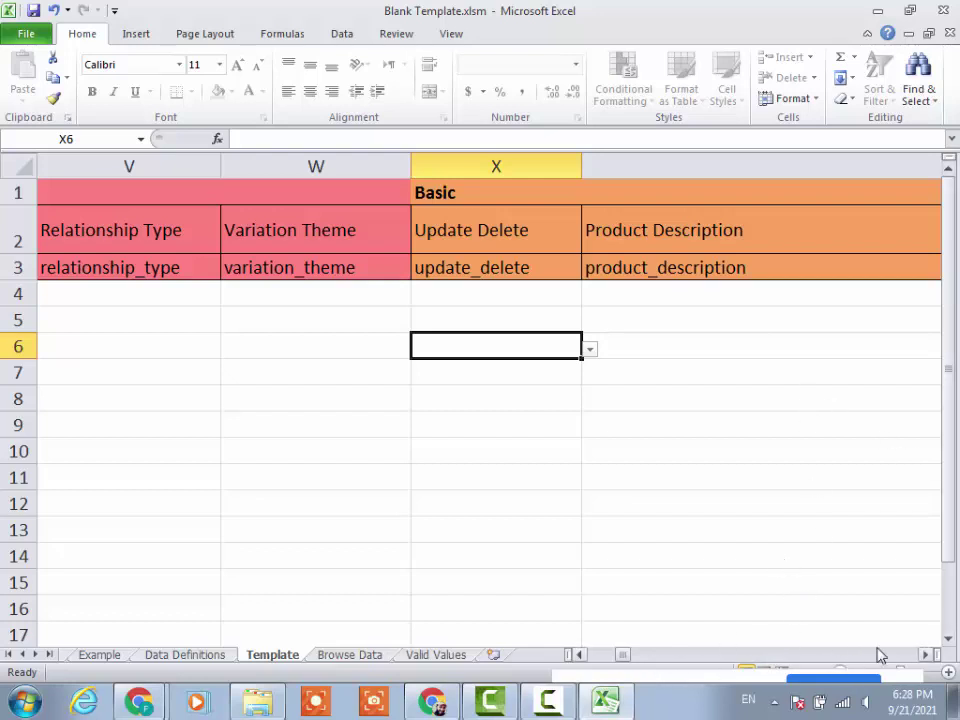
{"action": "left_click", "coordinate": [925, 655]}
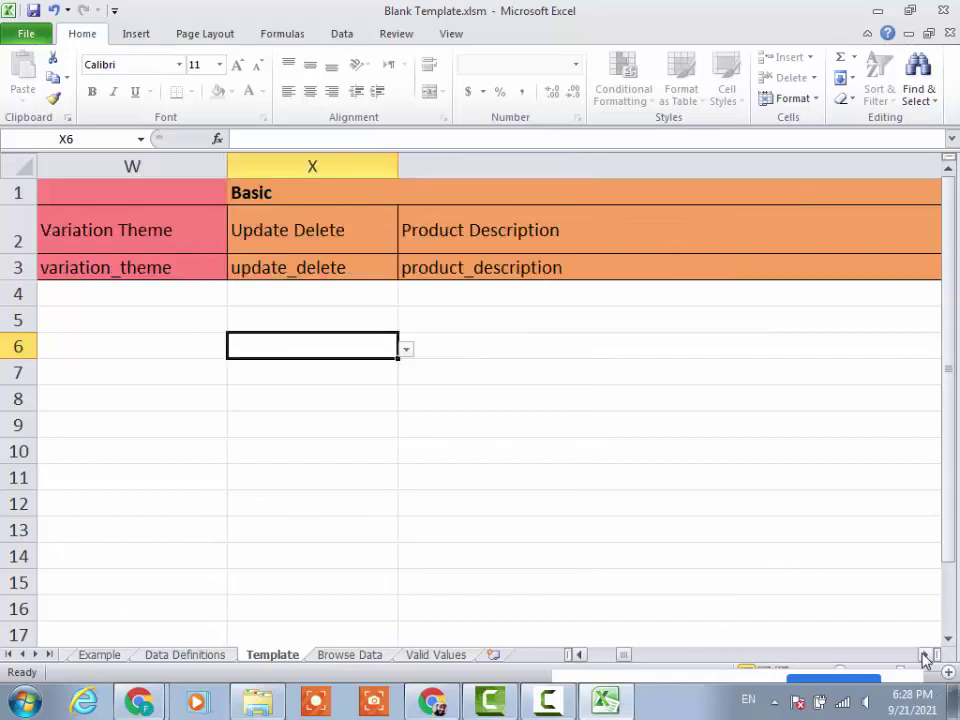
{"action": "left_click", "coordinate": [925, 655]}
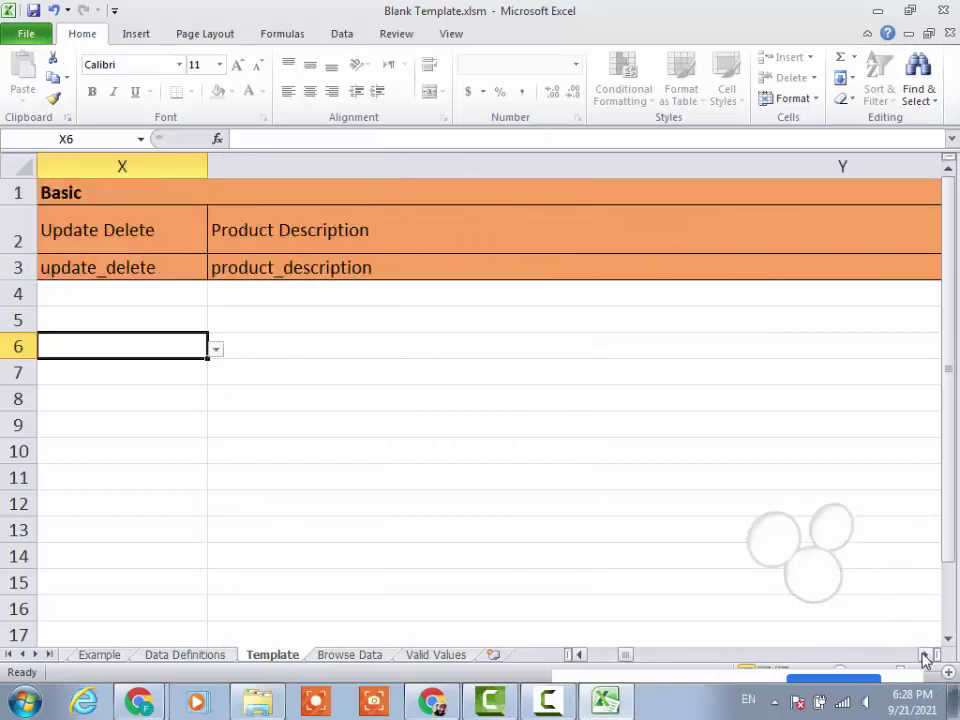
Switch to Chrome and load google.com in the tab that holds the Dropbox login page.
{"action": "mouse_move", "coordinate": [592, 692]}
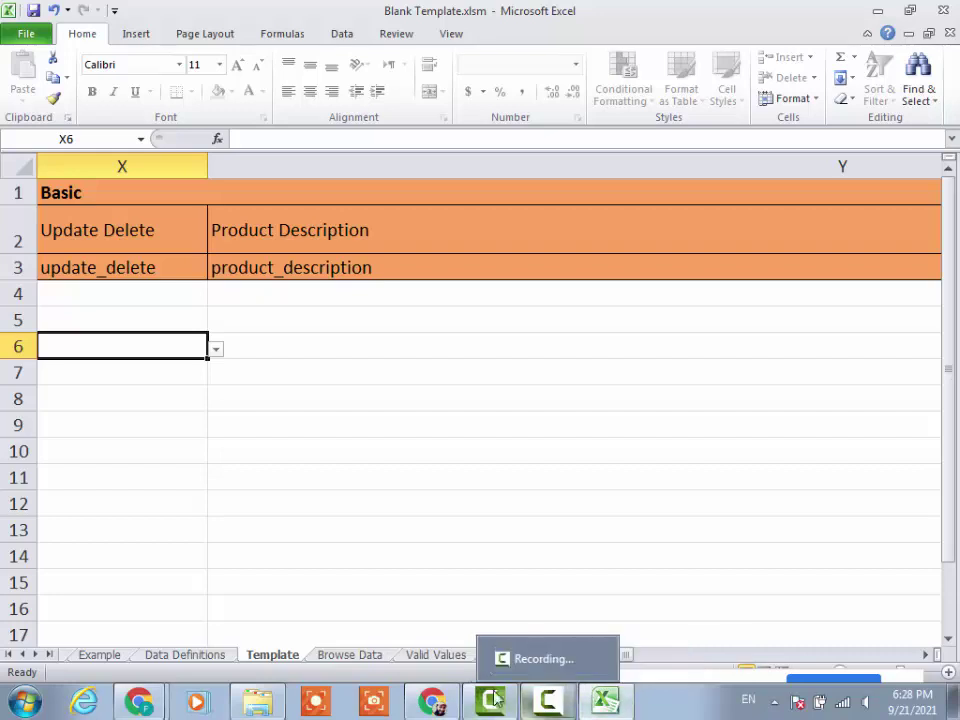
{"action": "left_click", "coordinate": [410, 655]}
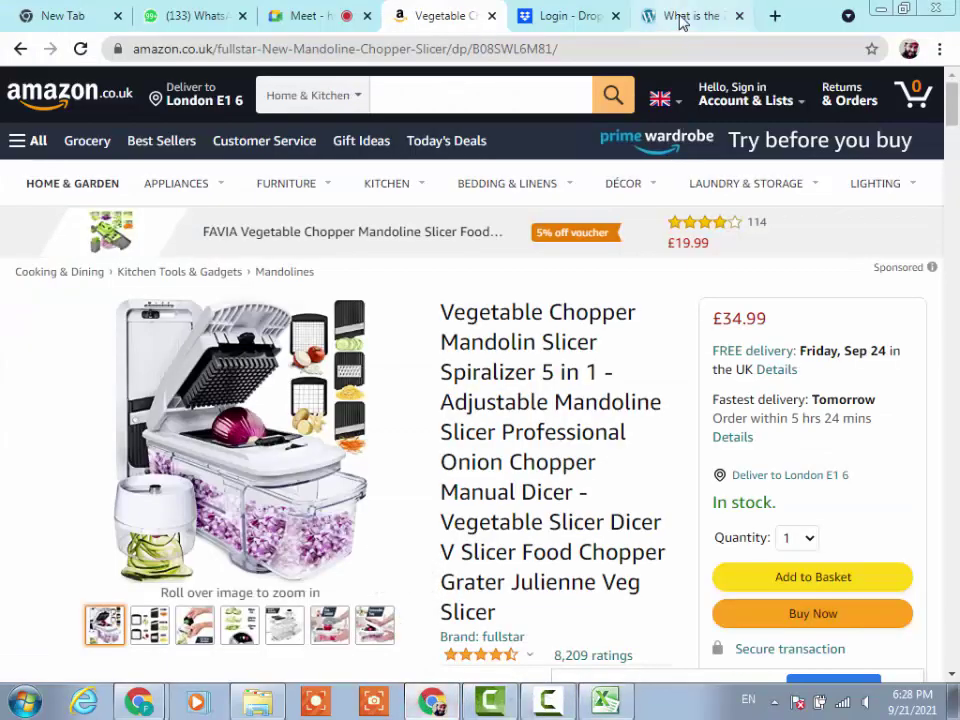
{"action": "left_click", "coordinate": [586, 19]}
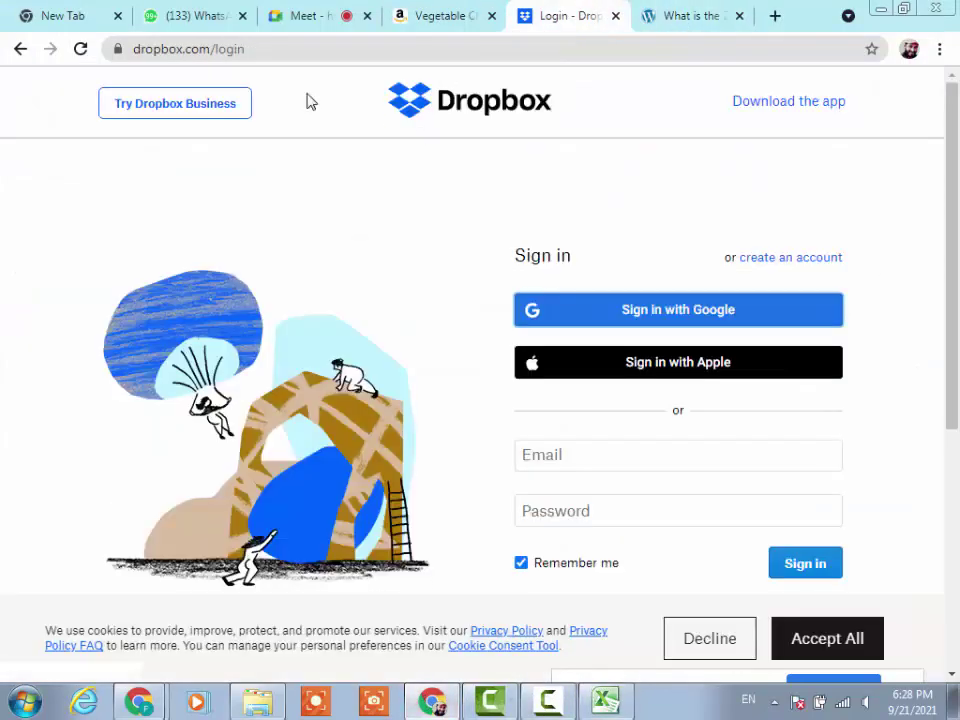
{"action": "left_click", "coordinate": [18, 48]}
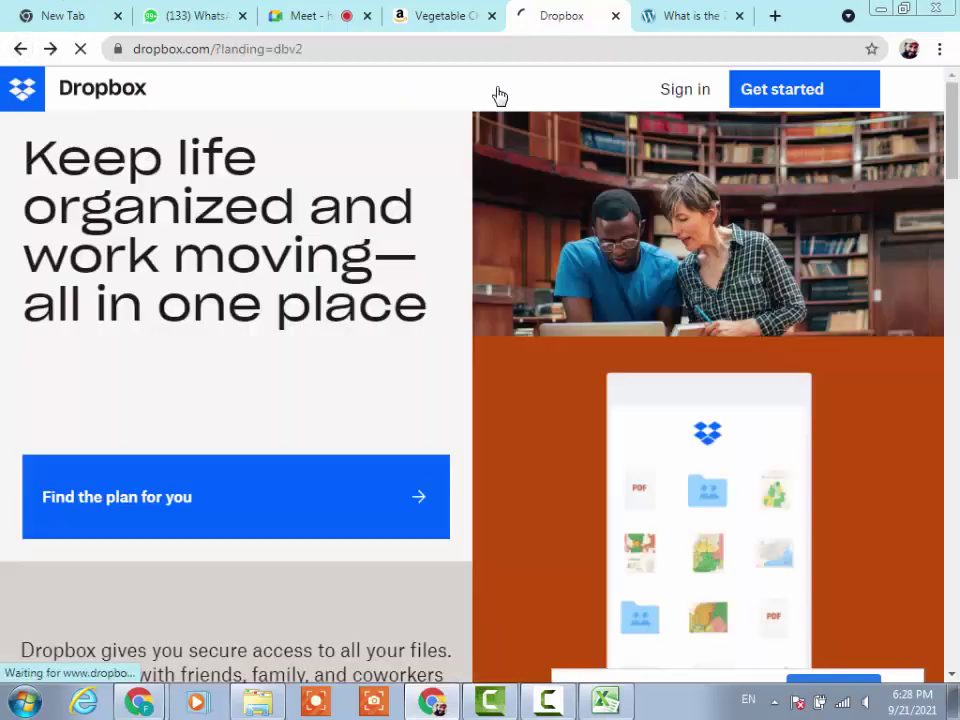
{"action": "left_click", "coordinate": [236, 45]}
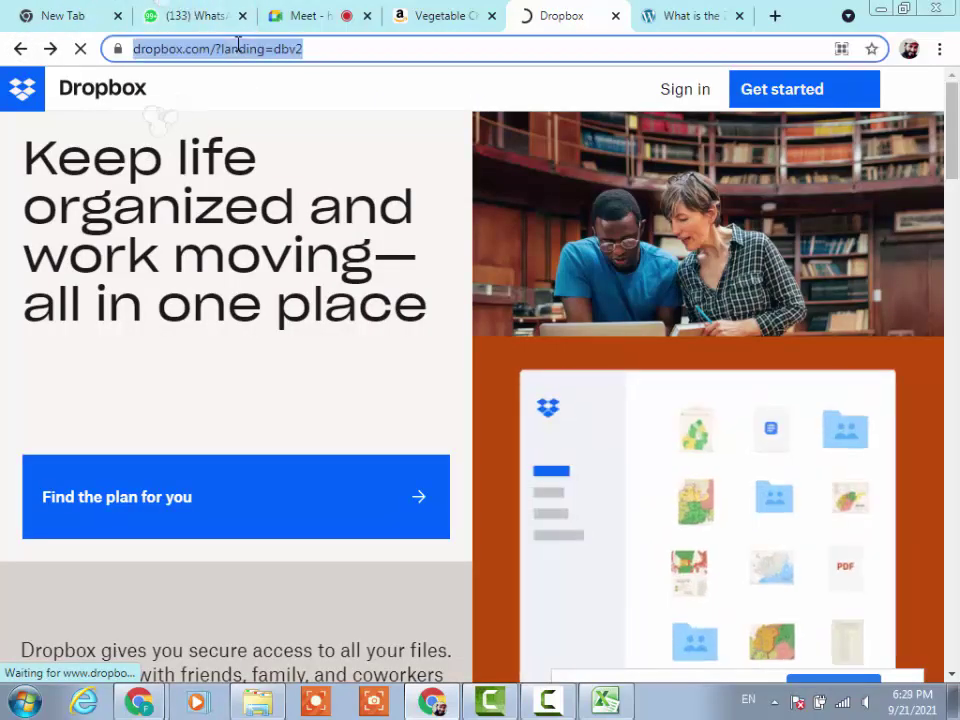
{"action": "type", "text": "g"}
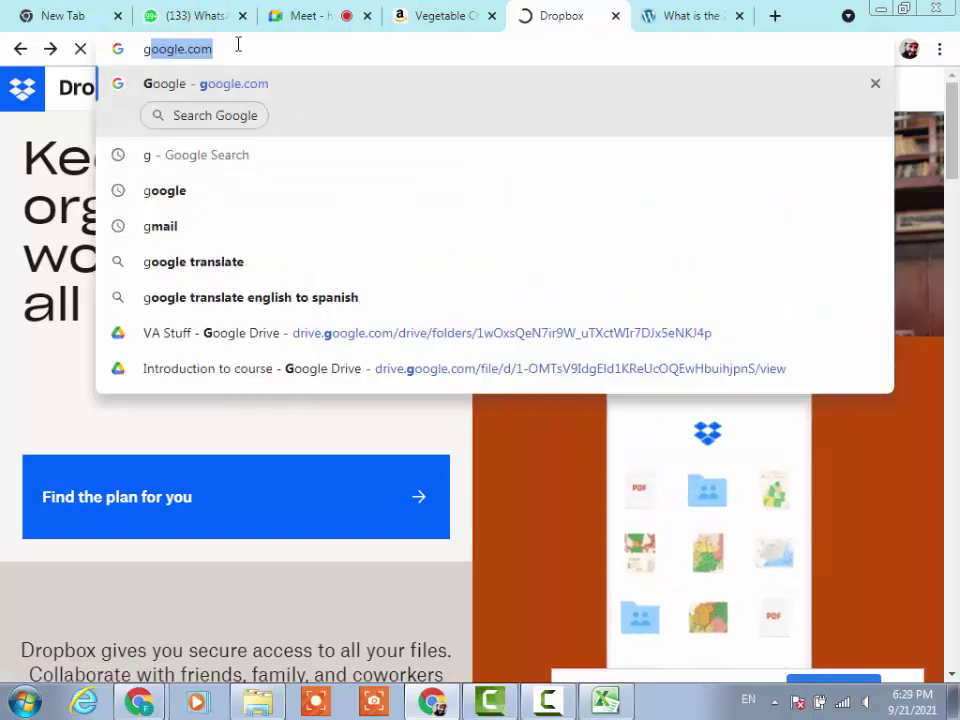
{"action": "key", "text": "Return"}
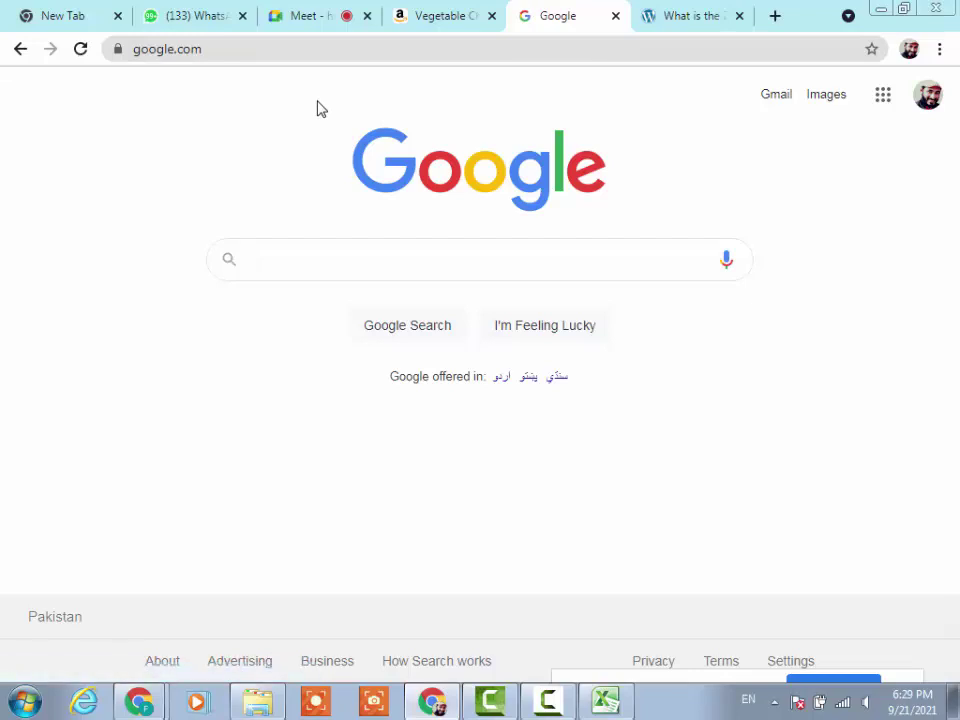
Search Google for "description to html".
{"action": "type", "text": "de"}
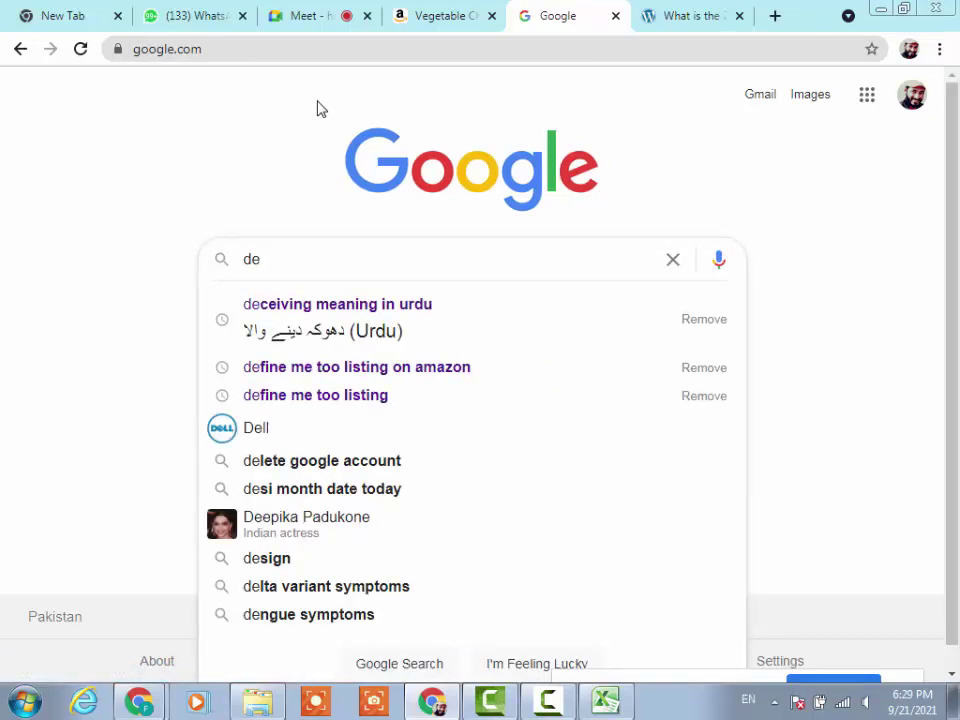
{"action": "type", "text": "scr"}
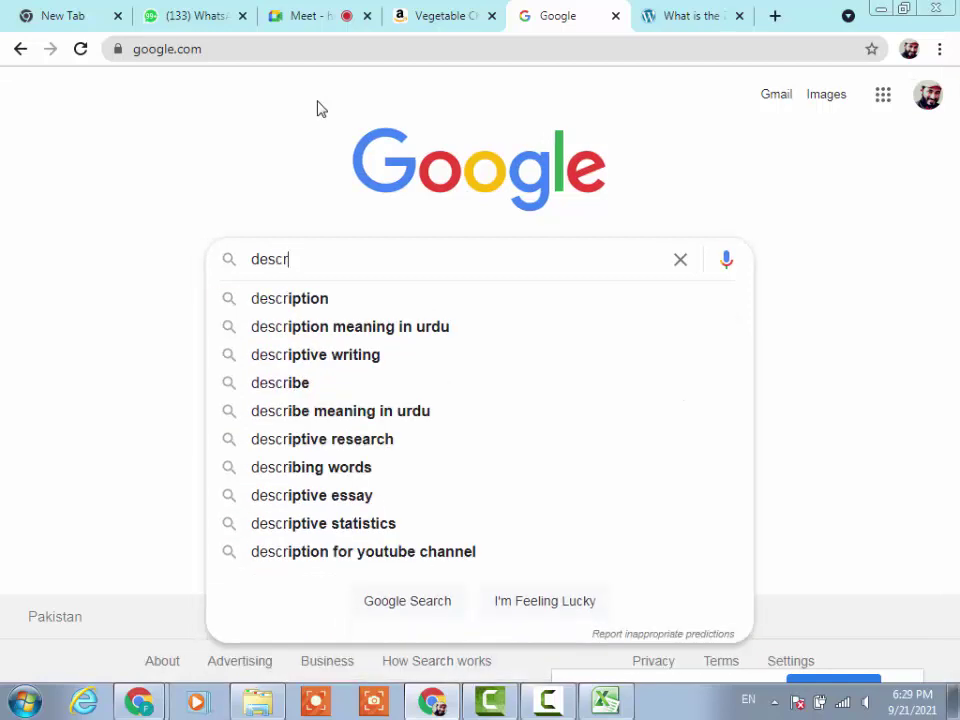
{"action": "type", "text": "ipti"}
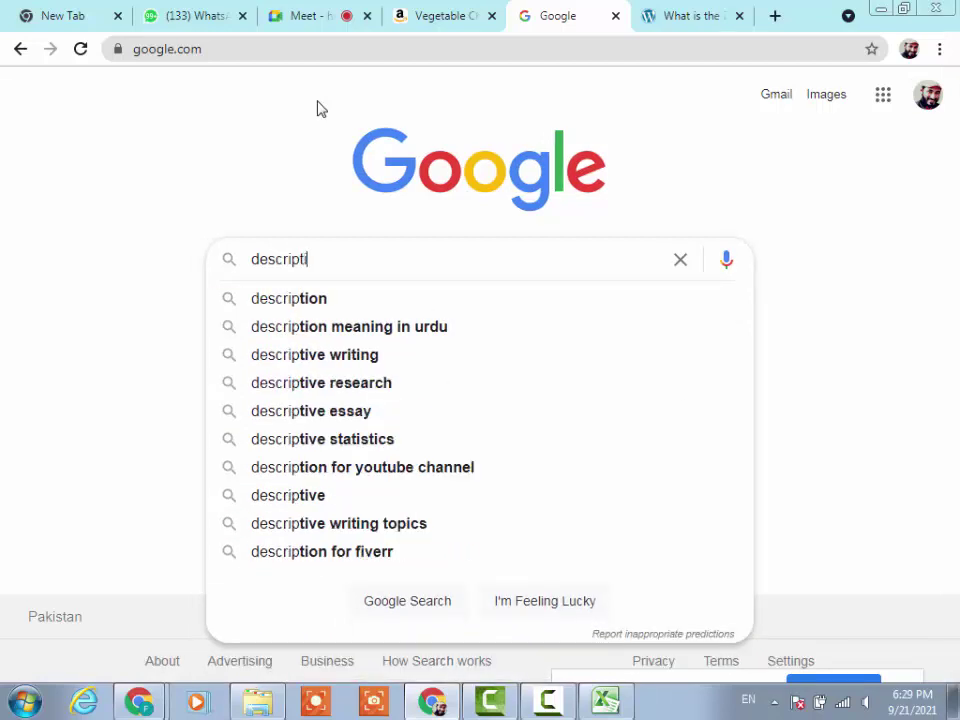
{"action": "type", "text": "on to h"}
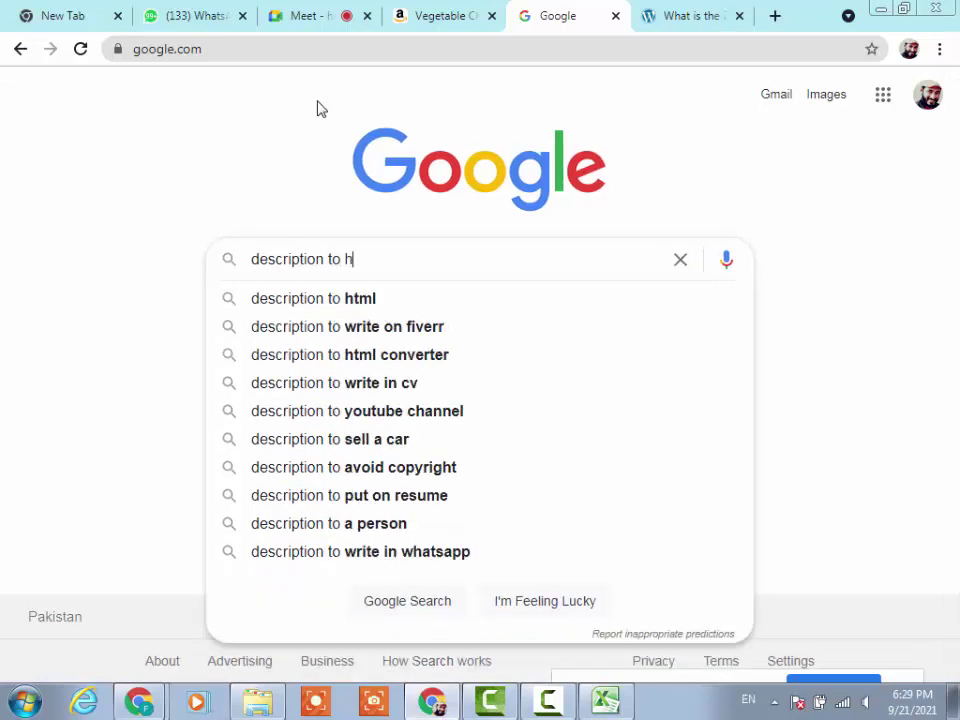
{"action": "left_click", "coordinate": [280, 304]}
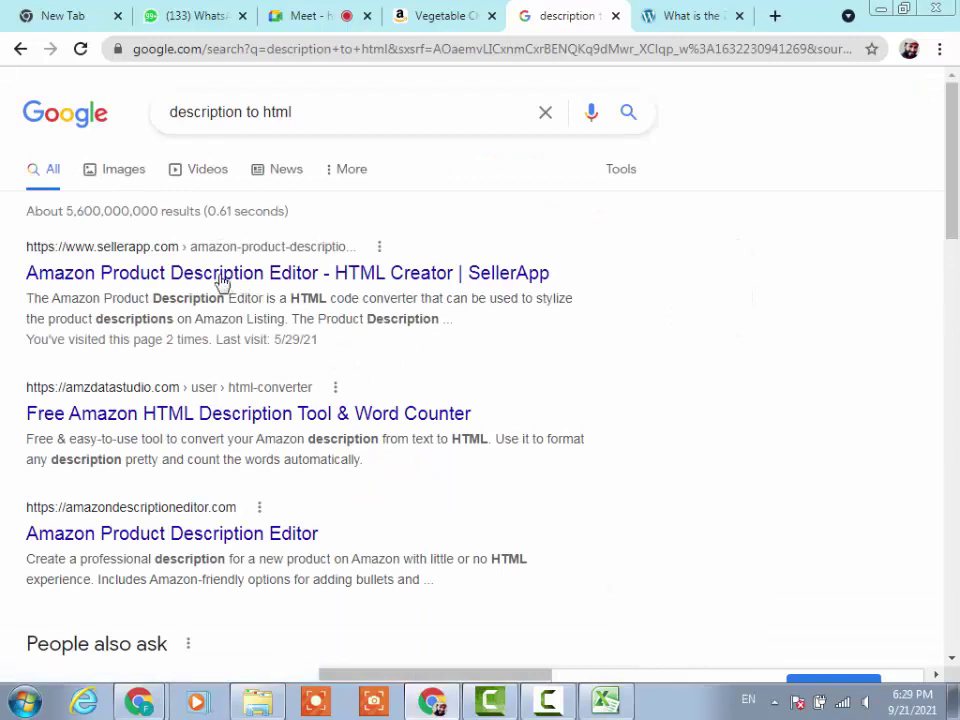
Open SellerApp's Amazon Product Description Editor from the search results and look over its page.
{"action": "left_click", "coordinate": [222, 280]}
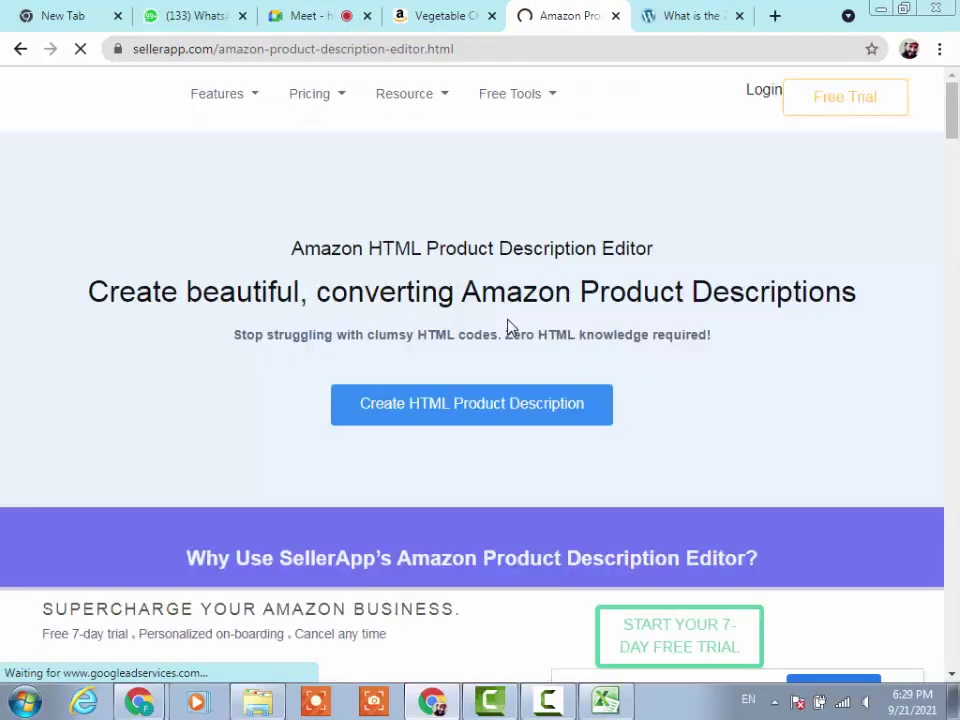
{"action": "scroll", "coordinate": [354, 578], "scroll_direction": "down", "scroll_amount": 3}
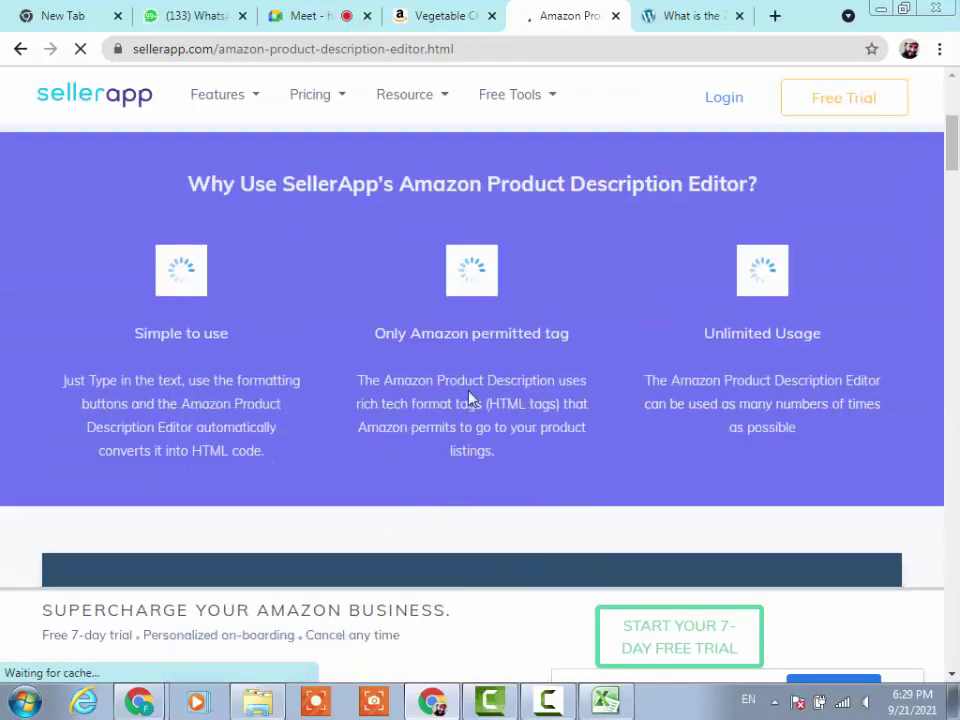
{"action": "scroll", "coordinate": [469, 398], "scroll_direction": "up", "scroll_amount": 3}
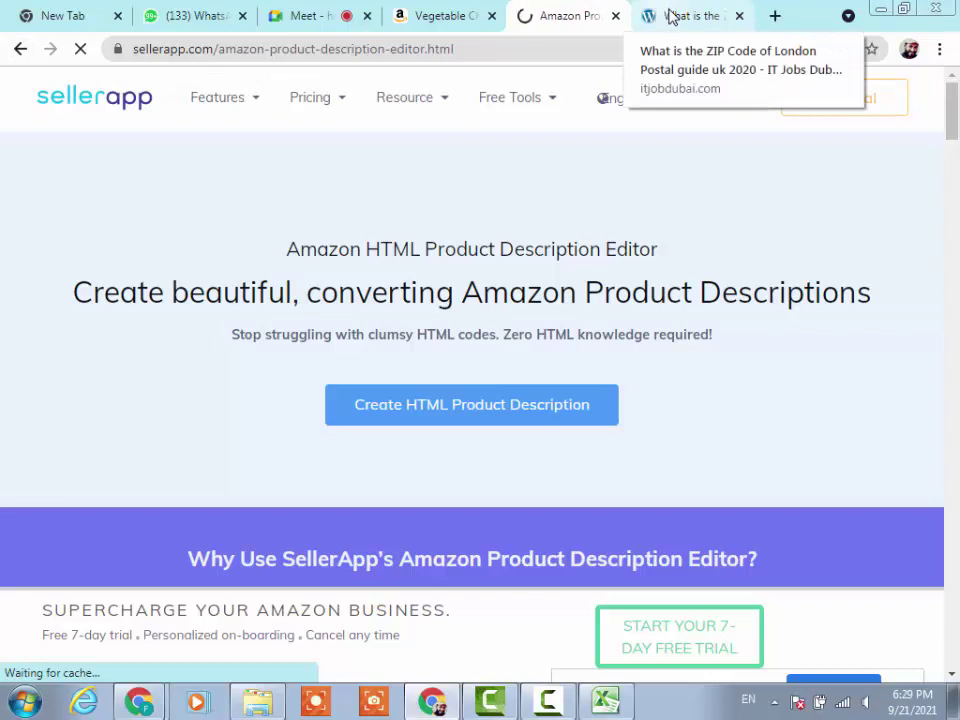
Copy the last three About this item bullet points, starting at "Keeping you and your family safe", from the Amazon vegetable chopper listing.
{"action": "left_click", "coordinate": [606, 700]}
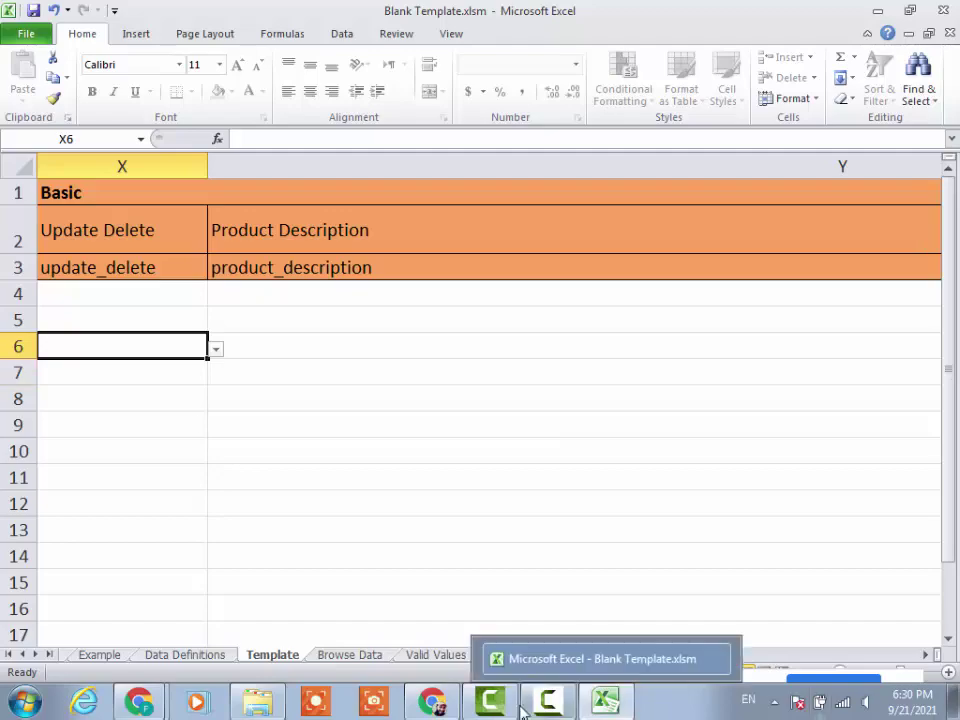
{"action": "left_click", "coordinate": [431, 701]}
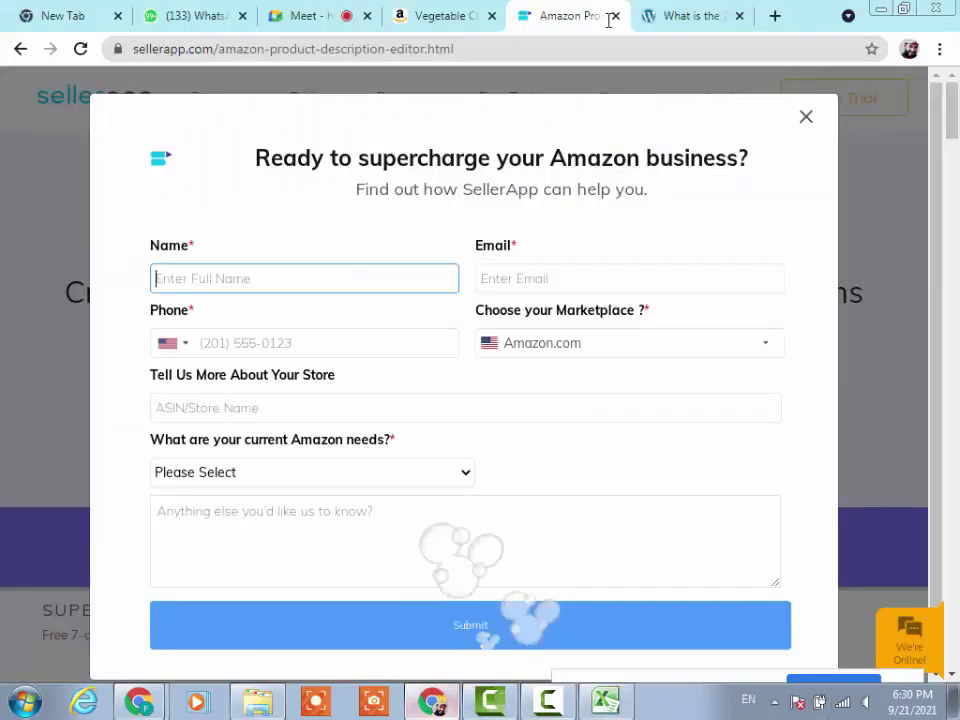
{"action": "left_click", "coordinate": [463, 12]}
{"action": "scroll", "coordinate": [558, 412], "scroll_direction": "down", "scroll_amount": 15}
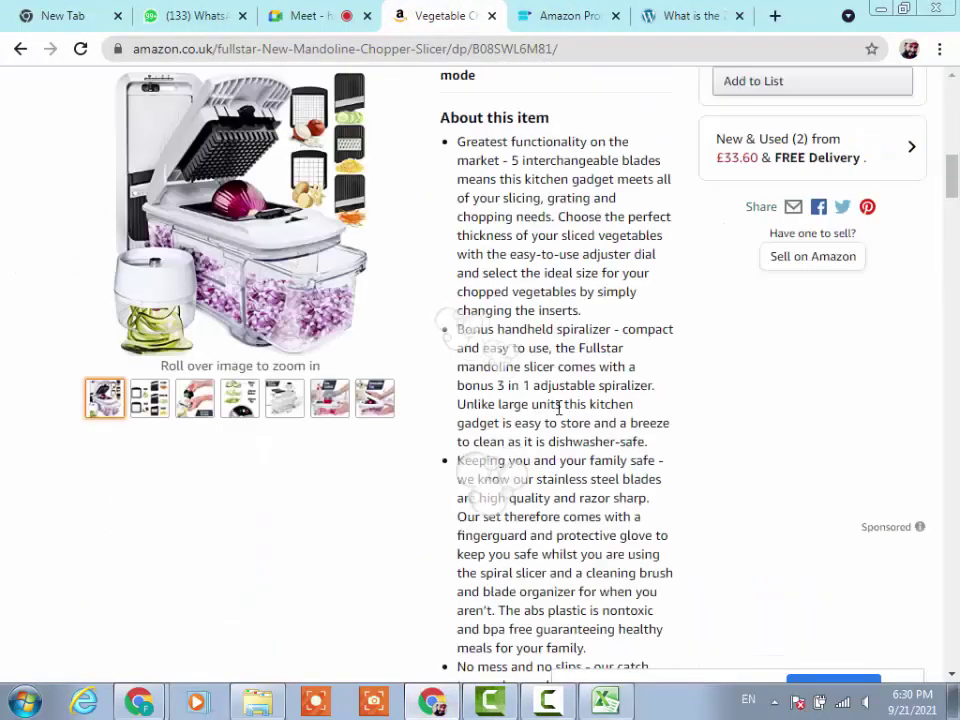
{"action": "scroll", "coordinate": [558, 410], "scroll_direction": "up", "scroll_amount": 1}
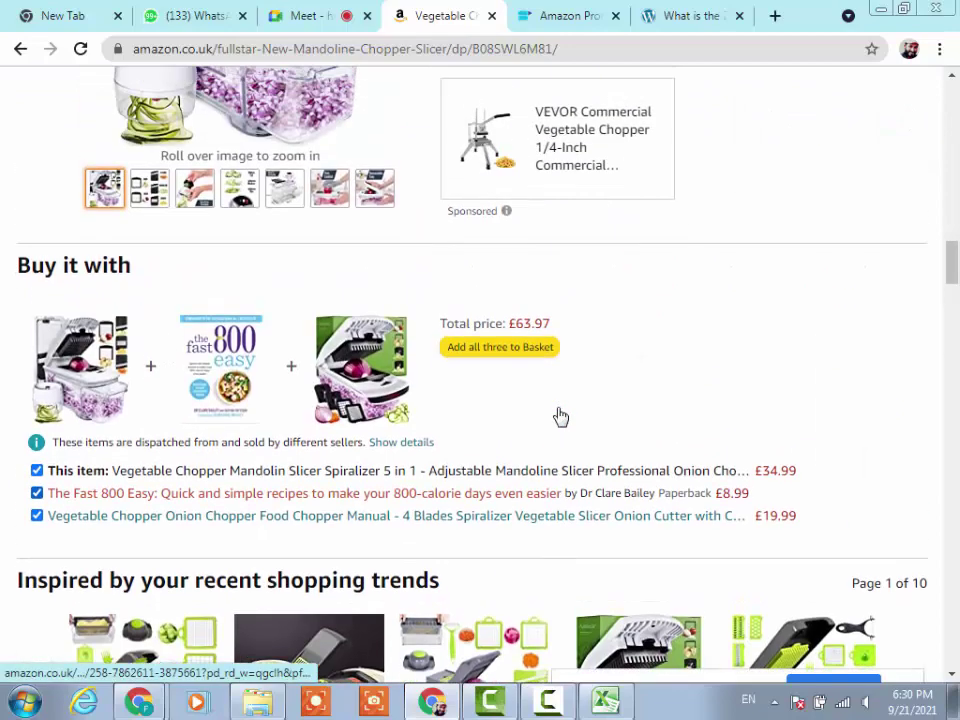
{"action": "scroll", "coordinate": [558, 415], "scroll_direction": "up", "scroll_amount": 10}
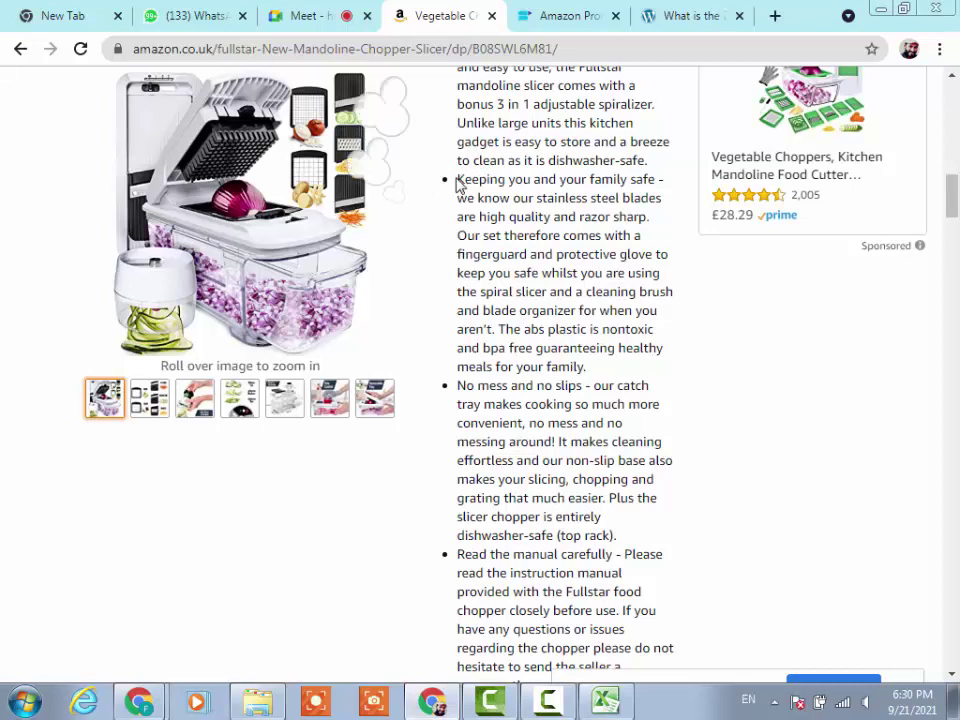
{"action": "left_click_drag", "start_coordinate": [456, 179], "coordinate": [511, 198]}
{"action": "left_click_drag", "start_coordinate": [533, 238], "coordinate": [696, 431]}
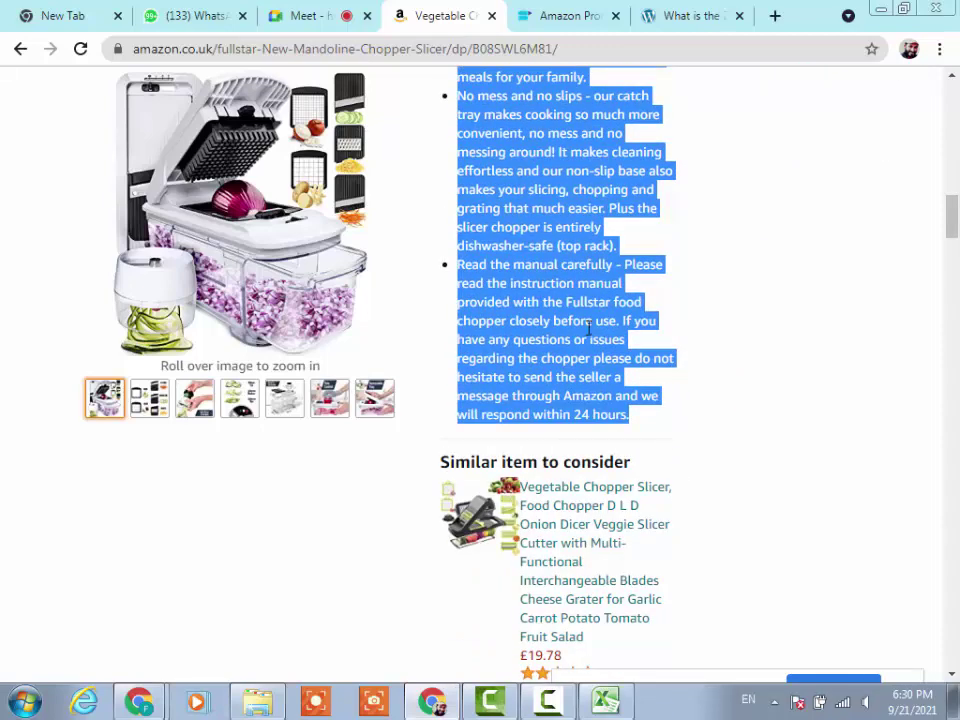
{"action": "right_click", "coordinate": [516, 293]}
{"action": "left_click", "coordinate": [571, 306]}
Return to the SellerApp description editor in Chrome, dismiss its contact form and locate the description entry area.
{"action": "mouse_move", "coordinate": [563, 708]}
{"action": "left_click", "coordinate": [602, 658]}
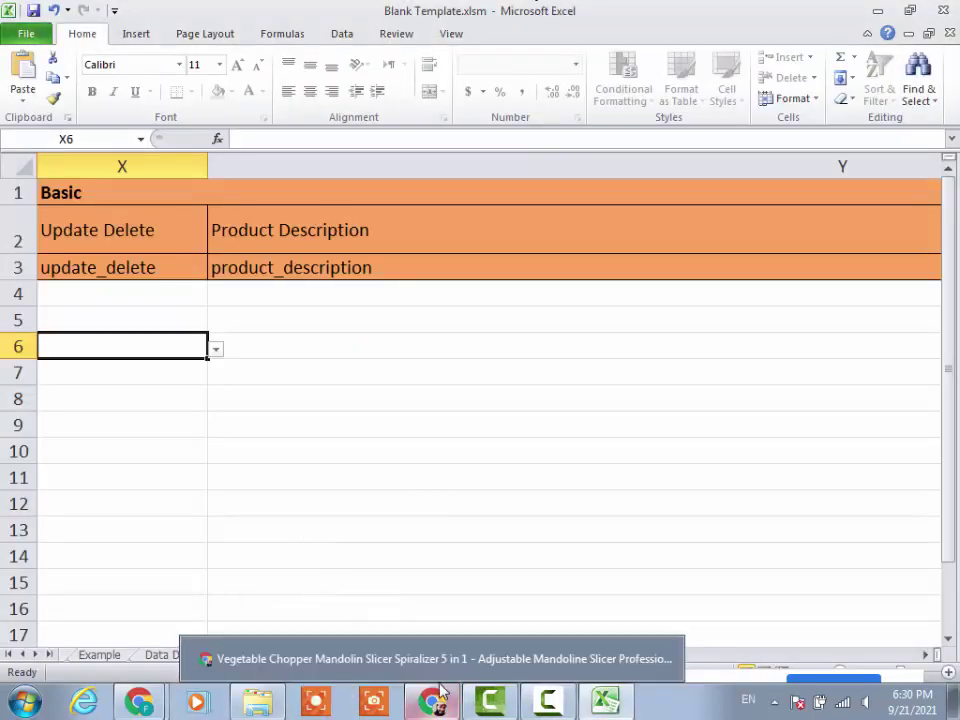
{"action": "left_click", "coordinate": [440, 690]}
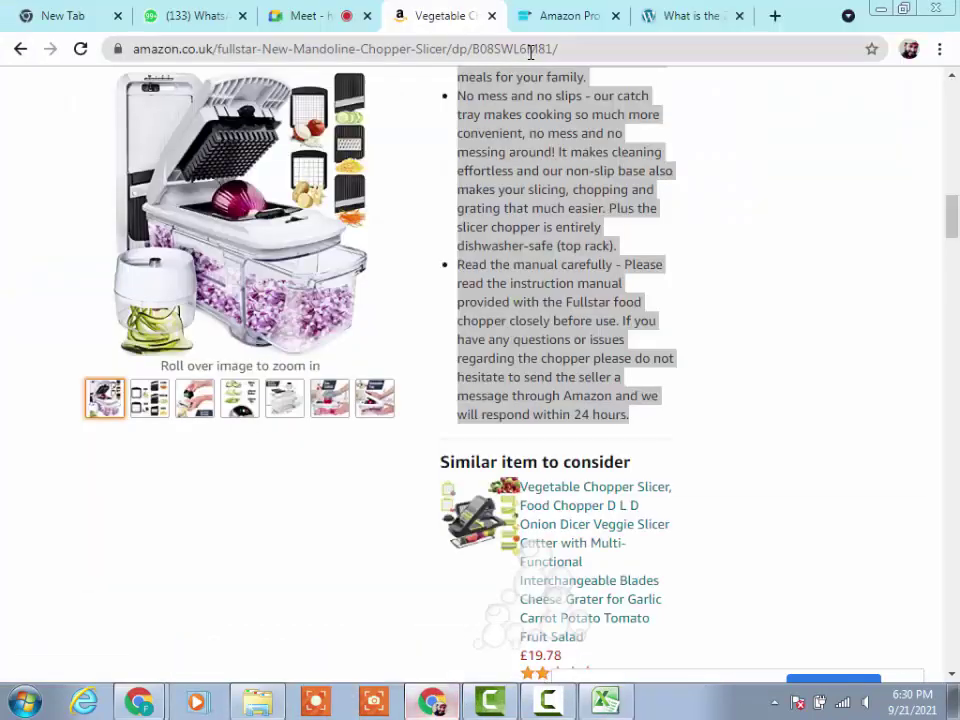
{"action": "left_click", "coordinate": [588, 20]}
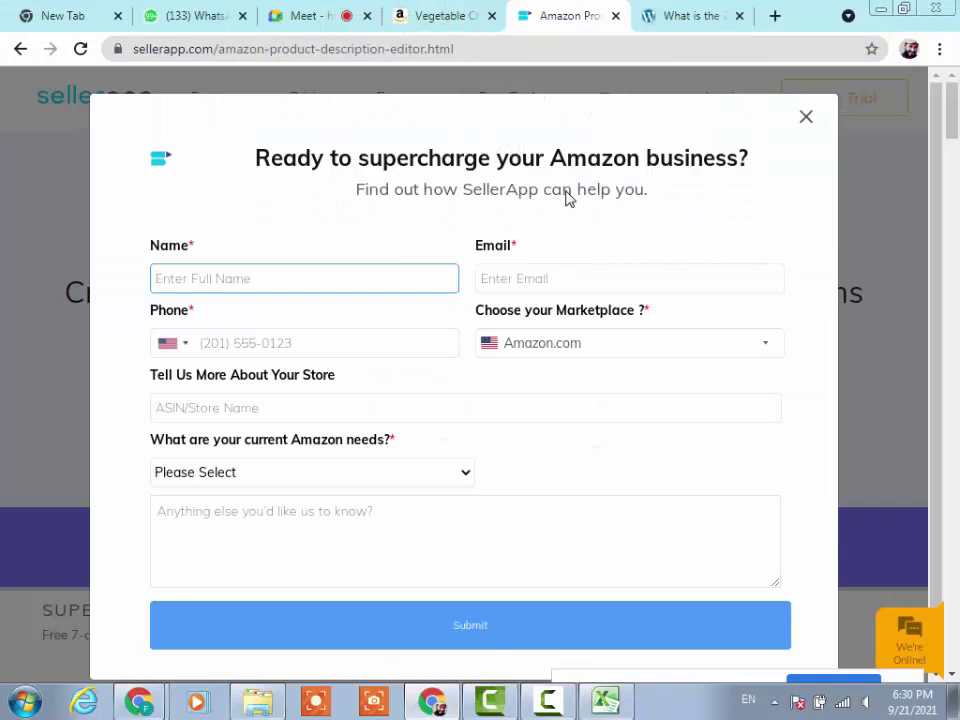
{"action": "left_click", "coordinate": [808, 117]}
{"action": "scroll", "coordinate": [520, 178], "scroll_direction": "down", "scroll_amount": 10}
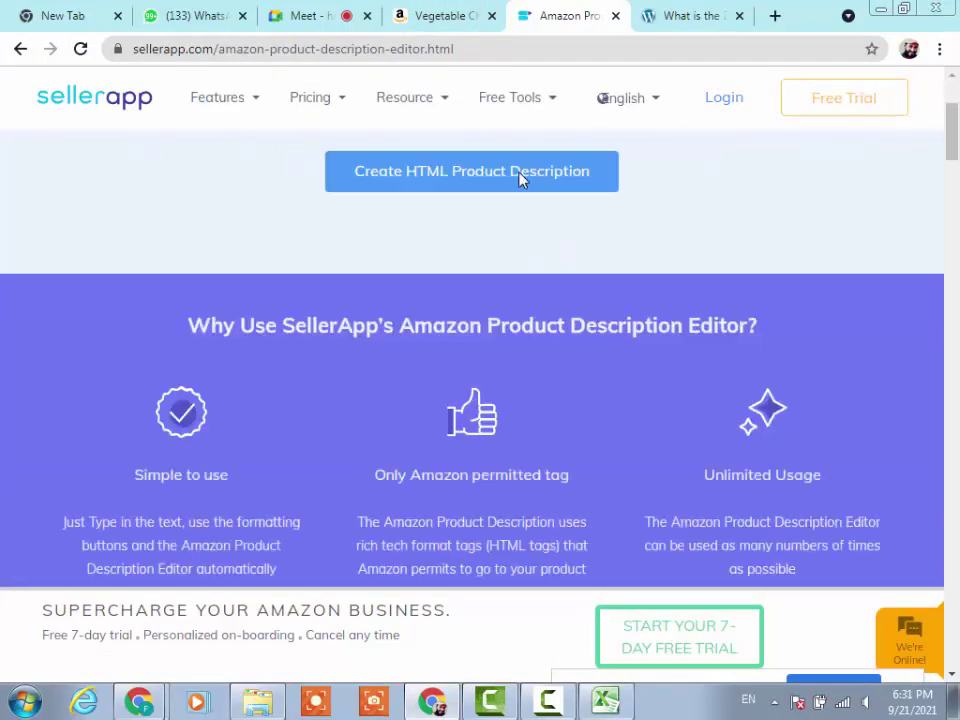
{"action": "scroll", "coordinate": [525, 197], "scroll_direction": "down", "scroll_amount": 8}
{"action": "scroll", "coordinate": [525, 197], "scroll_direction": "up", "scroll_amount": 6}
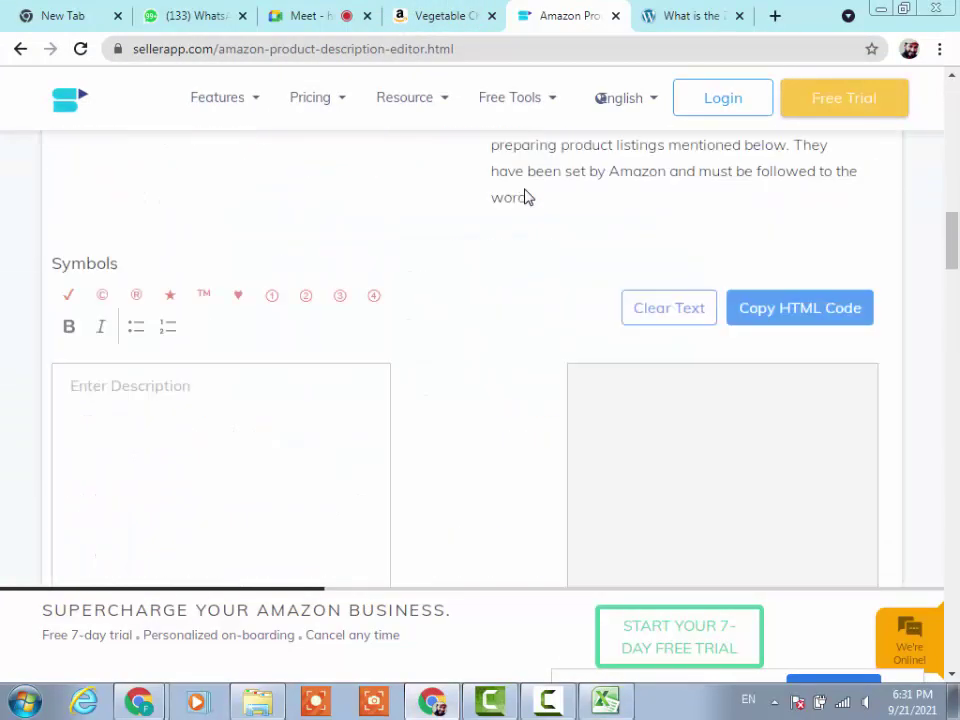
Paste the copied Amazon bullet points into the description entry area of the SellerApp editor.
{"action": "scroll", "coordinate": [456, 274], "scroll_direction": "down", "scroll_amount": 3}
{"action": "scroll", "coordinate": [367, 231], "scroll_direction": "up", "scroll_amount": 3}
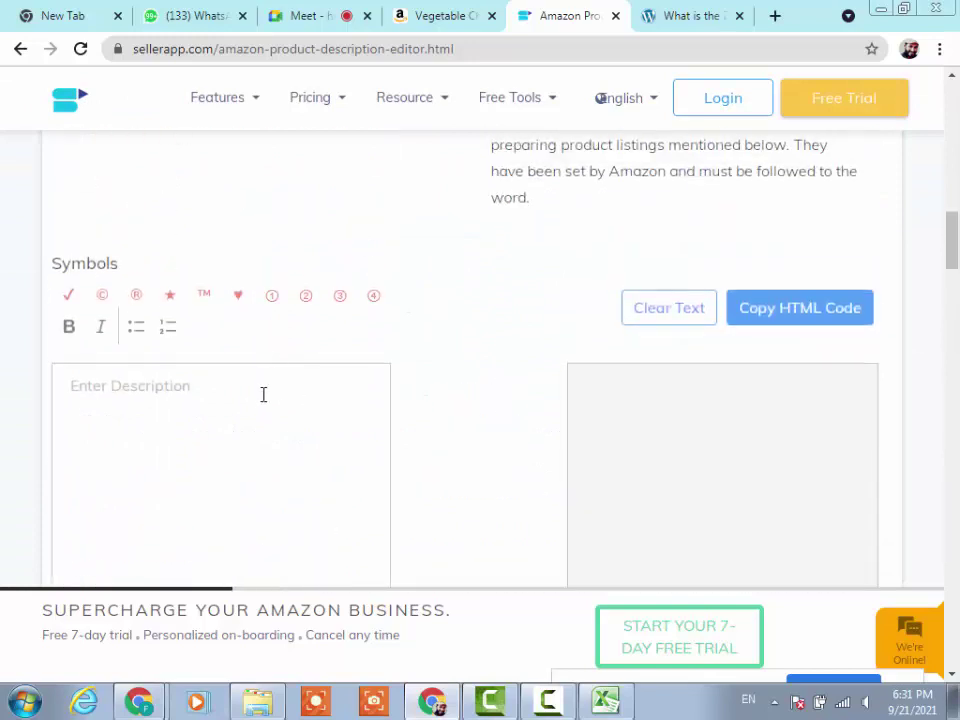
{"action": "left_click", "coordinate": [261, 397]}
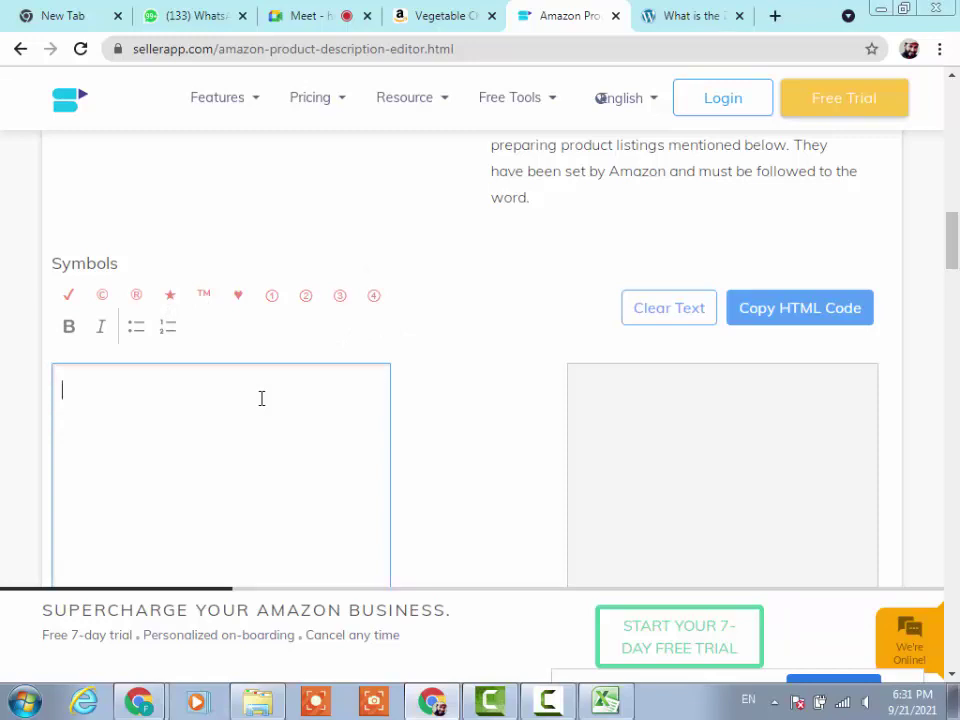
{"action": "key", "text": "ctrl+v"}
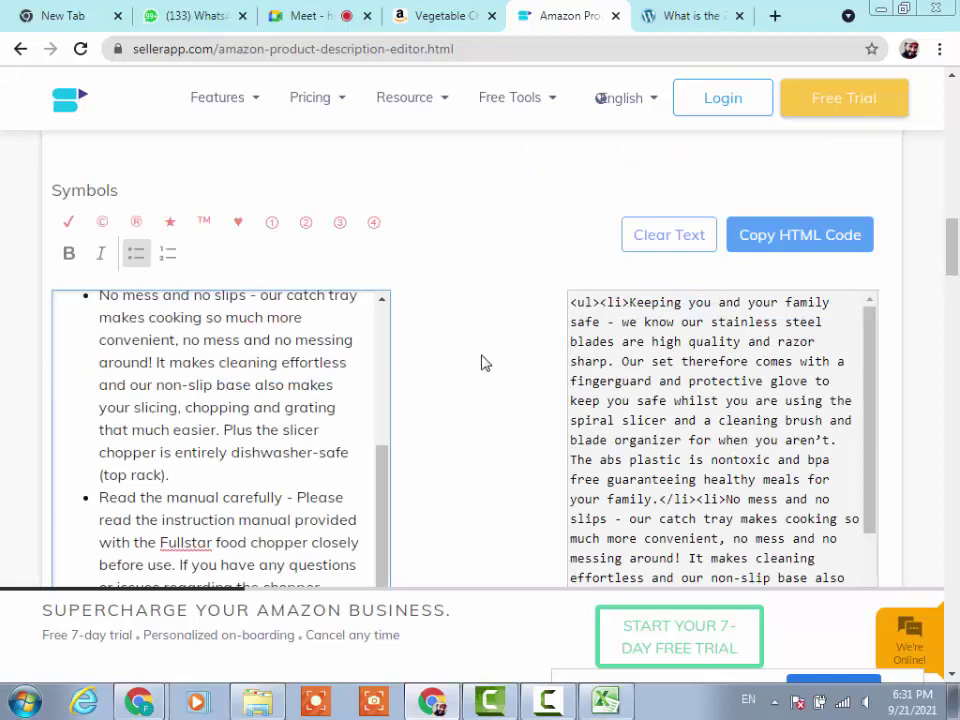
{"action": "scroll", "coordinate": [333, 372], "scroll_direction": "down", "scroll_amount": 1}
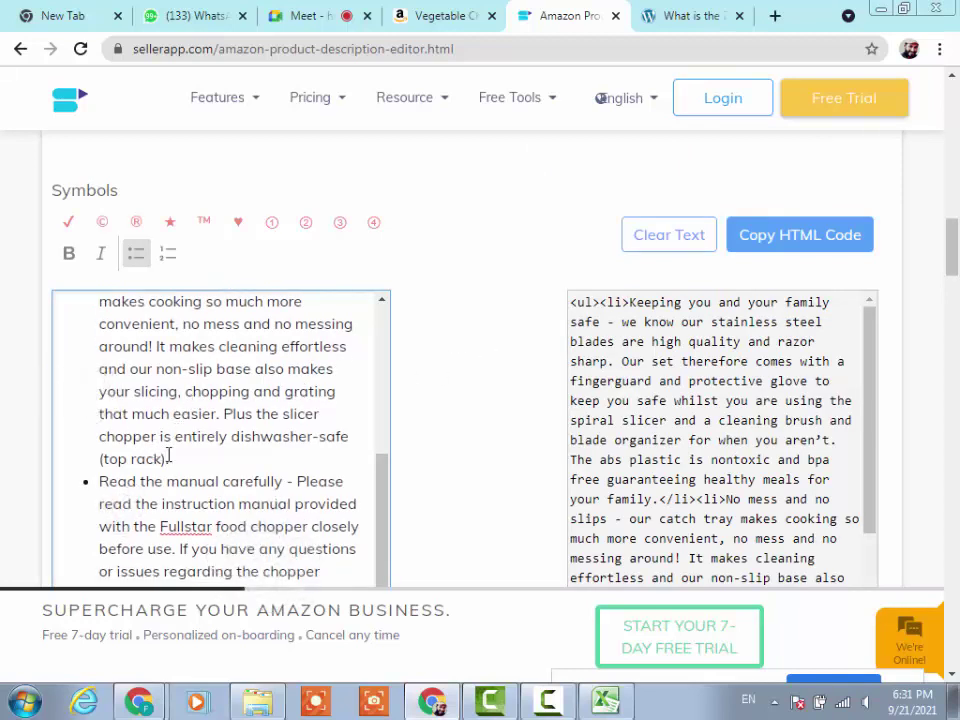
Insert bullet breaks in the description after "(top rack)" and after "before use.".
{"action": "left_click", "coordinate": [167, 457]}
{"action": "key", "text": "Return"}
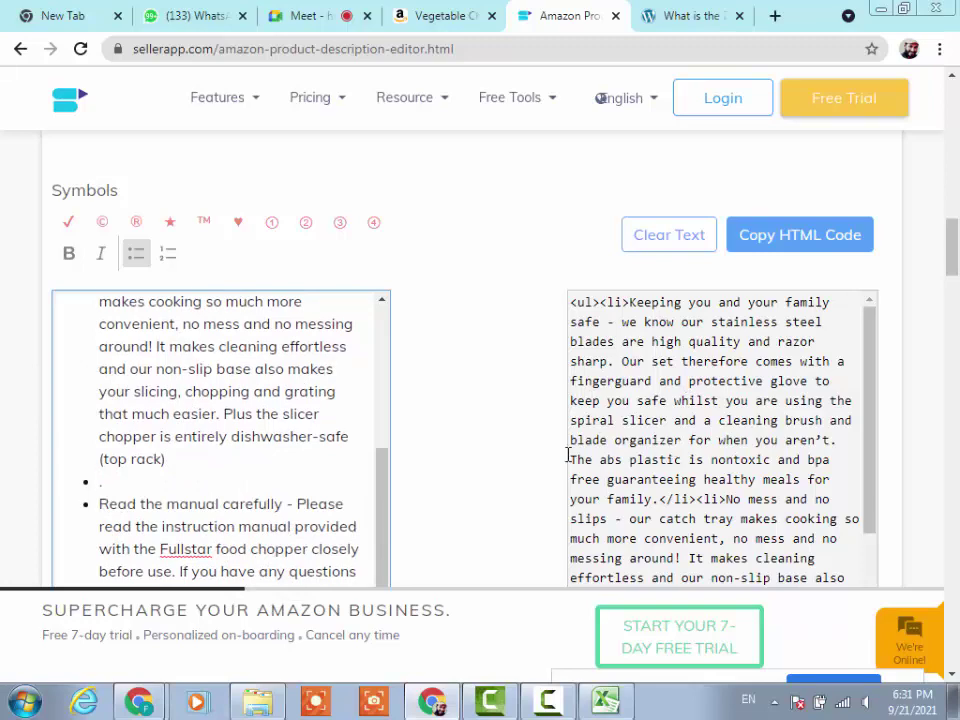
{"action": "scroll", "coordinate": [388, 414], "scroll_direction": "down", "scroll_amount": 4}
{"action": "scroll", "coordinate": [378, 280], "scroll_direction": "down", "scroll_amount": 1}
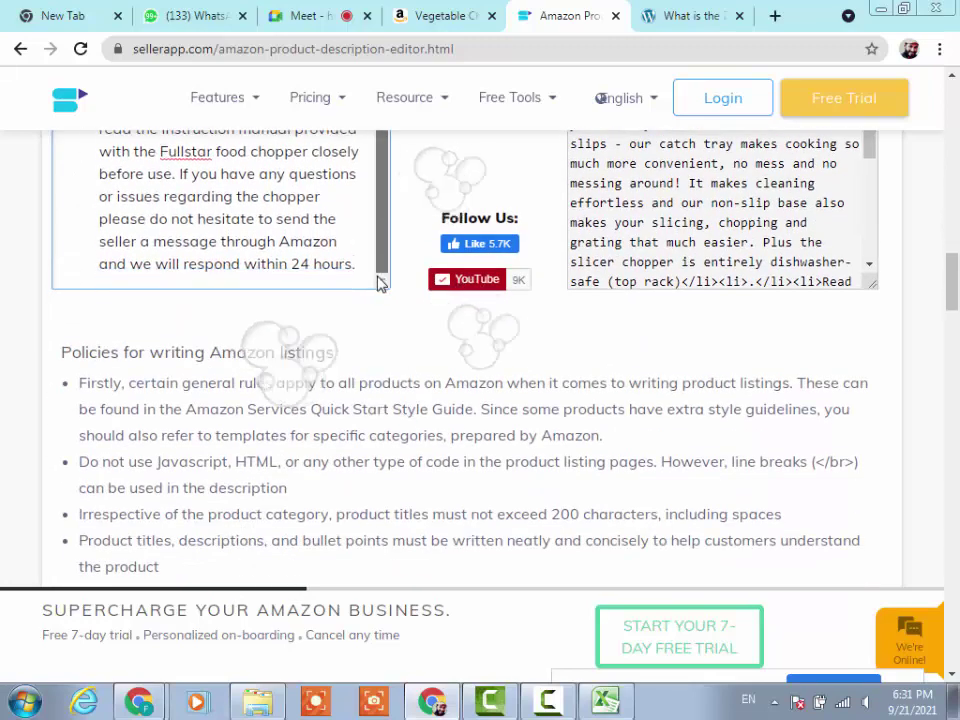
{"action": "scroll", "coordinate": [236, 197], "scroll_direction": "up", "scroll_amount": 3}
{"action": "scroll", "coordinate": [189, 223], "scroll_direction": "down", "scroll_amount": 2}
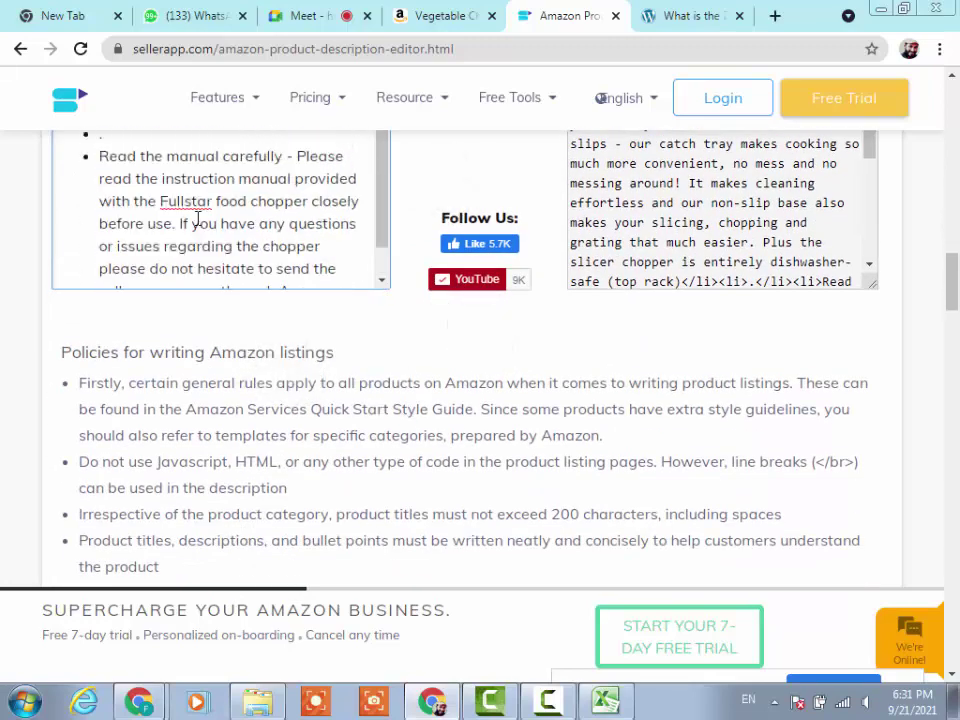
{"action": "scroll", "coordinate": [190, 215], "scroll_direction": "down", "scroll_amount": 1}
{"action": "left_click", "coordinate": [179, 175]}
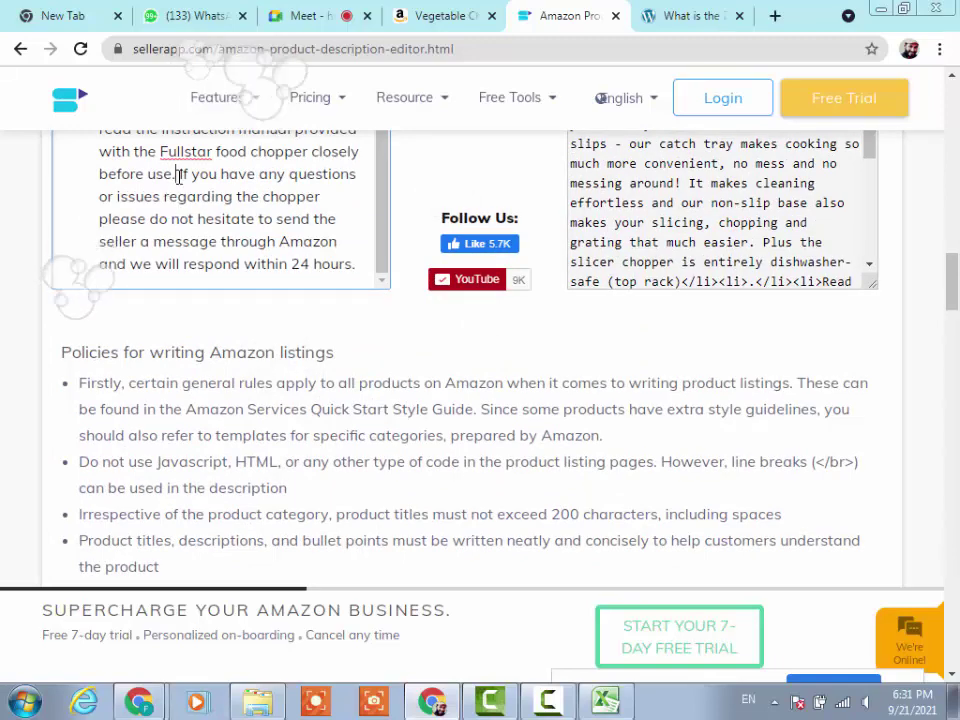
{"action": "key", "text": "Return"}
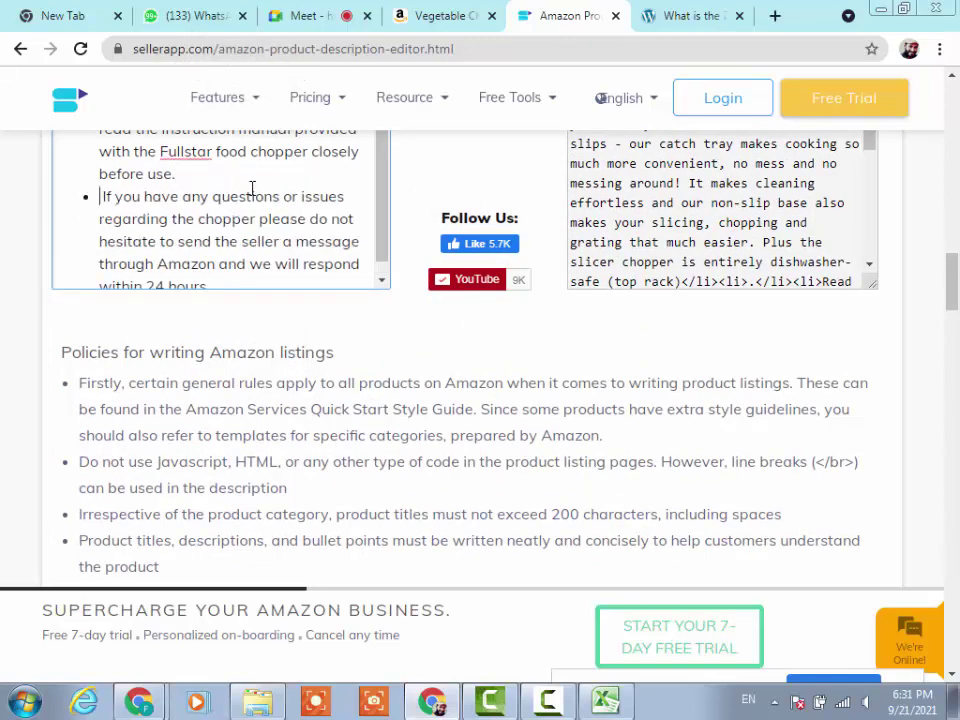
Split the "Keeping you and your family safe" bullet into two bullets after the word "blade".
{"action": "scroll", "coordinate": [180, 215], "scroll_direction": "up", "scroll_amount": 1}
{"action": "scroll", "coordinate": [181, 213], "scroll_direction": "up", "scroll_amount": 4}
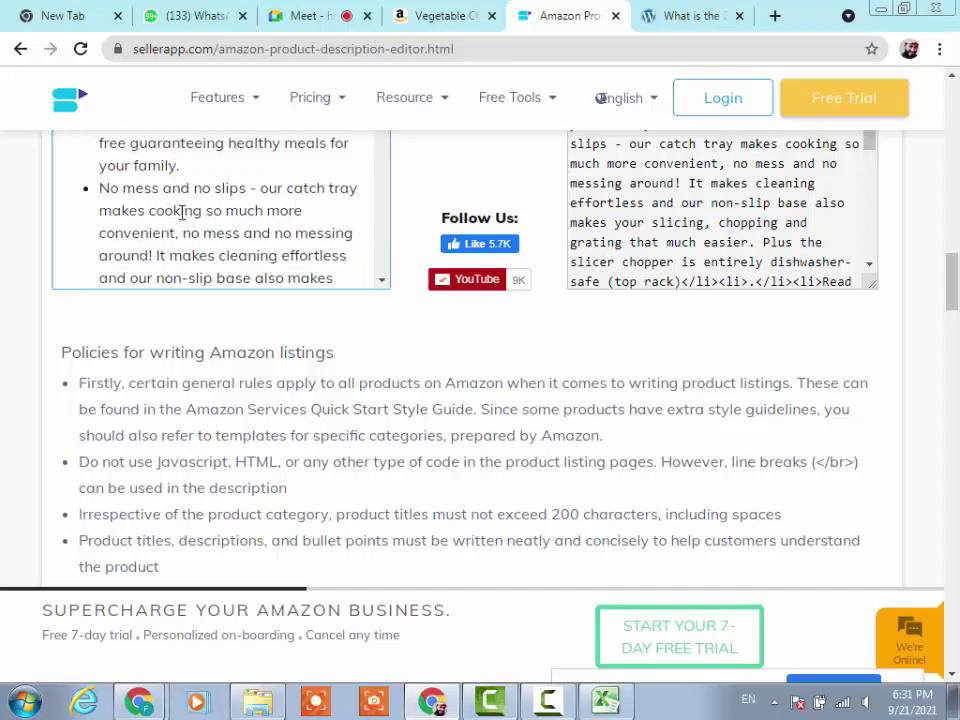
{"action": "scroll", "coordinate": [200, 212], "scroll_direction": "up", "scroll_amount": 6}
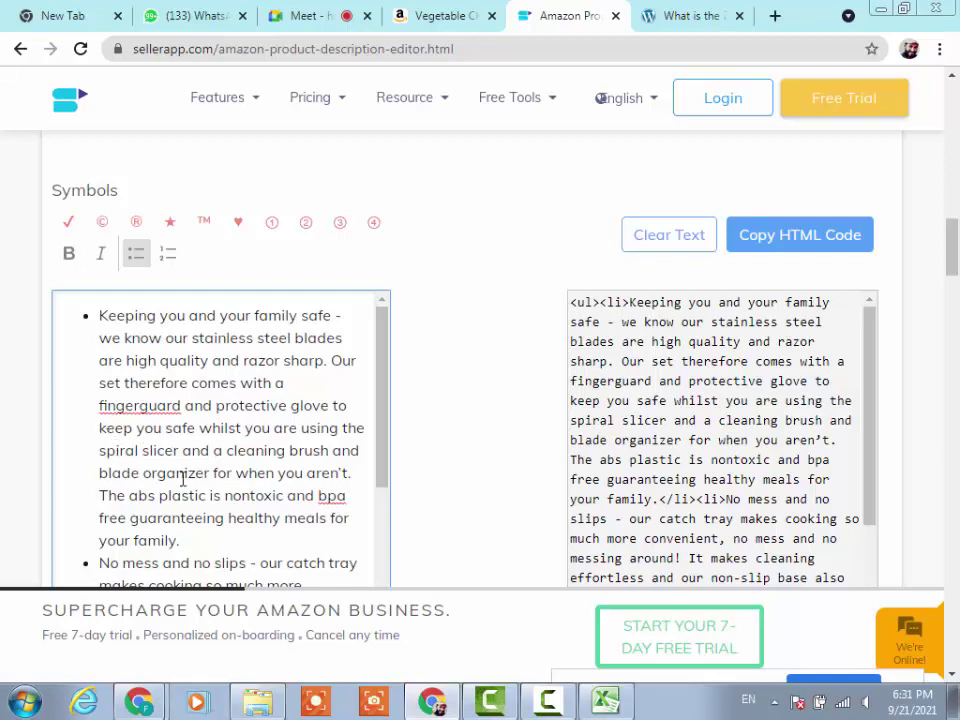
{"action": "left_click", "coordinate": [140, 473]}
{"action": "key", "text": "Return"}
Select all of the generated HTML code in the SellerApp output area.
{"action": "scroll", "coordinate": [288, 420], "scroll_direction": "down", "scroll_amount": 5}
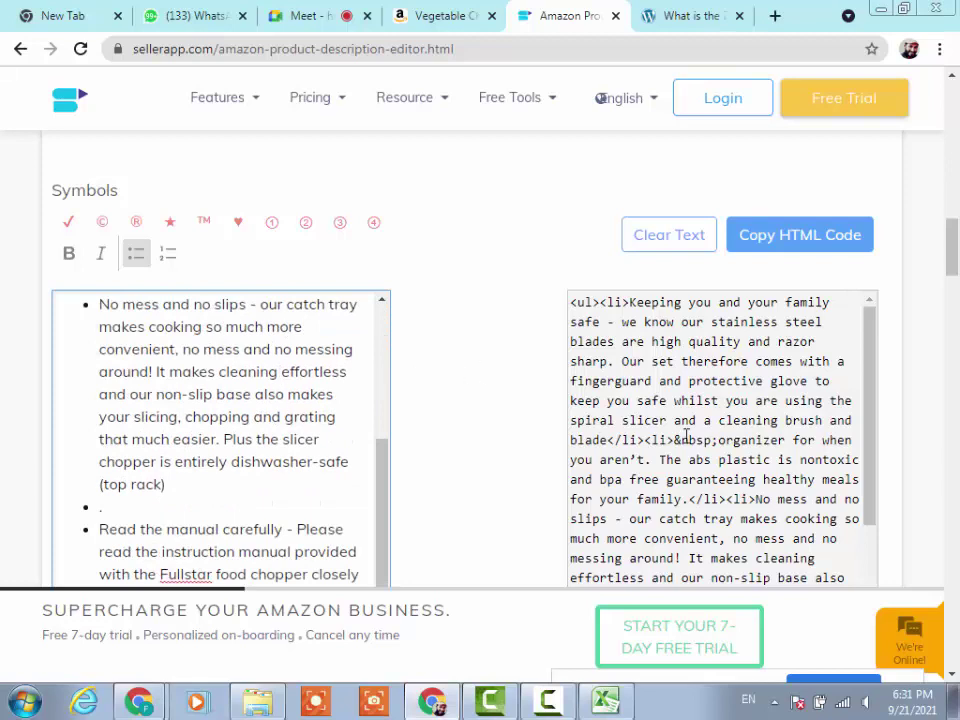
{"action": "left_click", "coordinate": [829, 568]}
{"action": "key", "text": "ctrl+a"}
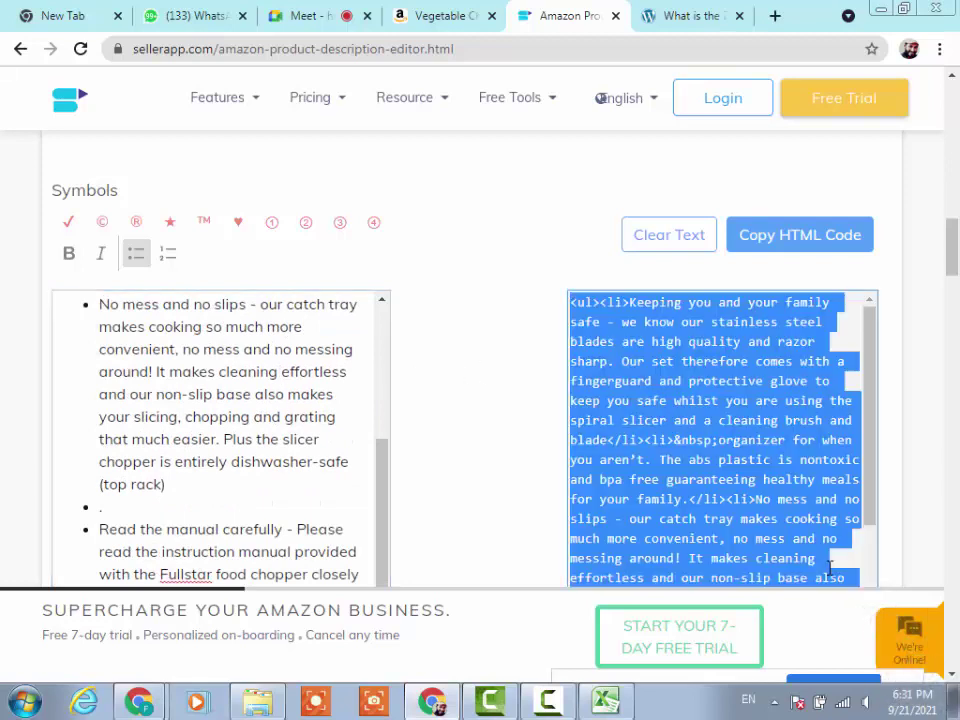
{"action": "left_click", "coordinate": [620, 706]}
{"action": "left_click", "coordinate": [426, 349]}
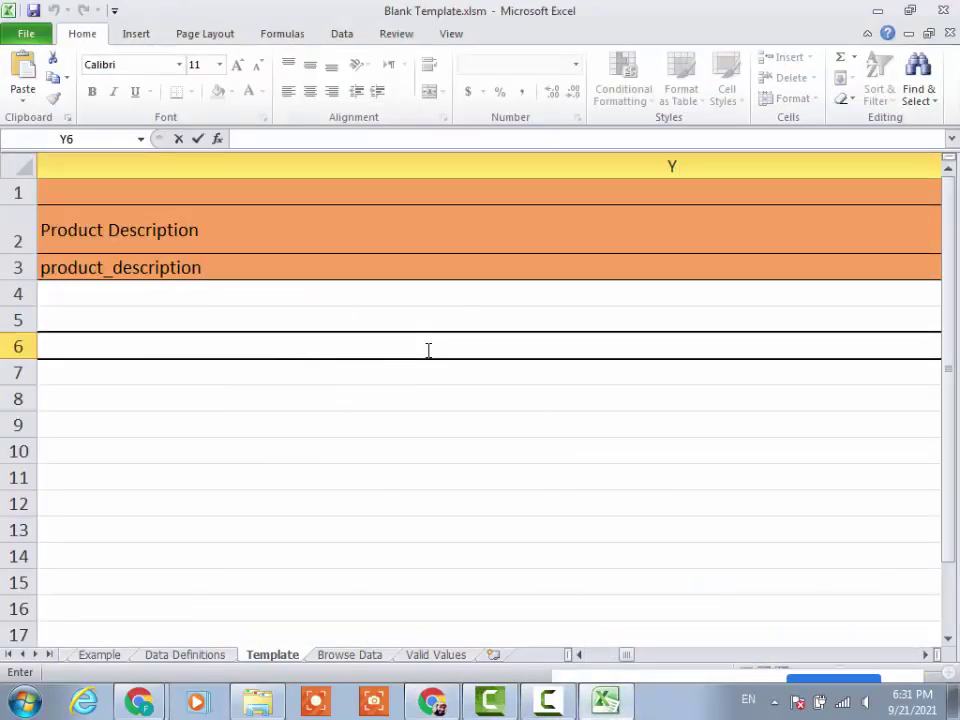
{"action": "type", "text": "Keeping you and your family safe - we know our stainless steel blades are high quality and razor sharp. Our set therefore comes with a fingerguard and protective glove to keep you safe whilst you are using the spiral slicer and a cleaning brush and blade organizer for when you aren’t. The abs plastic is nontoxic and bpa free guaranteeing healthy meals for your family. No mess and no slips - our catch tray makes cooking so much more convenient, no mess and no messing around! It makes cleaning effortless and our non-slip base also makes your slicing, chopping and grating that much easier. Plus the slicer chopper is entirely dishwasher-safe (top rack). Read the manual carefully - Please read the instruction manual provided with the Fullstar food chopper closely before use. If you have any questions or issues regarding the chopper please do not hesitate to send the seller a message through Amazon and we will respond within 24 hours."}
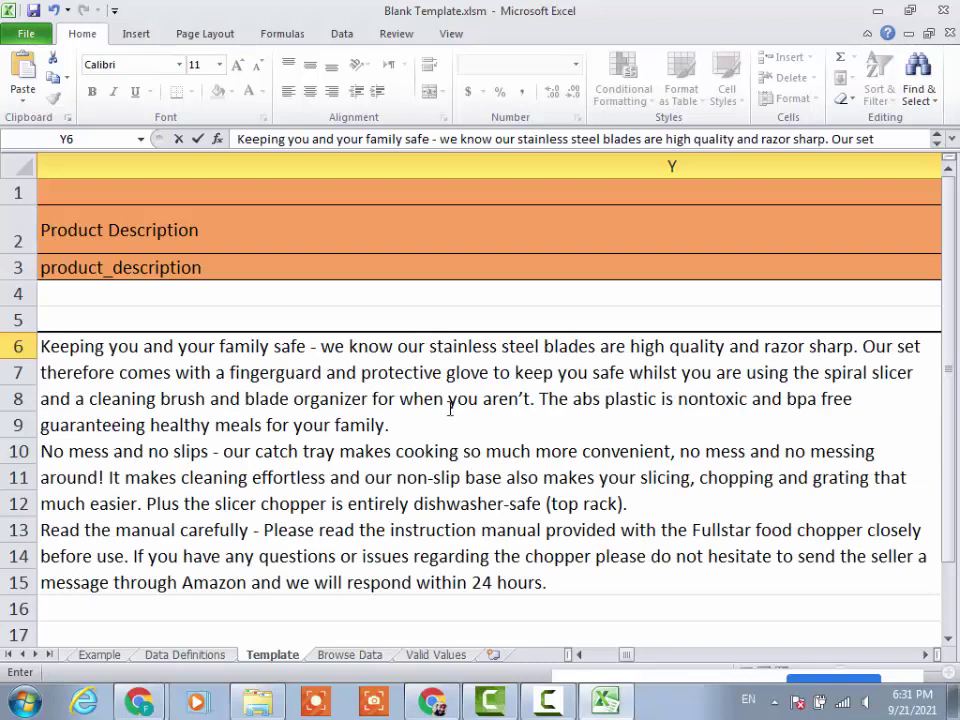
{"action": "key", "text": "ctrl+End"}
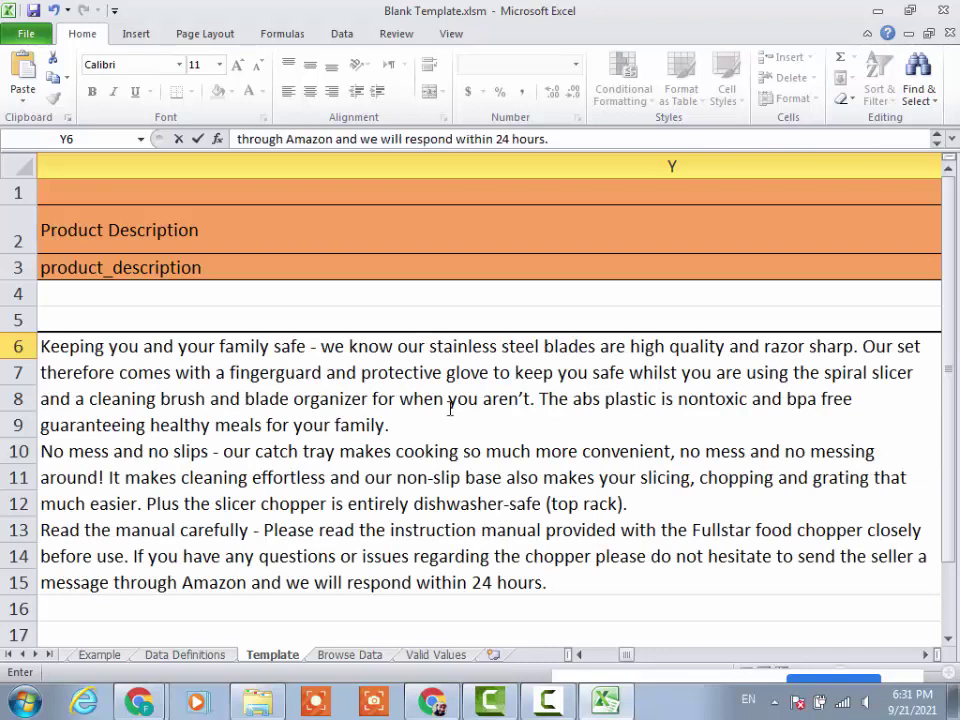
{"action": "key", "text": "Escape"}
Copy the selected HTML code from SellerApp in Chrome and paste it into Product Description cell Y6 of the Excel template.
{"action": "left_click", "coordinate": [615, 600]}
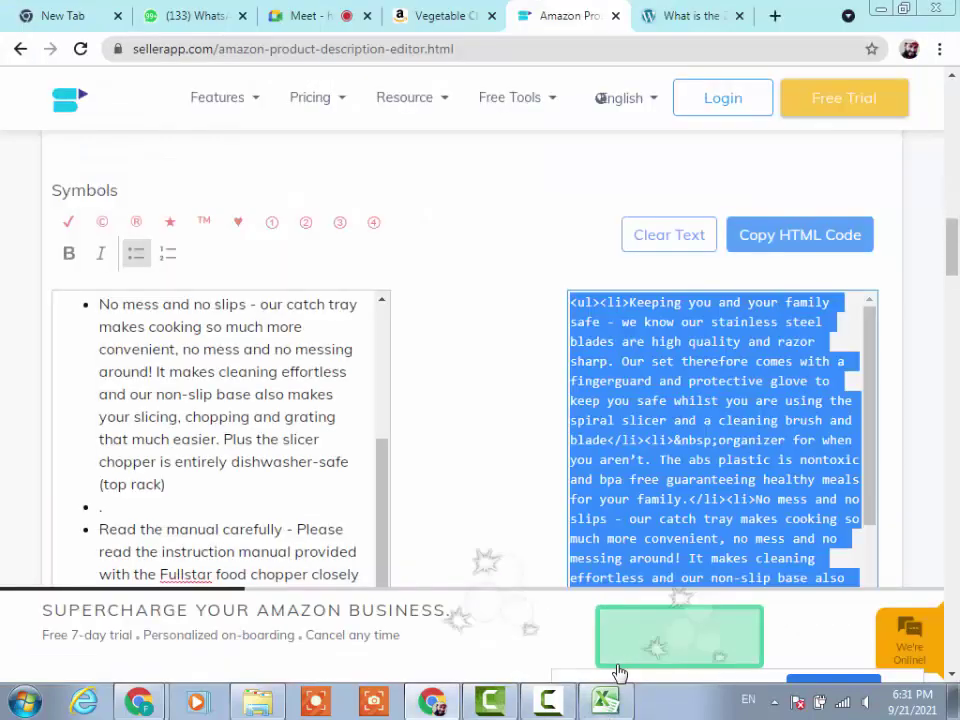
{"action": "right_click", "coordinate": [660, 400]}
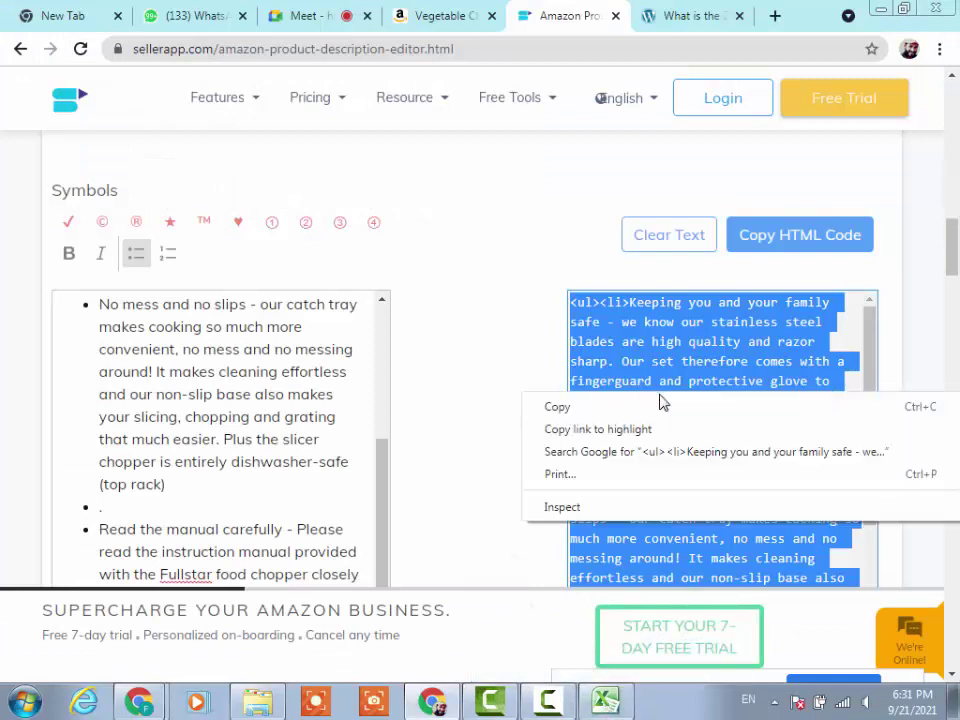
{"action": "left_click", "coordinate": [664, 408]}
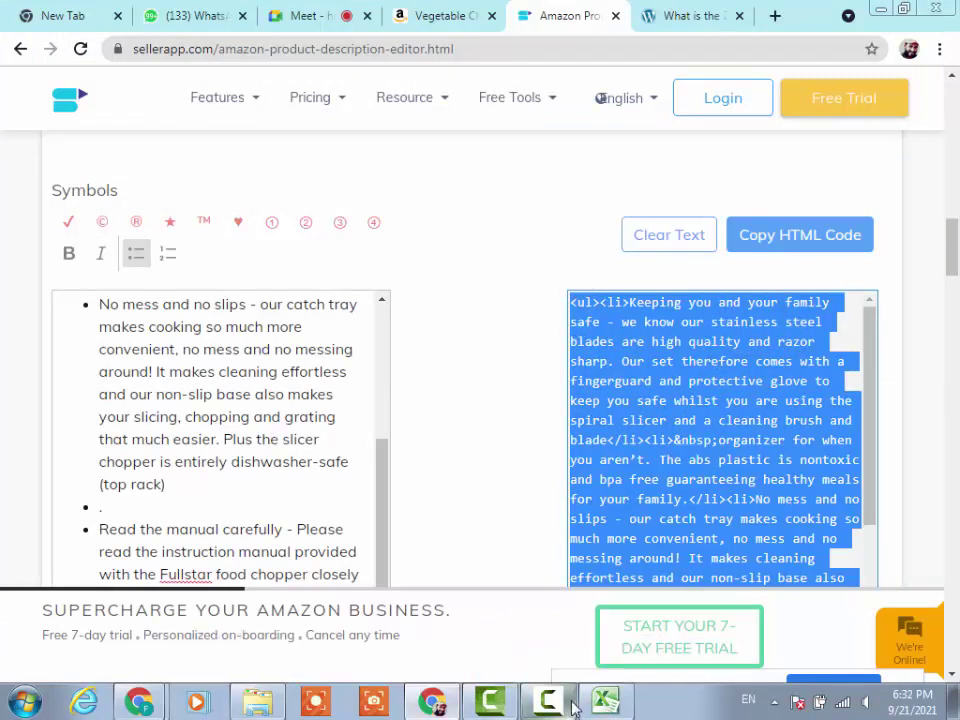
{"action": "left_click", "coordinate": [603, 702]}
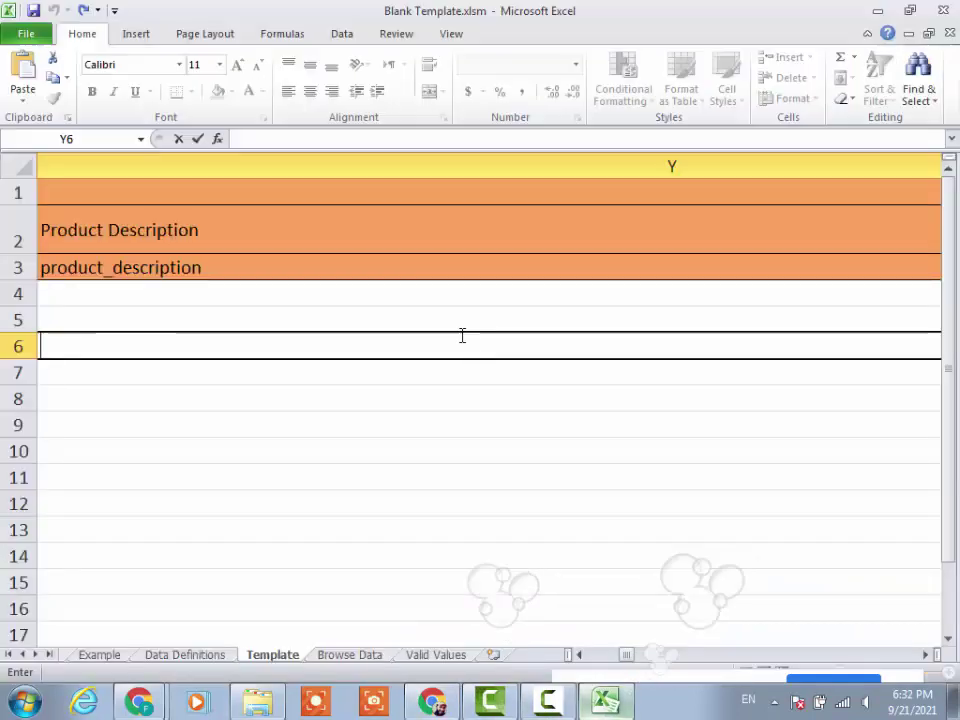
{"action": "double_click", "coordinate": [408, 343]}
{"action": "key", "text": "ctrl+v"}
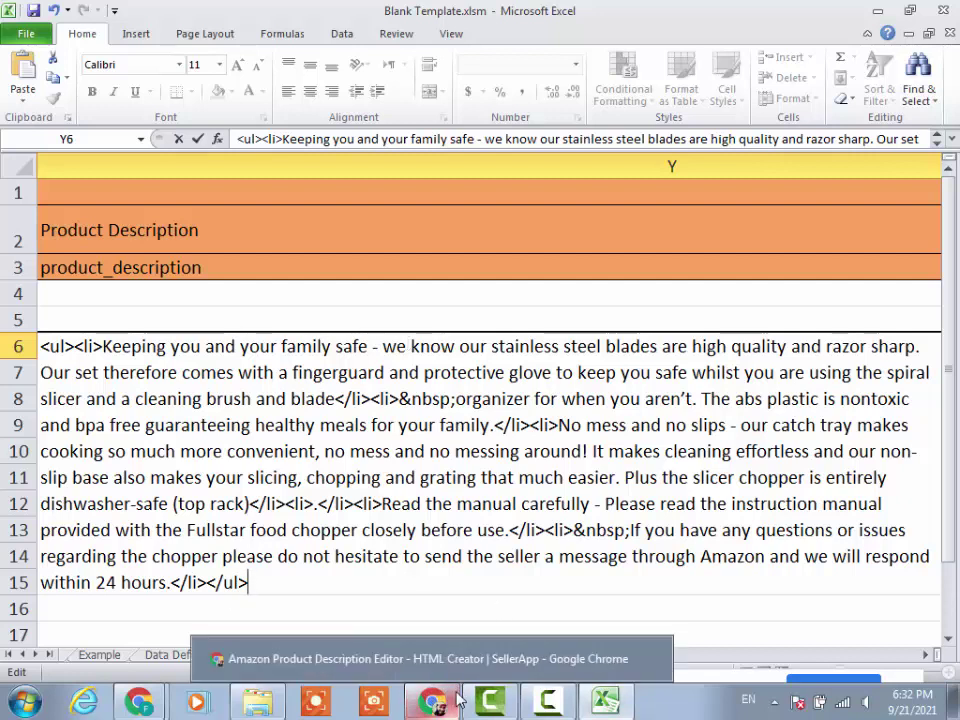
Switch back to Chrome and highlight the "No mess and no slips" bullet in SellerApp and the "Read the manual carefully" bullet on the Amazon listing.
{"action": "mouse_move", "coordinate": [433, 705]}
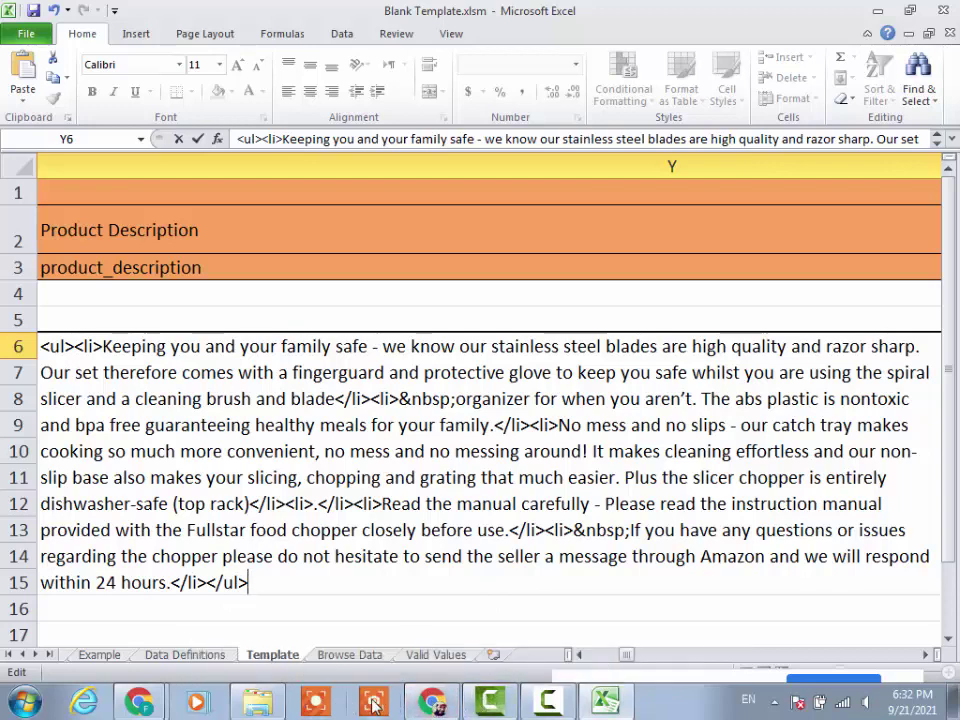
{"action": "left_click", "coordinate": [430, 658]}
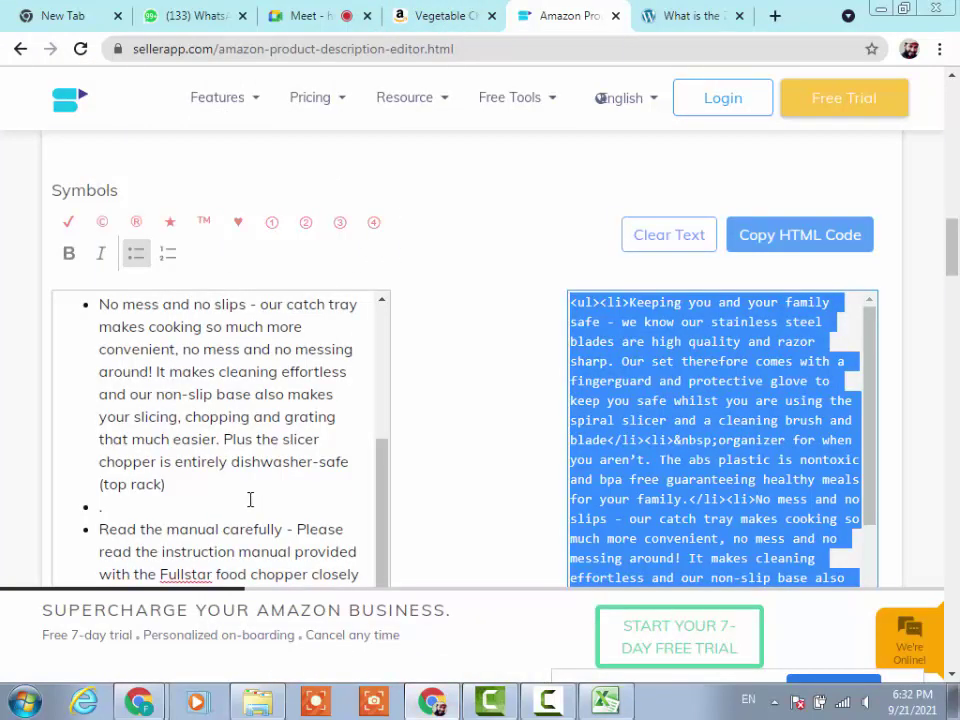
{"action": "left_click_drag", "start_coordinate": [250, 499], "coordinate": [181, 330]}
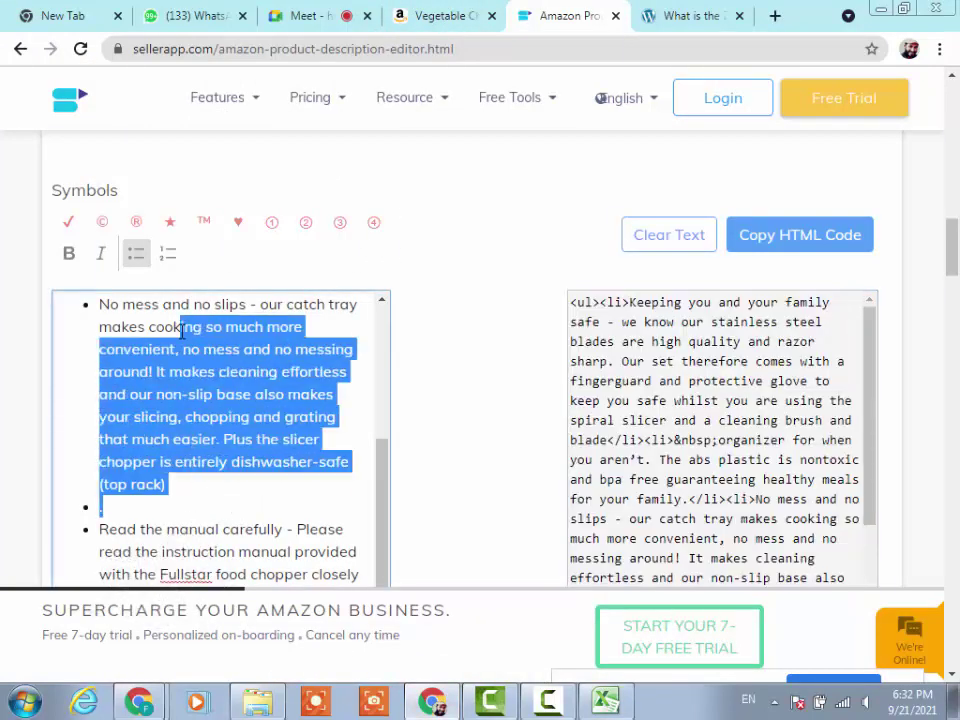
{"action": "left_click", "coordinate": [433, 17]}
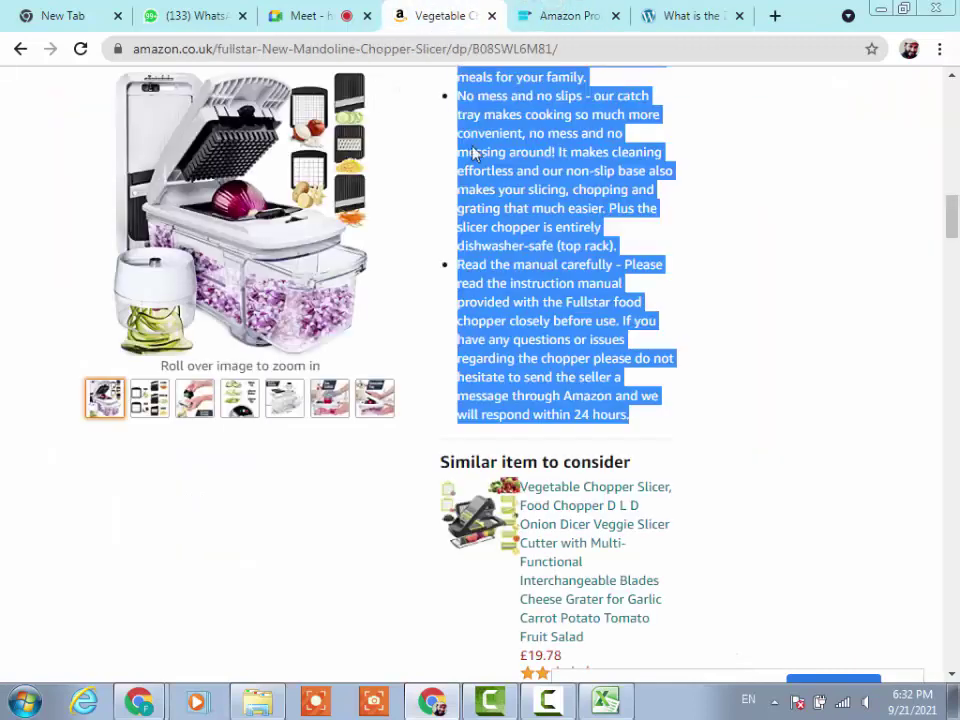
{"action": "left_click_drag", "start_coordinate": [456, 270], "coordinate": [651, 431]}
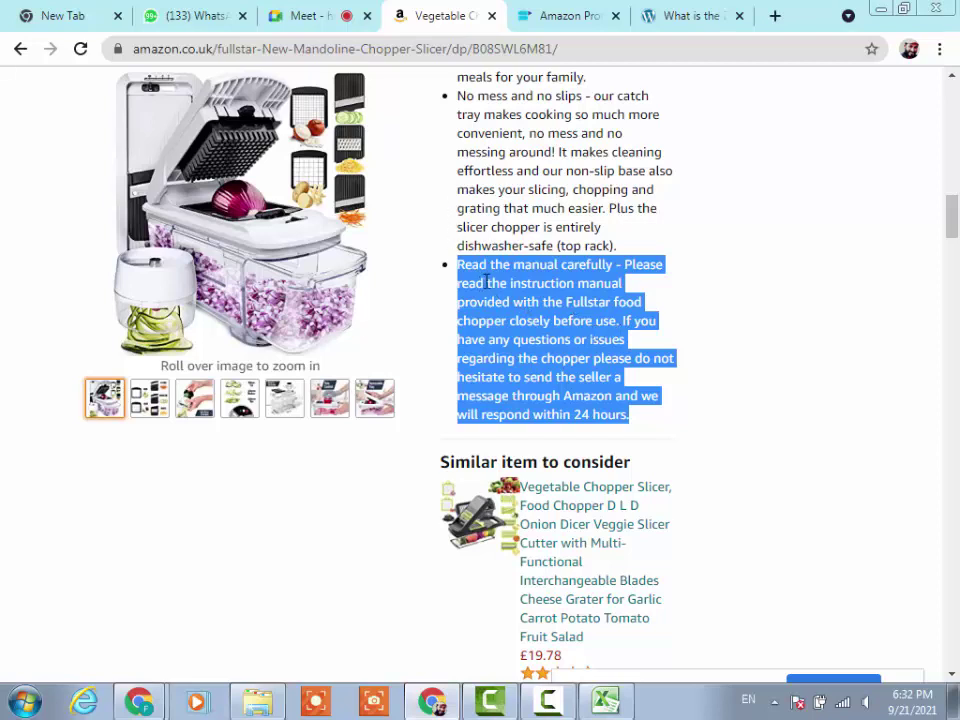
Look through the Amazon listing's product information, customer reviews and bullet points, and return to the template in Excel.
{"action": "scroll", "coordinate": [493, 282], "scroll_direction": "down", "scroll_amount": 2}
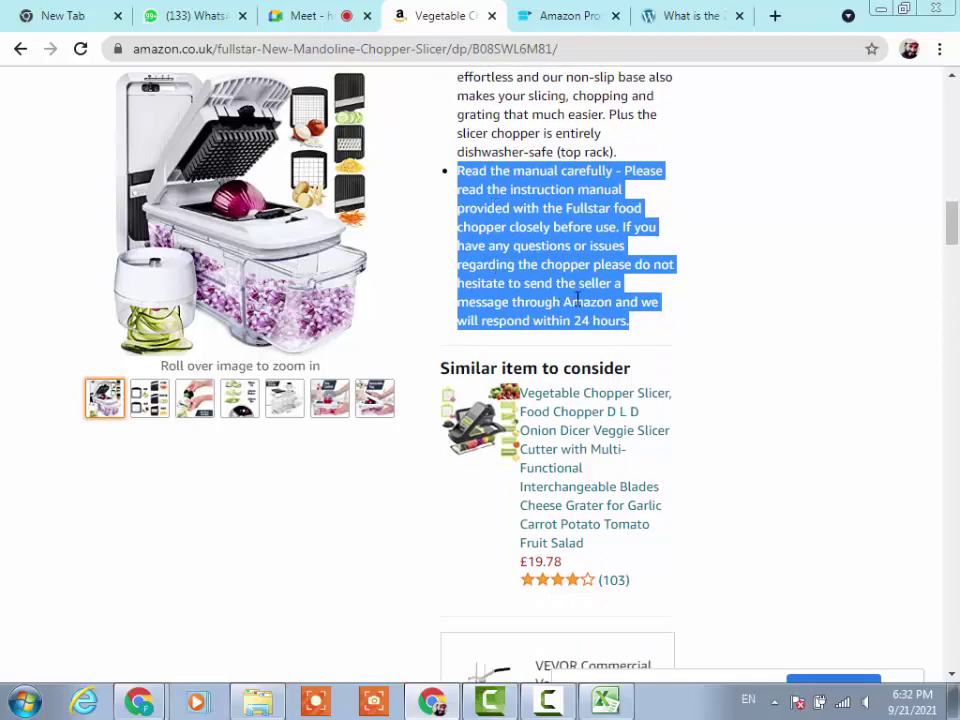
{"action": "scroll", "coordinate": [568, 302], "scroll_direction": "down", "scroll_amount": 4}
{"action": "scroll", "coordinate": [577, 298], "scroll_direction": "down", "scroll_amount": 15}
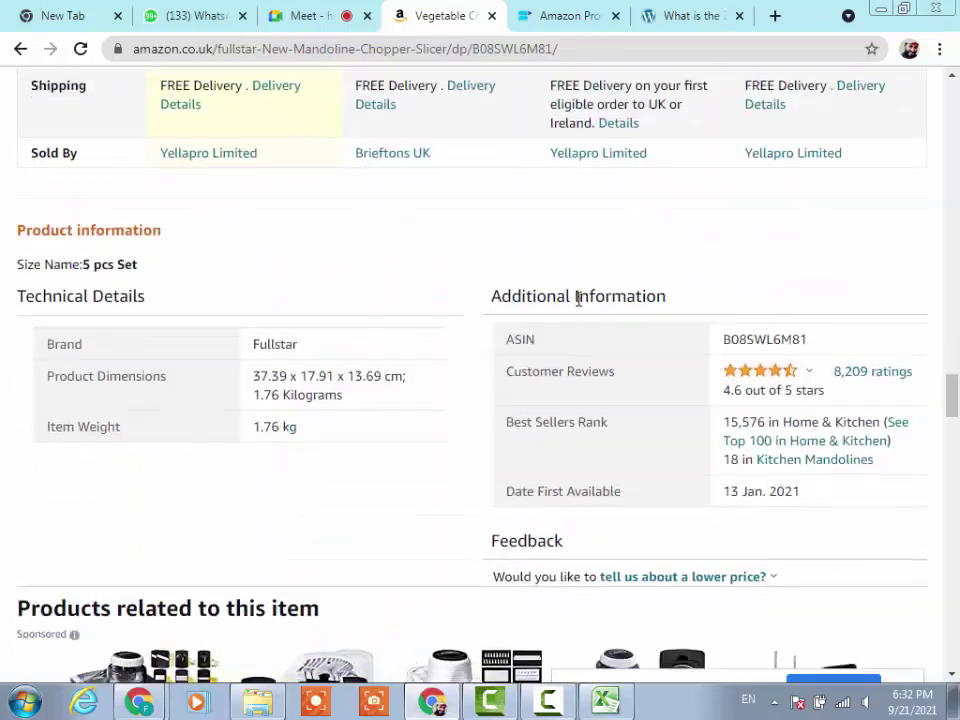
{"action": "scroll", "coordinate": [577, 305], "scroll_direction": "down", "scroll_amount": 20}
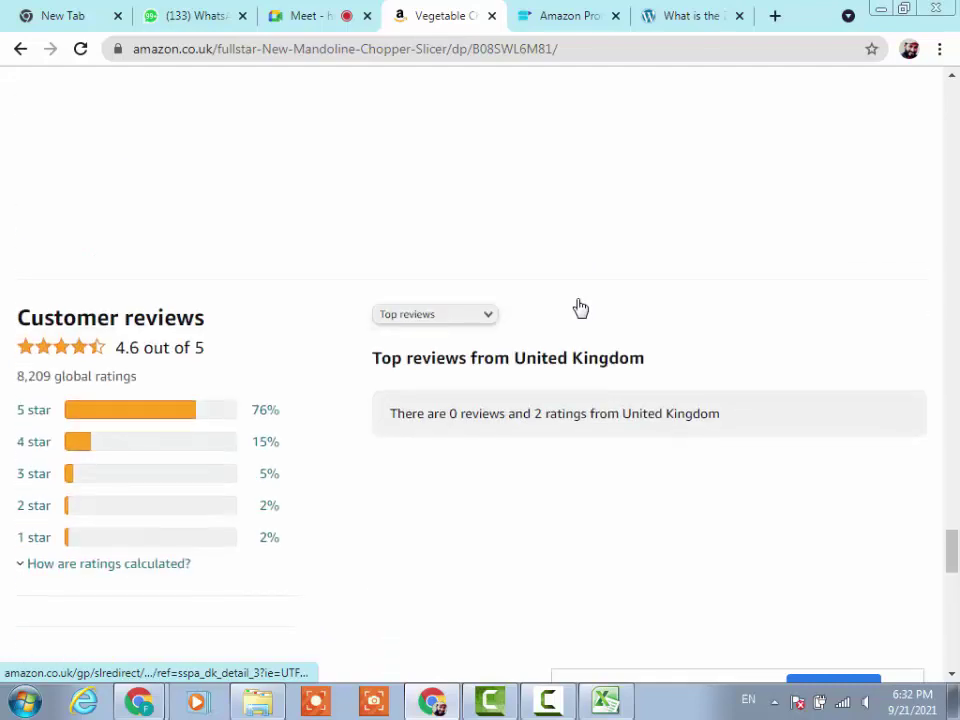
{"action": "scroll", "coordinate": [577, 307], "scroll_direction": "down", "scroll_amount": 3}
{"action": "scroll", "coordinate": [578, 305], "scroll_direction": "up", "scroll_amount": 15}
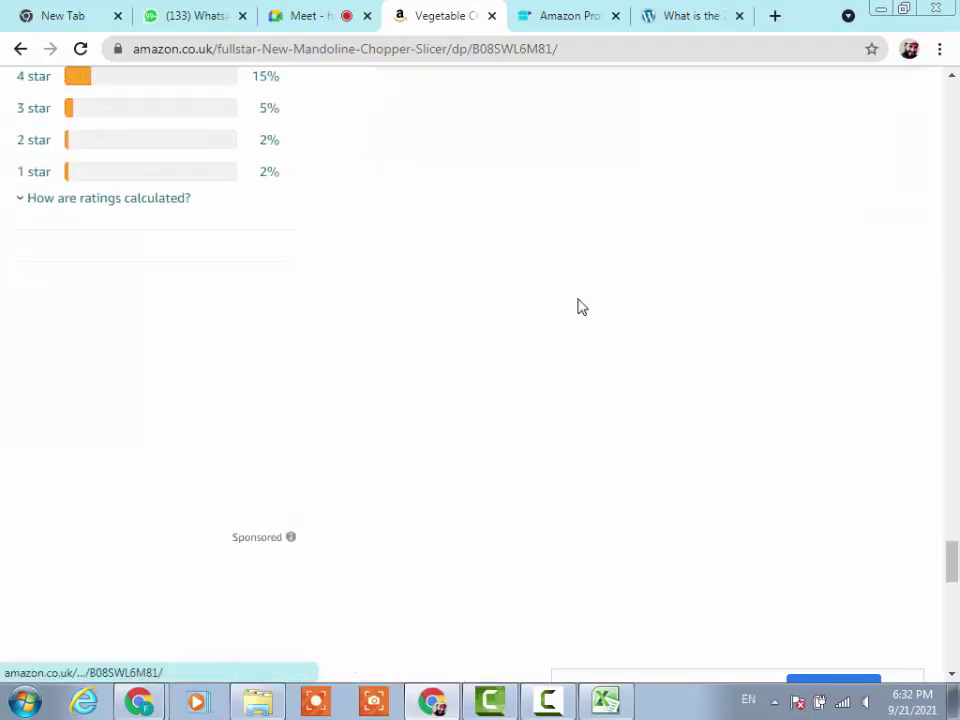
{"action": "scroll", "coordinate": [580, 305], "scroll_direction": "up", "scroll_amount": 20}
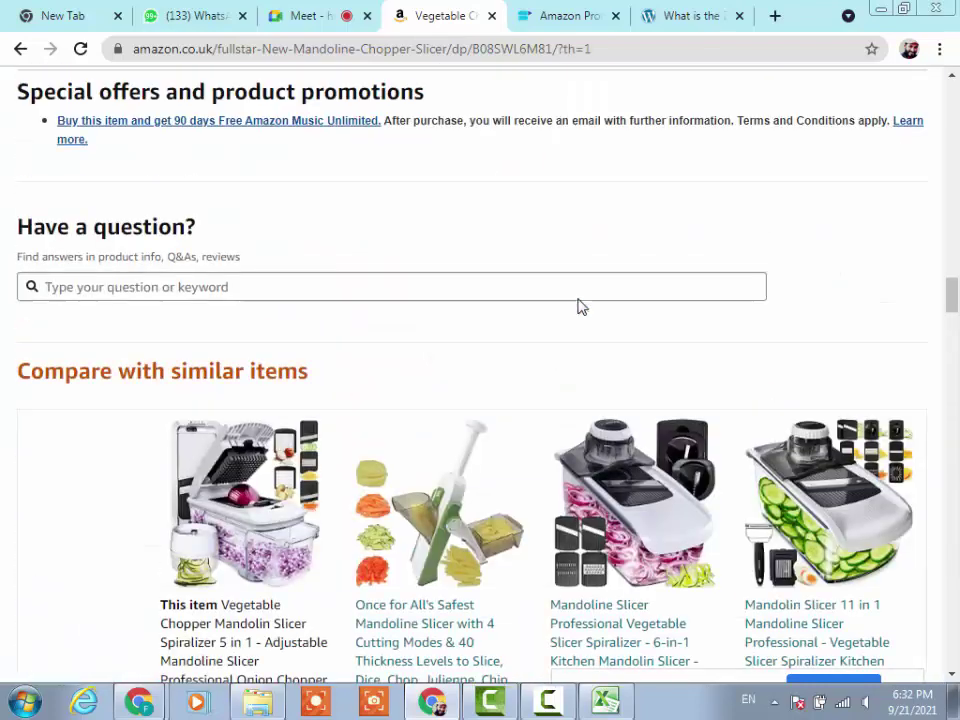
{"action": "scroll", "coordinate": [577, 307], "scroll_direction": "up", "scroll_amount": 15}
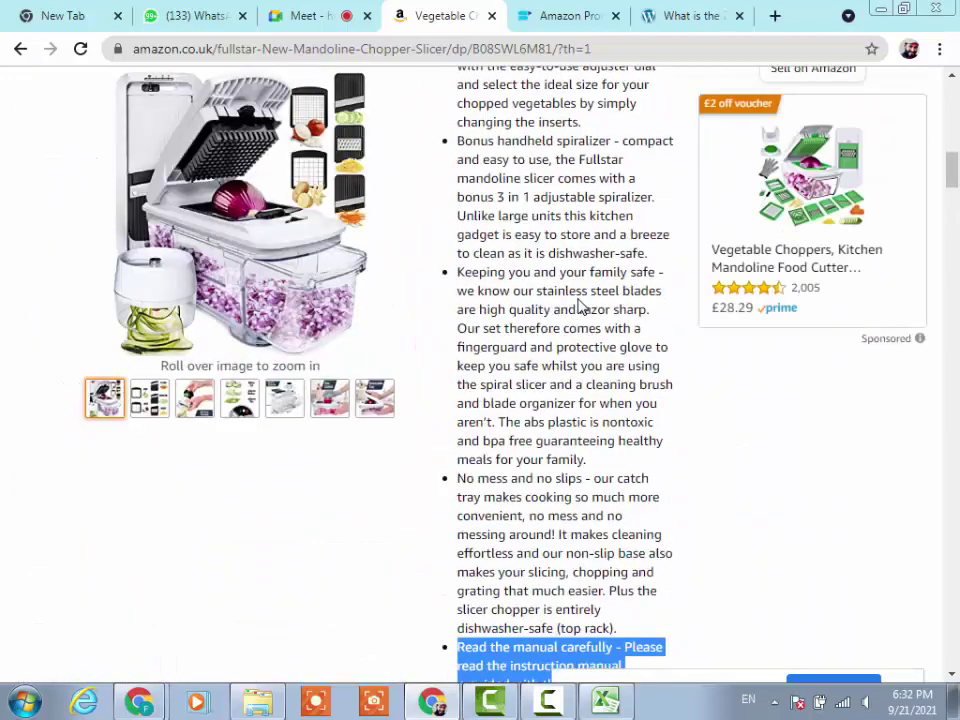
{"action": "scroll", "coordinate": [579, 305], "scroll_direction": "up", "scroll_amount": 1}
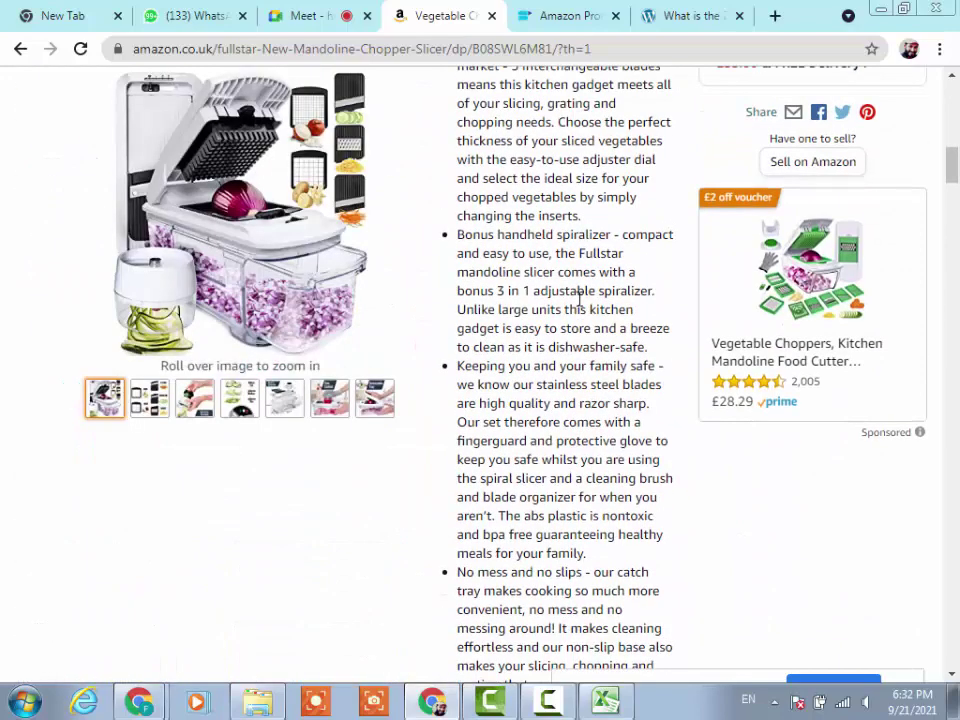
{"action": "scroll", "coordinate": [578, 291], "scroll_direction": "down", "scroll_amount": 1}
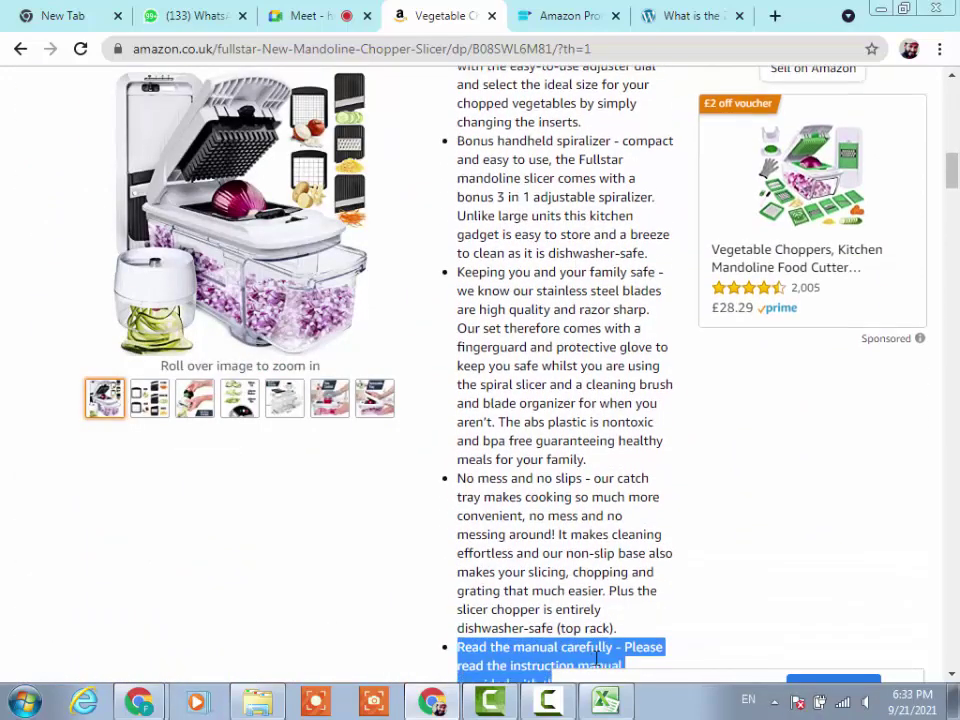
{"action": "left_click", "coordinate": [600, 706]}
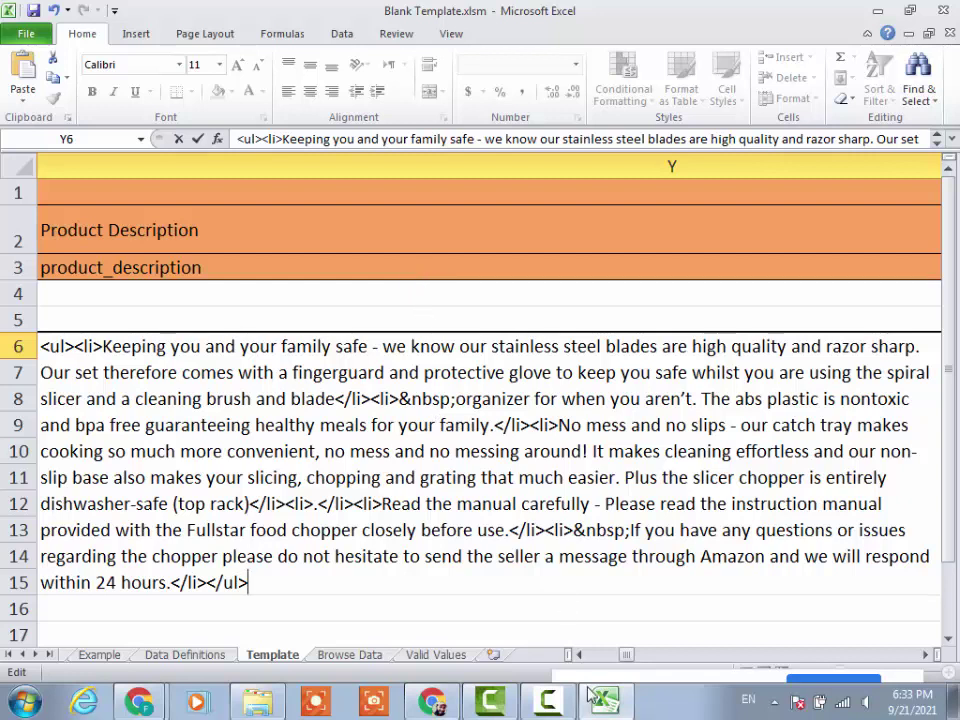
Switch to SellerApp in Chrome and compare the bulleted description in the editor with its generated HTML code.
{"action": "mouse_move", "coordinate": [597, 706]}
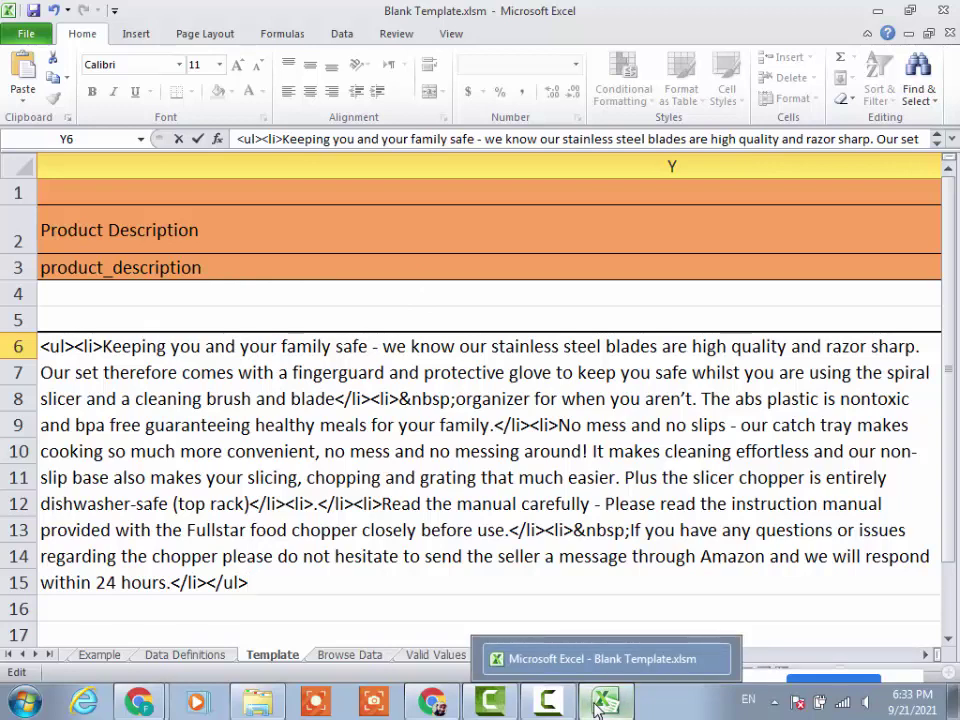
{"action": "left_click", "coordinate": [603, 703]}
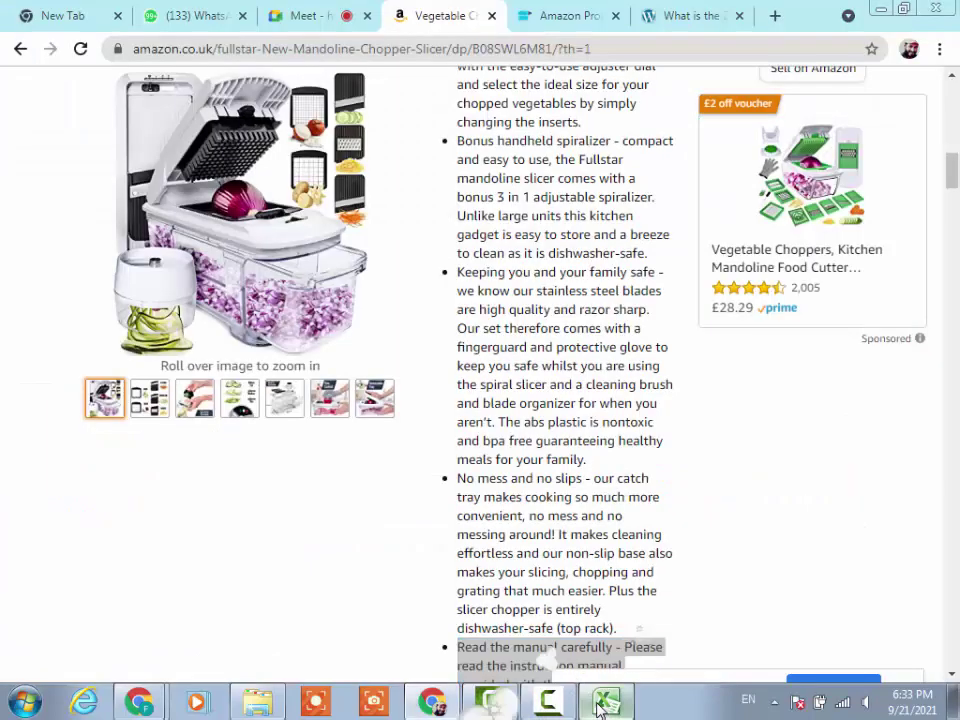
{"action": "left_click", "coordinate": [603, 703]}
{"action": "left_click", "coordinate": [432, 702]}
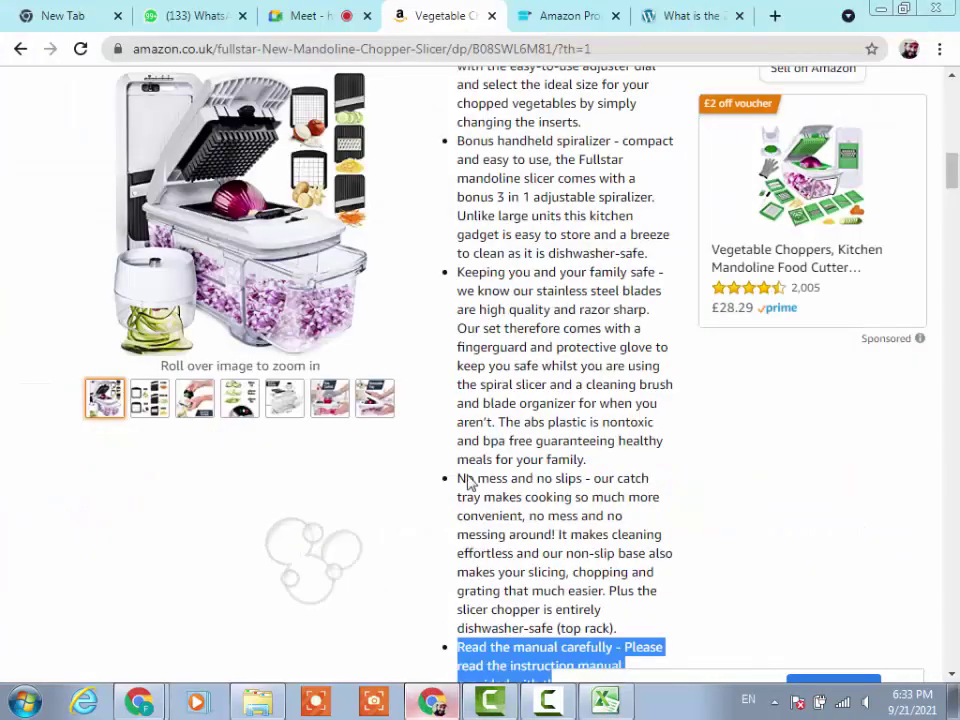
{"action": "left_click", "coordinate": [540, 15]}
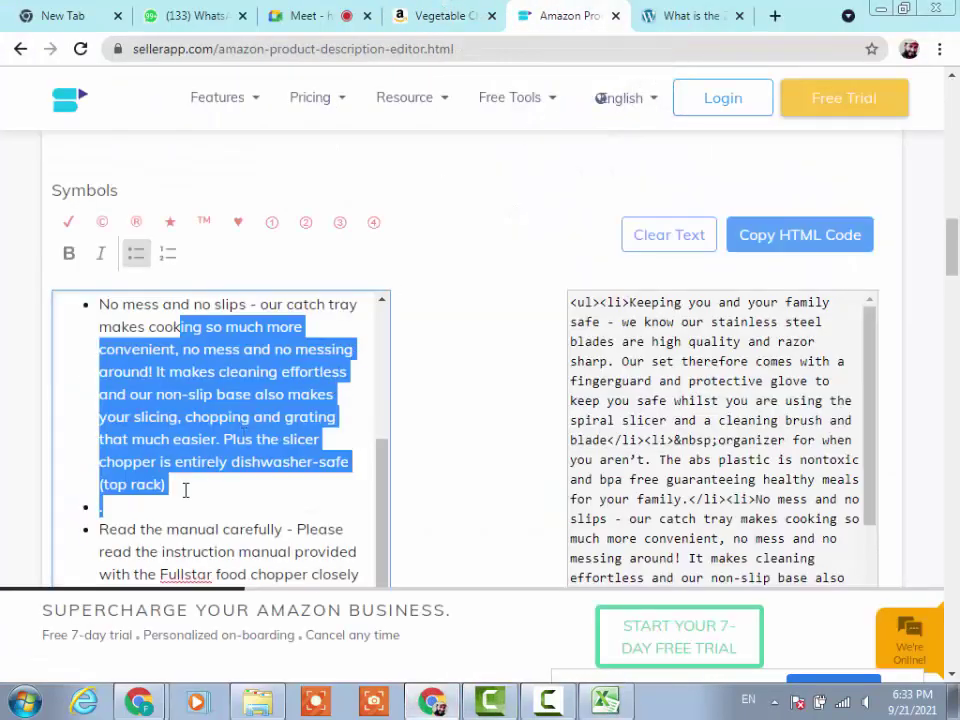
{"action": "left_click", "coordinate": [141, 509]}
{"action": "scroll", "coordinate": [139, 472], "scroll_direction": "up", "scroll_amount": 3}
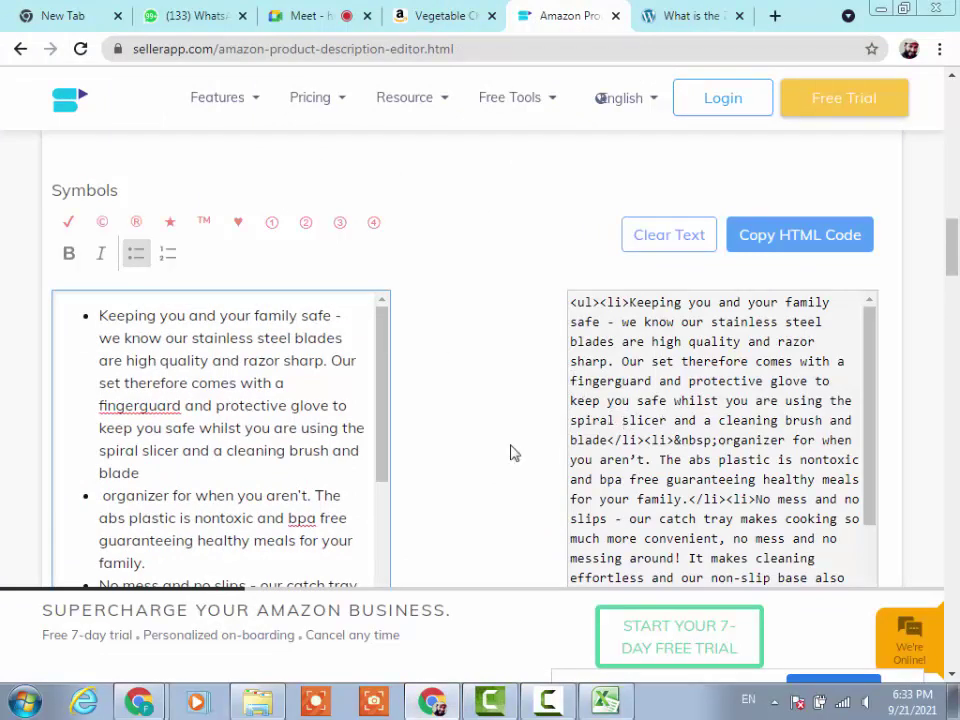
{"action": "scroll", "coordinate": [260, 404], "scroll_direction": "up", "scroll_amount": 2}
{"action": "scroll", "coordinate": [260, 404], "scroll_direction": "up", "scroll_amount": 4}
{"action": "scroll", "coordinate": [608, 298], "scroll_direction": "down", "scroll_amount": 6}
{"action": "left_click_drag", "start_coordinate": [615, 325], "coordinate": [643, 322]}
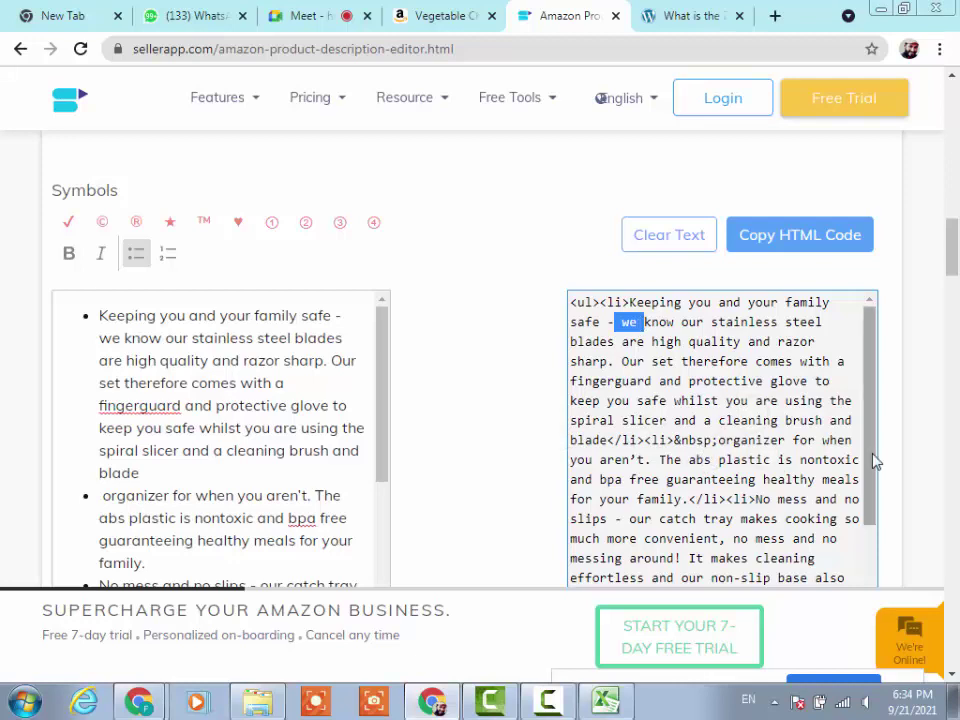
Start a new bullet after "Keeping you and your family safe" in the SellerApp editor and highlight the matching break tags in the HTML output.
{"action": "left_click", "coordinate": [336, 316]}
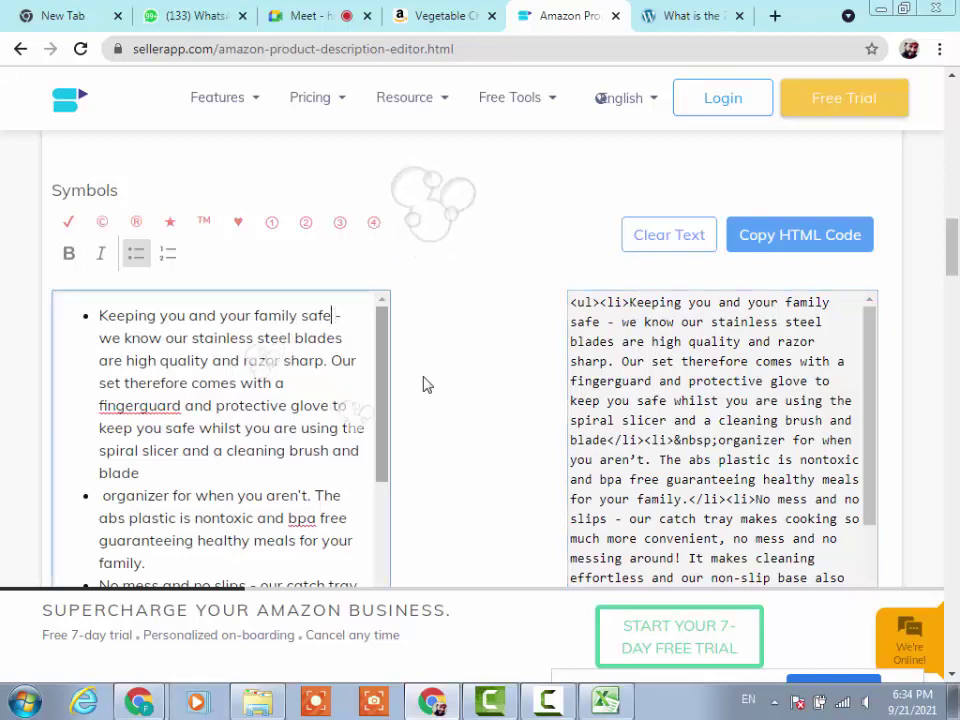
{"action": "key", "text": "Return"}
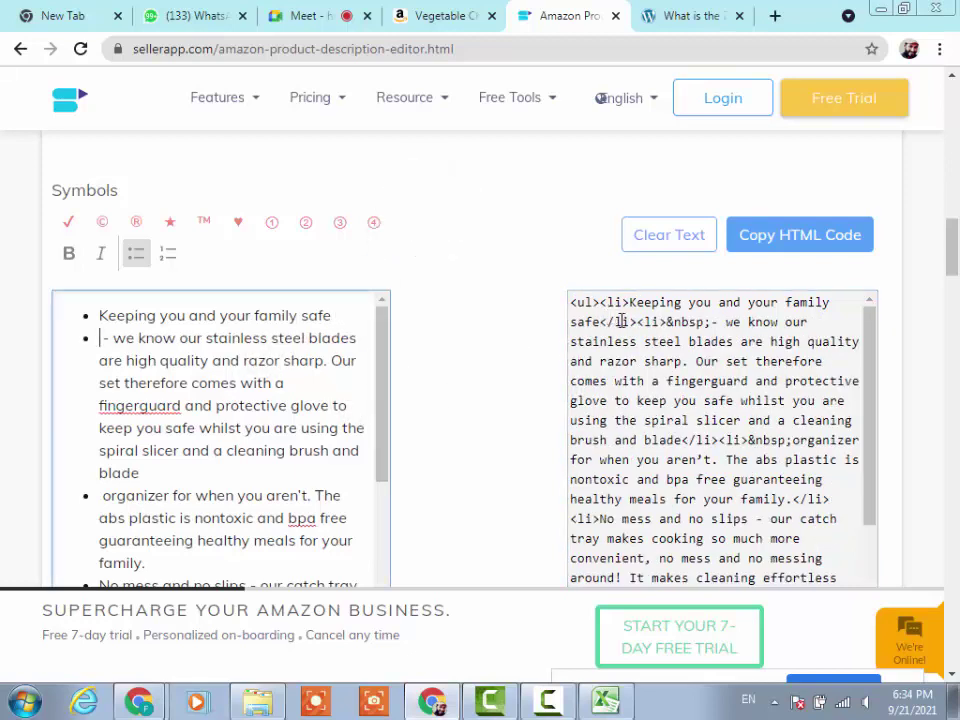
{"action": "left_click_drag", "start_coordinate": [711, 322], "coordinate": [601, 316]}
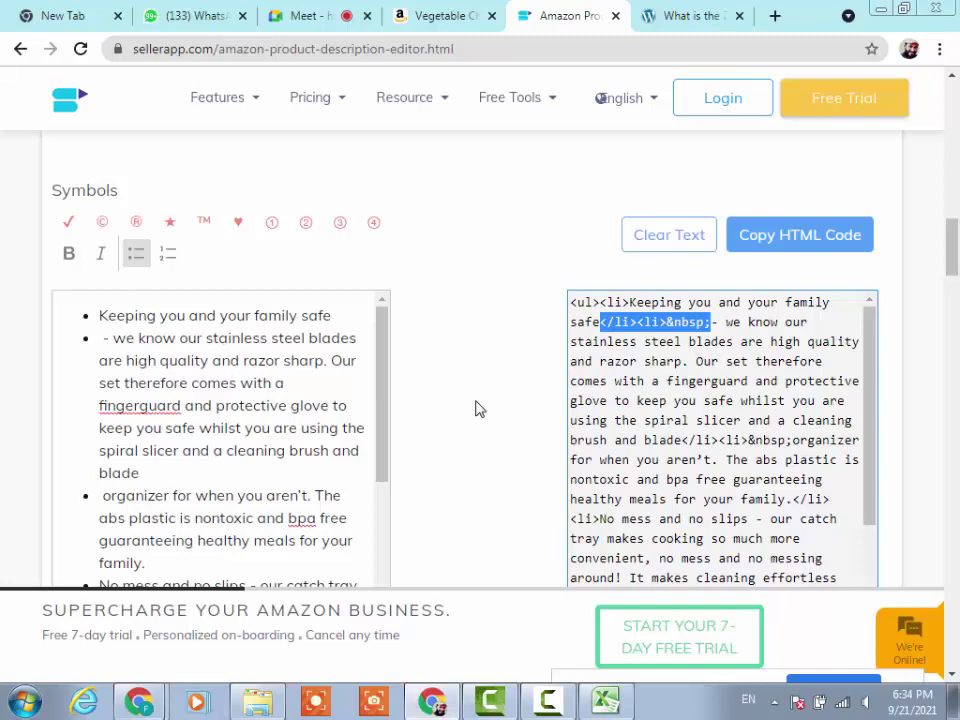
Go to the Amazon listing and look through its bullet points, related products and similar-item comparison down to the Product Description section.
{"action": "left_click", "coordinate": [450, 12]}
{"action": "scroll", "coordinate": [595, 525], "scroll_direction": "down", "scroll_amount": 4}
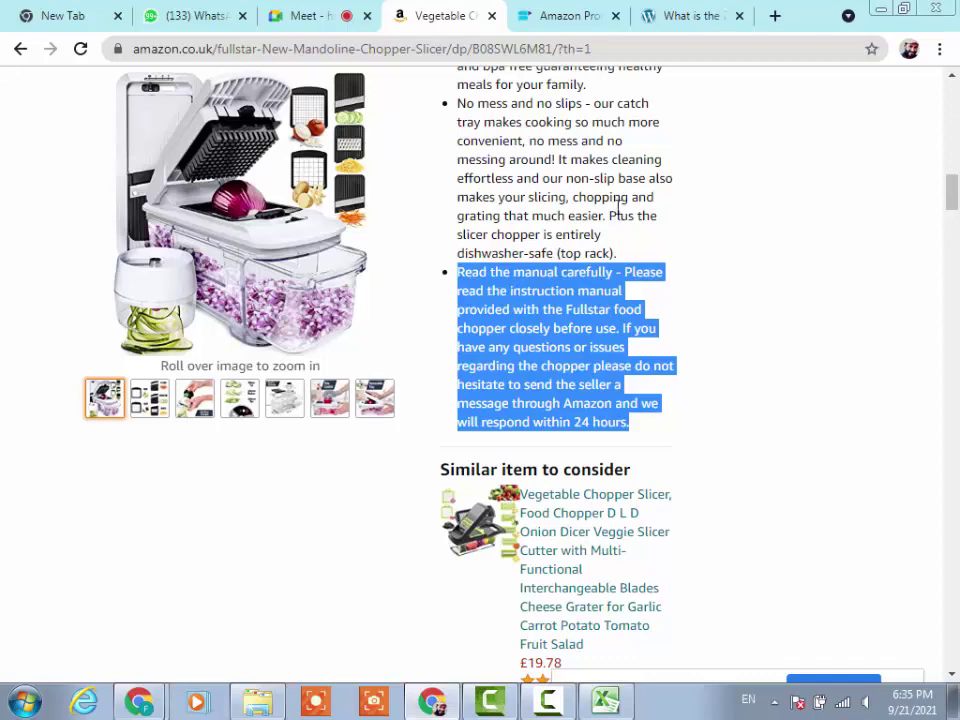
{"action": "scroll", "coordinate": [617, 208], "scroll_direction": "down", "scroll_amount": 5}
{"action": "scroll", "coordinate": [627, 247], "scroll_direction": "down", "scroll_amount": 5}
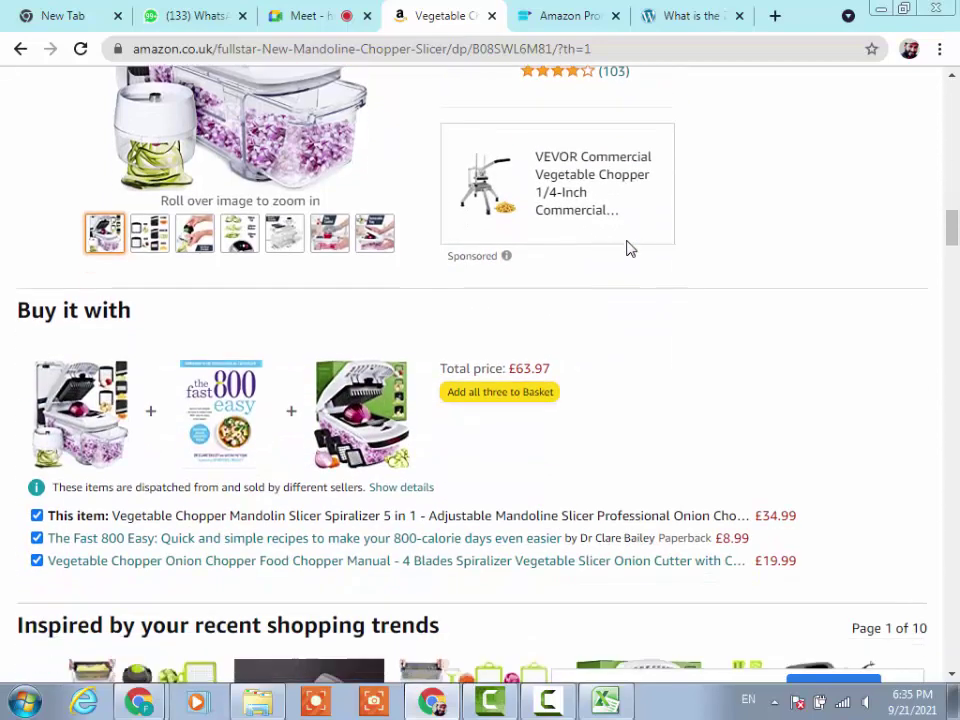
{"action": "scroll", "coordinate": [628, 247], "scroll_direction": "down", "scroll_amount": 4}
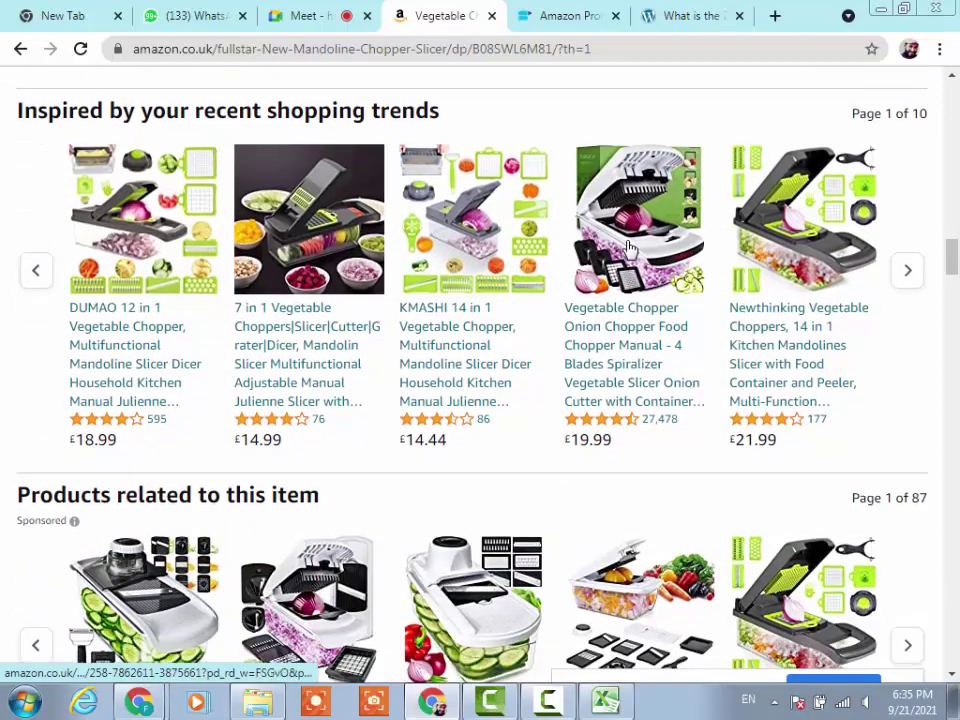
{"action": "scroll", "coordinate": [628, 247], "scroll_direction": "down", "scroll_amount": 7}
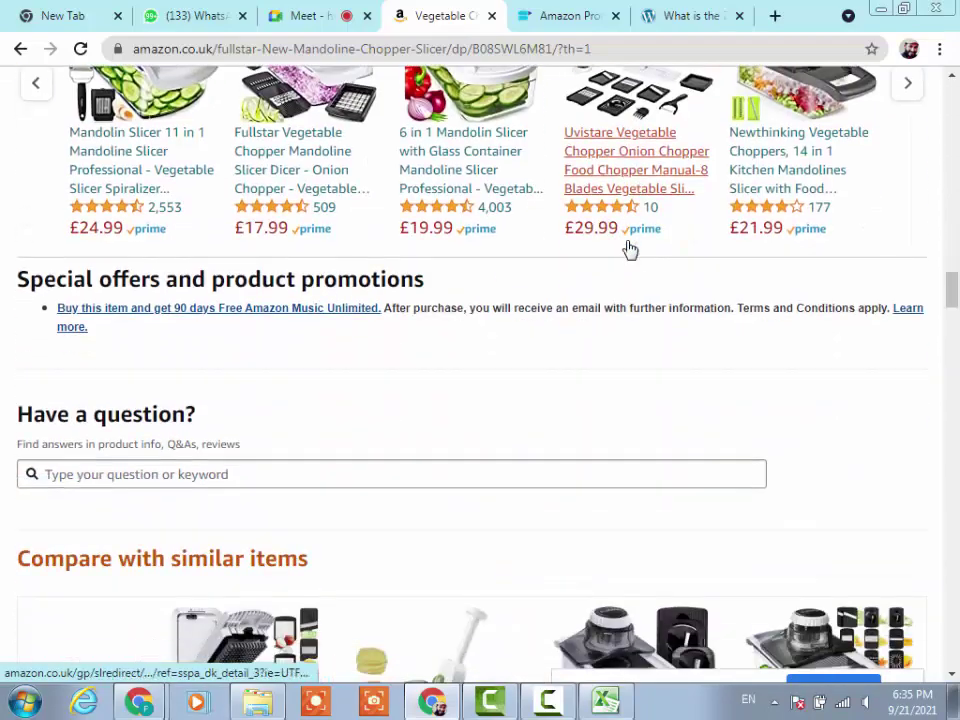
{"action": "scroll", "coordinate": [628, 247], "scroll_direction": "down", "scroll_amount": 2}
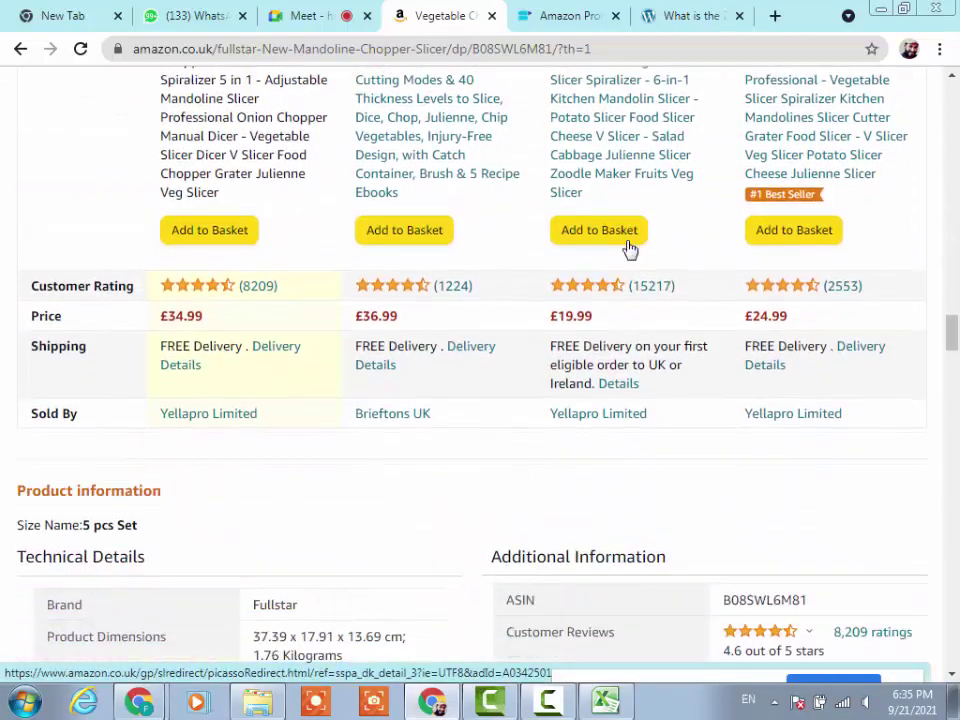
{"action": "scroll", "coordinate": [628, 247], "scroll_direction": "up", "scroll_amount": 2}
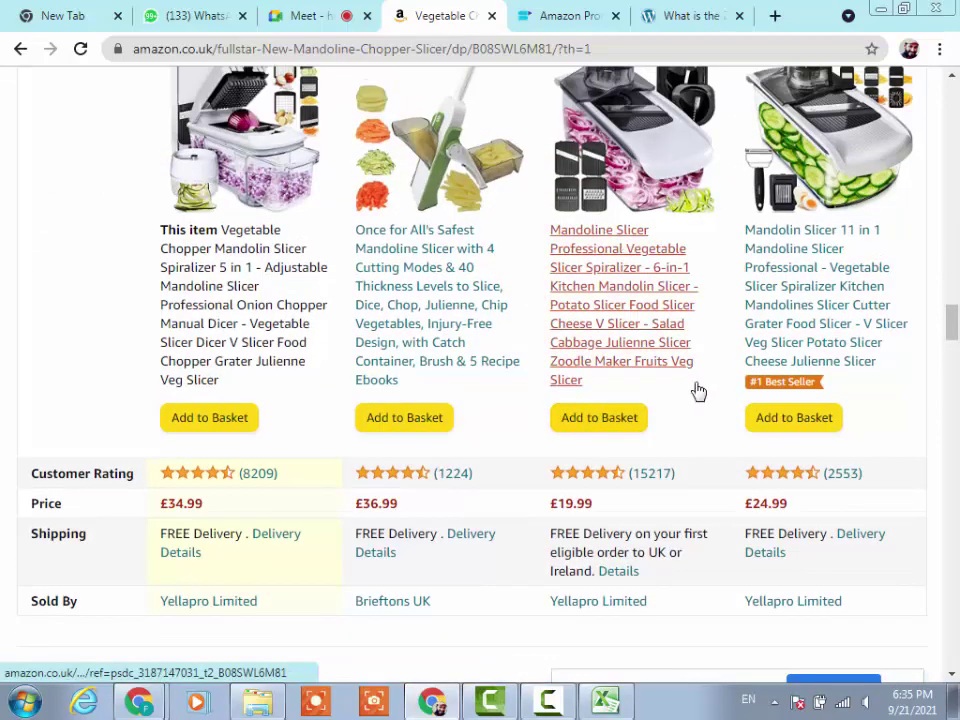
{"action": "scroll", "coordinate": [690, 390], "scroll_direction": "down", "scroll_amount": 4}
{"action": "scroll", "coordinate": [678, 363], "scroll_direction": "down", "scroll_amount": 7}
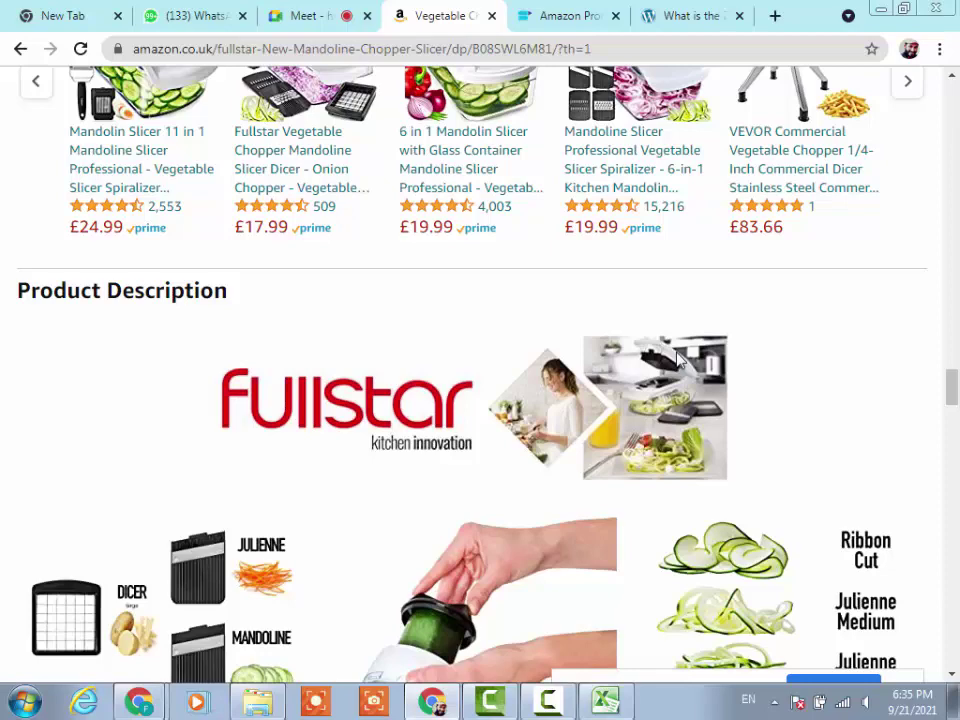
Examine the images and text blocks in the Amazon listing's Product Description section.
{"action": "scroll", "coordinate": [677, 360], "scroll_direction": "down", "scroll_amount": 5}
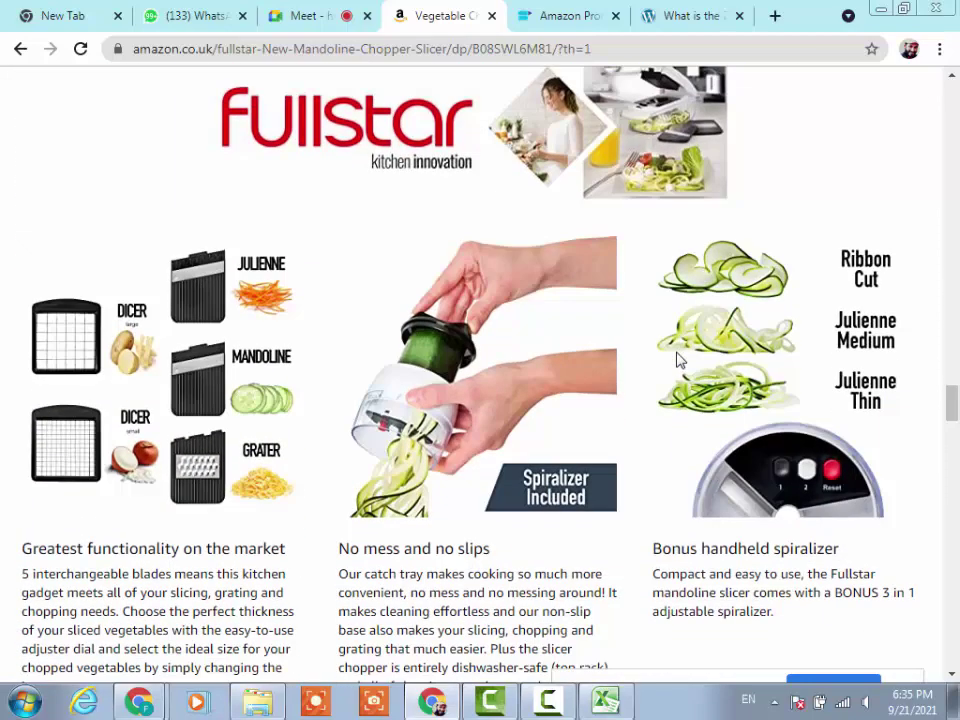
{"action": "scroll", "coordinate": [677, 360], "scroll_direction": "down", "scroll_amount": 3}
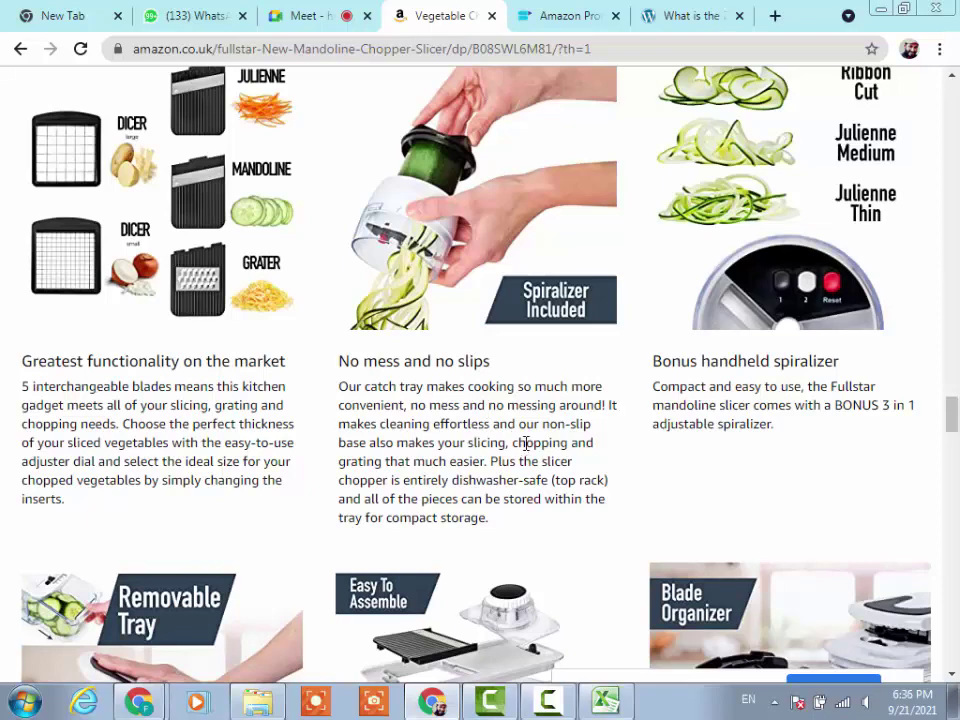
{"action": "scroll", "coordinate": [524, 445], "scroll_direction": "down", "scroll_amount": 3}
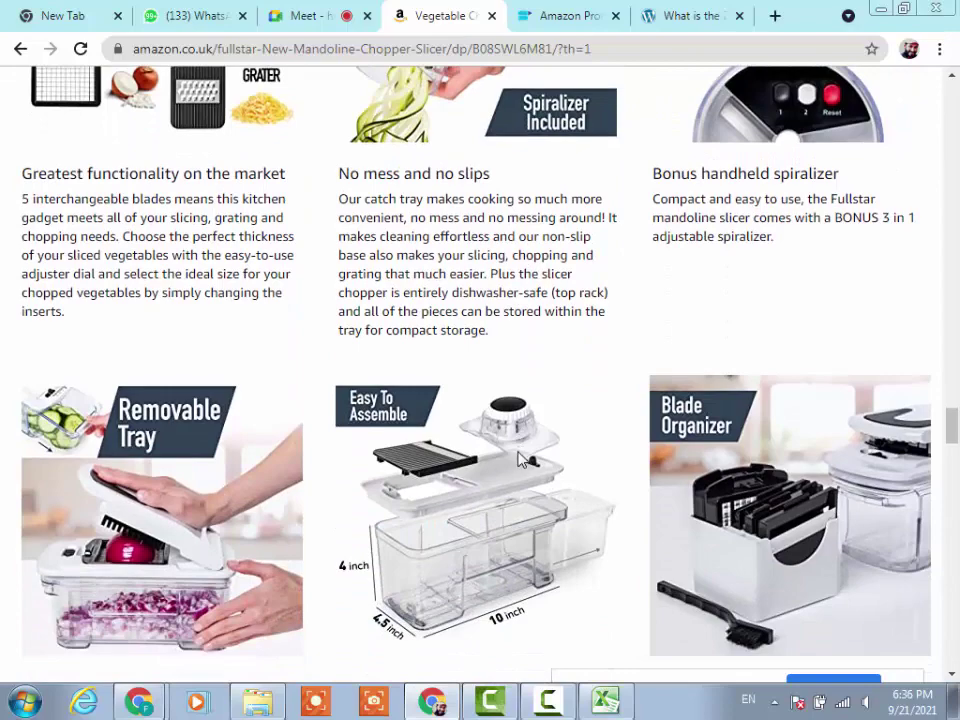
{"action": "scroll", "coordinate": [538, 428], "scroll_direction": "down", "scroll_amount": 5}
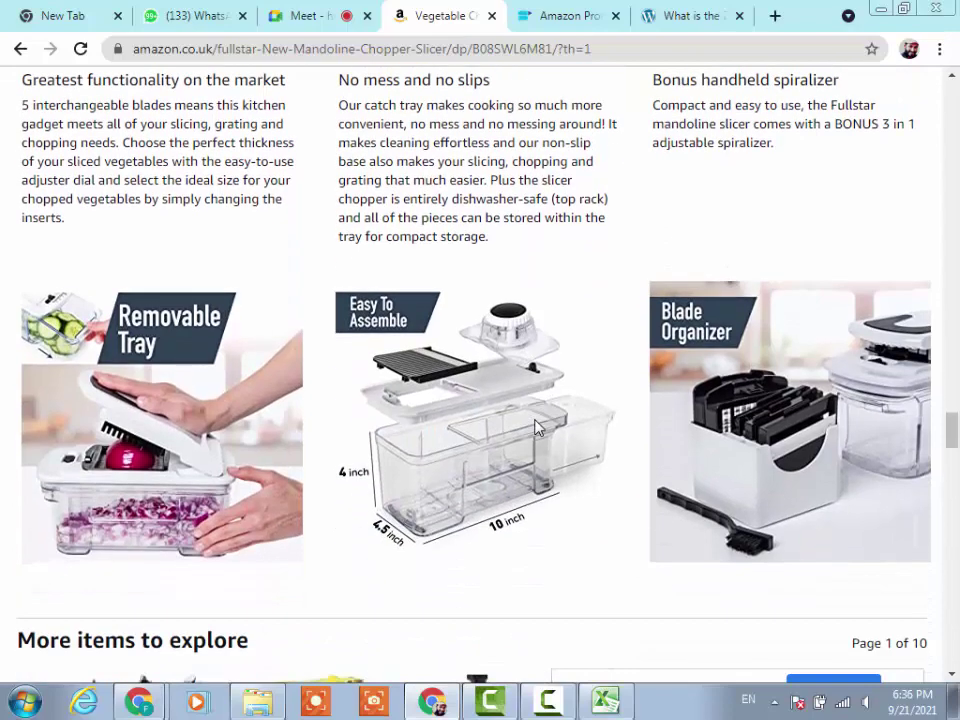
{"action": "scroll", "coordinate": [538, 428], "scroll_direction": "up", "scroll_amount": 3}
{"action": "scroll", "coordinate": [538, 428], "scroll_direction": "up", "scroll_amount": 3}
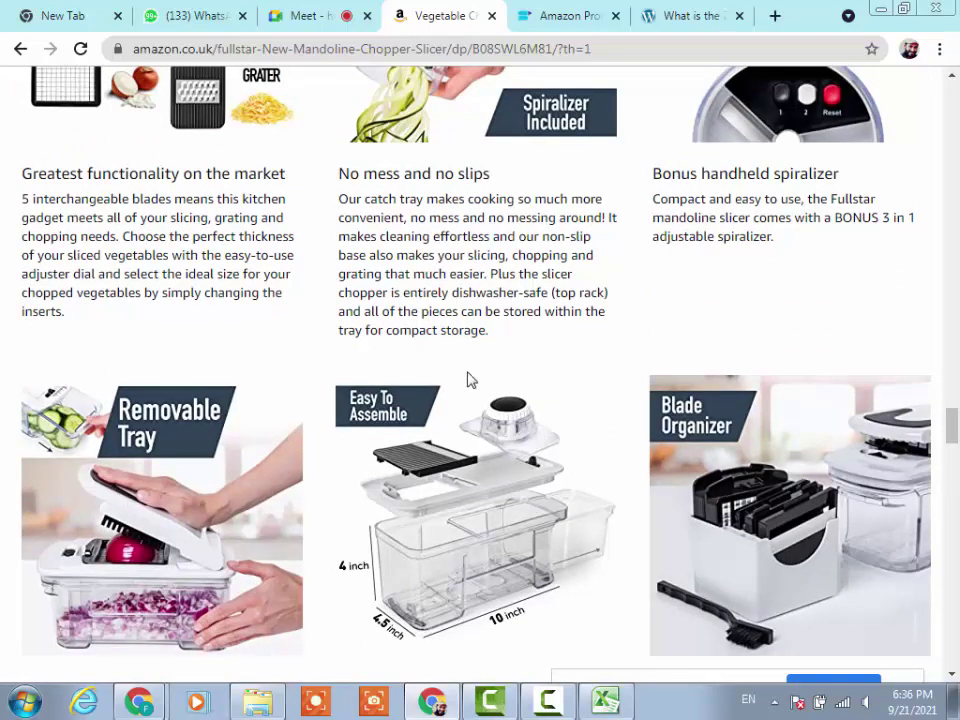
Return to the Excel template, commit the Product Description entry in Y6 and clear the bullet_point4 cell AG6.
{"action": "left_click", "coordinate": [602, 699]}
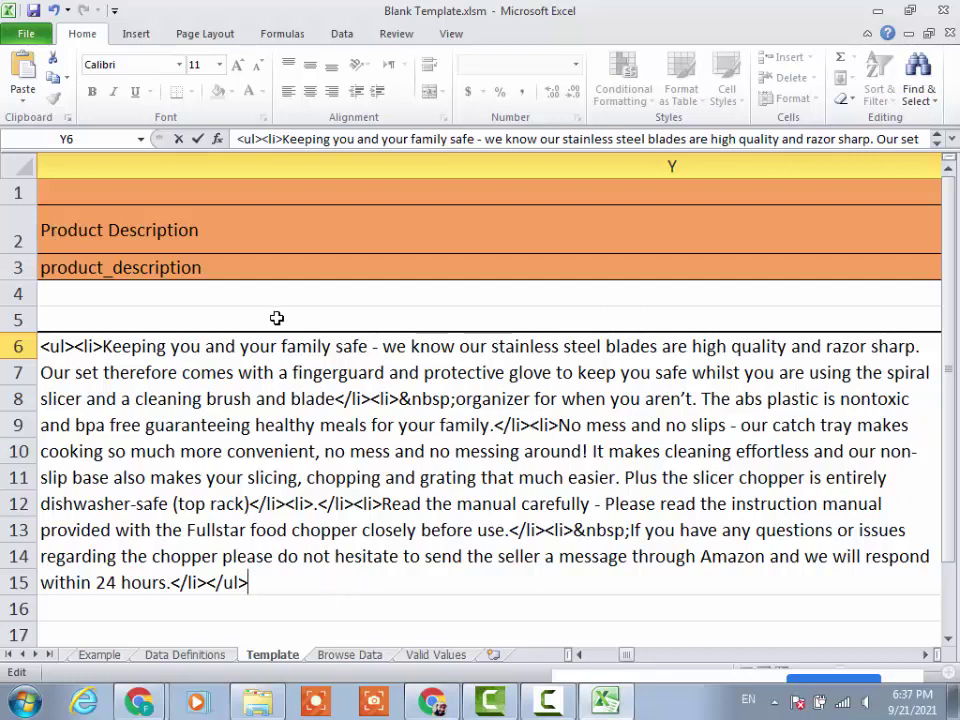
{"action": "left_click", "coordinate": [450, 609]}
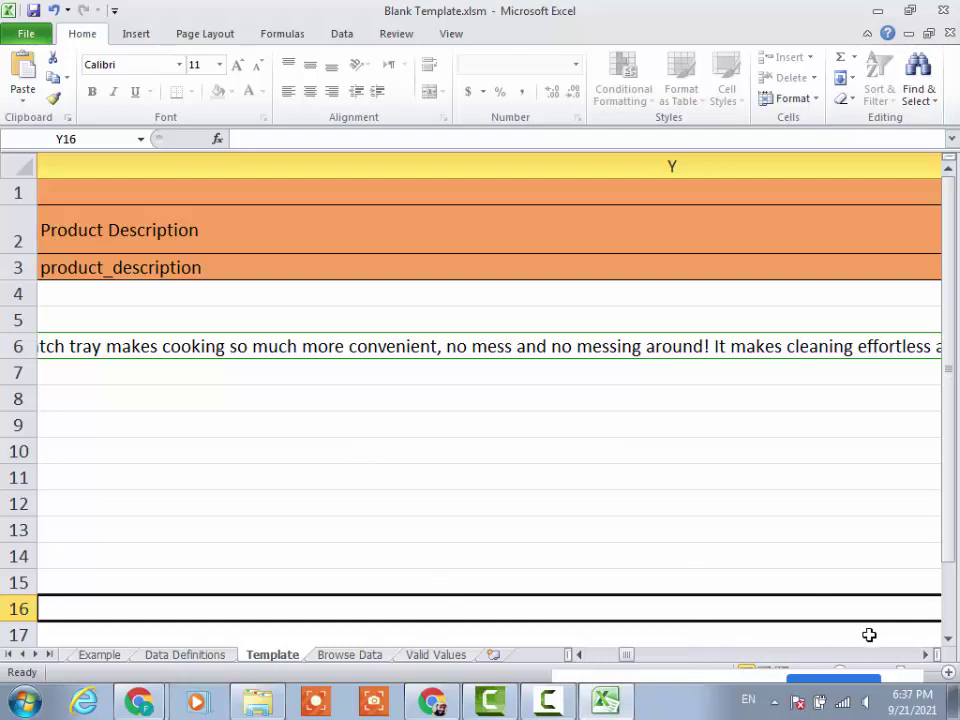
{"action": "left_click", "coordinate": [925, 657]}
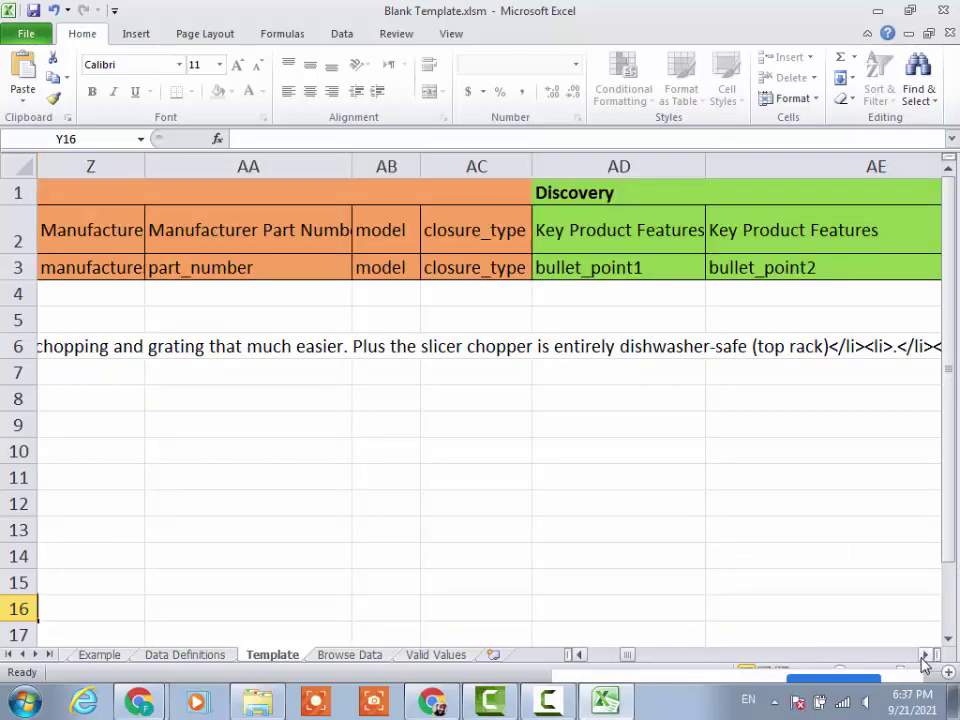
{"action": "left_click", "coordinate": [925, 657]}
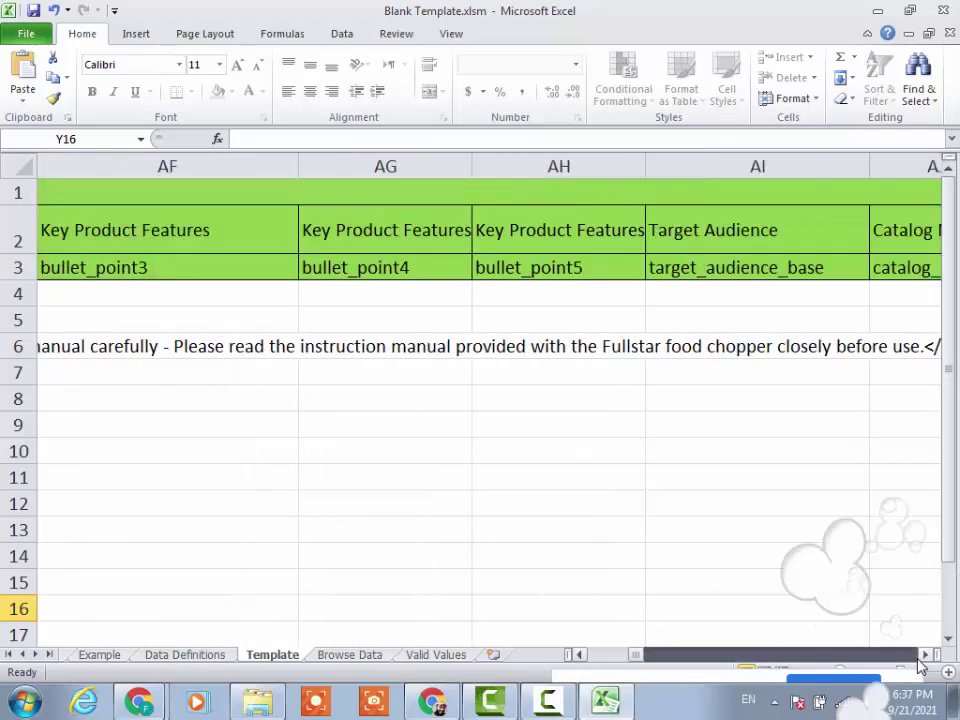
{"action": "left_click", "coordinate": [435, 347]}
{"action": "key", "text": "BackSpace"}
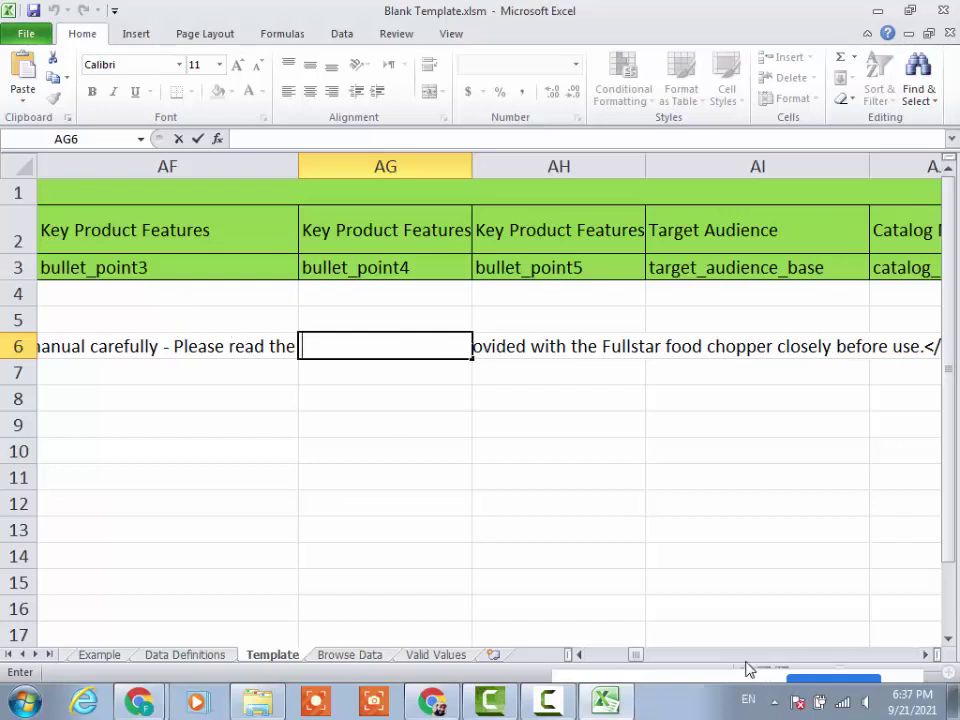
Review the template's Discovery columns for Key Product Features, Target Audience and Catalog Number.
{"action": "left_click", "coordinate": [578, 654]}
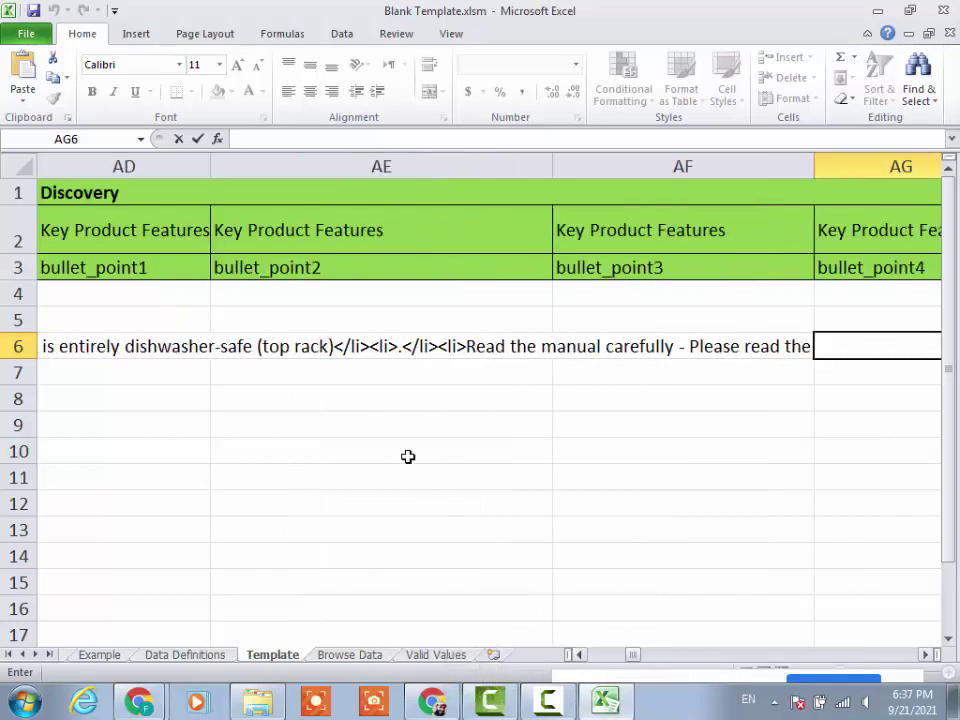
{"action": "left_click", "coordinate": [925, 655]}
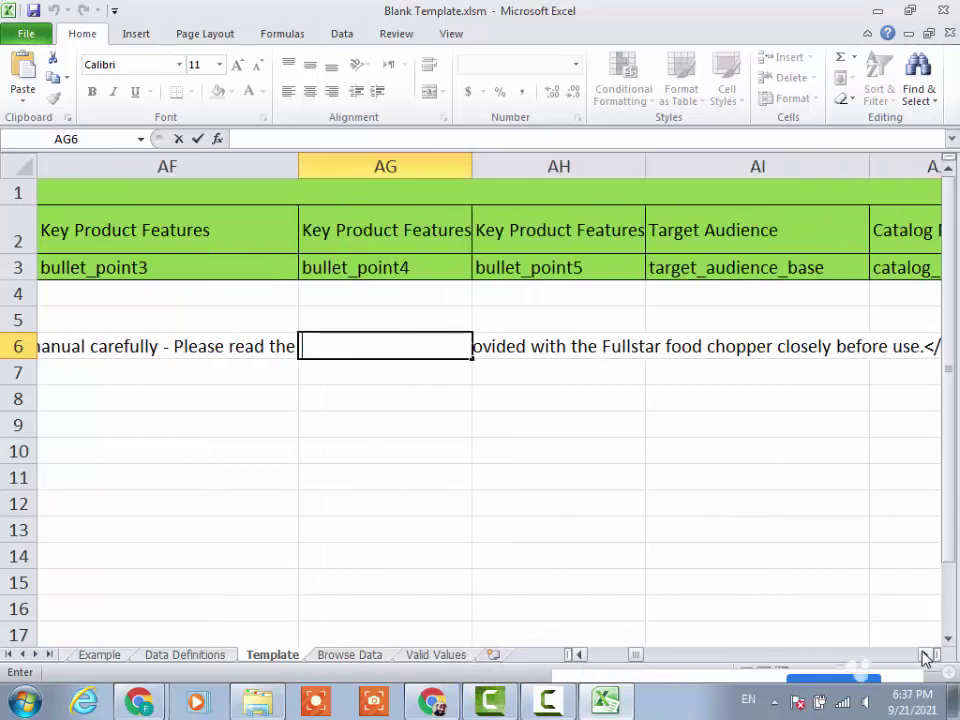
{"action": "left_click", "coordinate": [925, 655]}
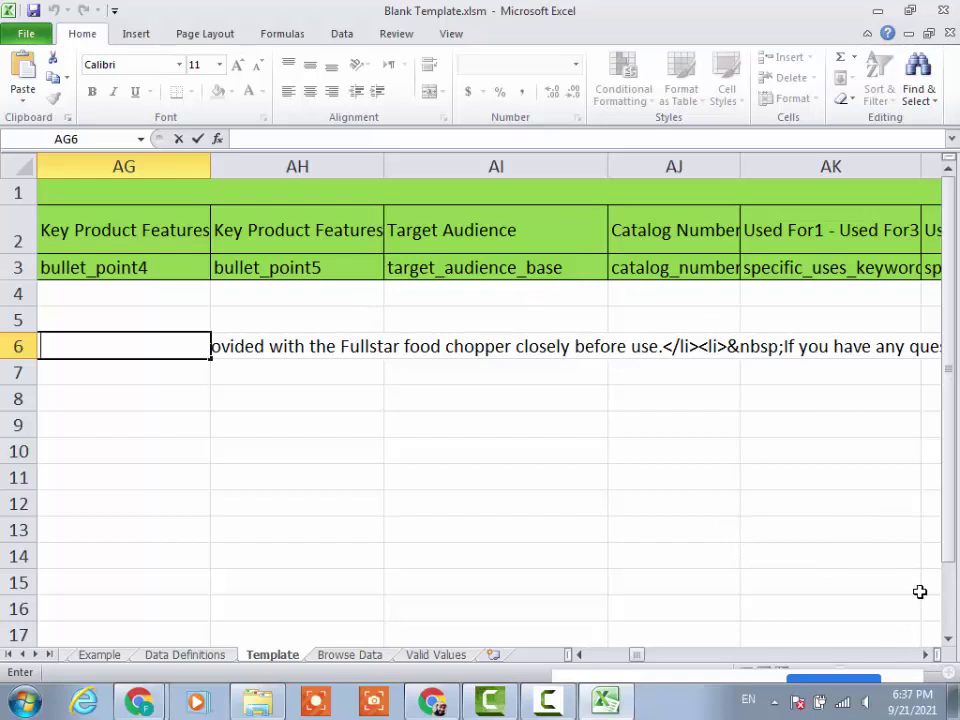
{"action": "left_click", "coordinate": [925, 655]}
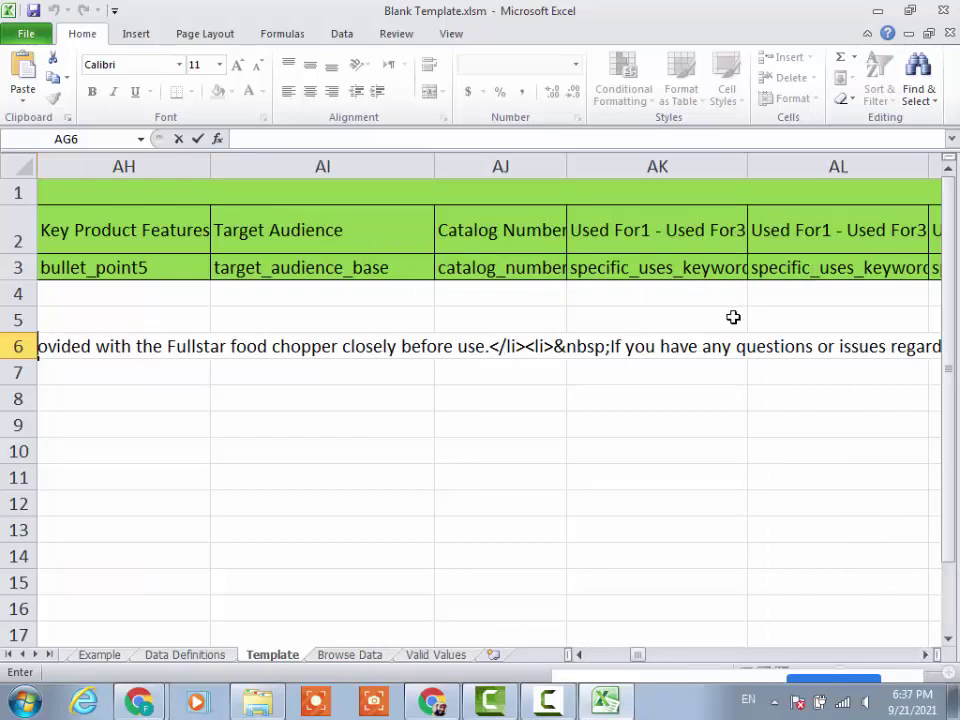
{"action": "left_click", "coordinate": [926, 655]}
{"action": "left_click", "coordinate": [926, 655]}
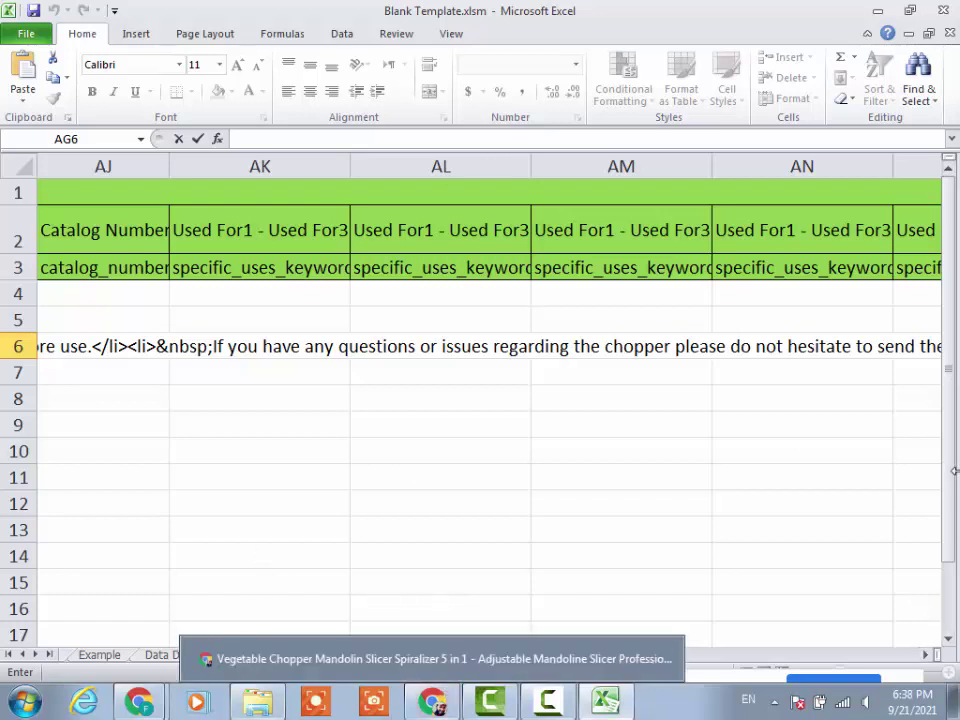
Look through the template's Used For, Target Audience, Other Attribute and Subject Matter columns.
{"action": "left_click", "coordinate": [929, 654]}
{"action": "left_click", "coordinate": [929, 654]}
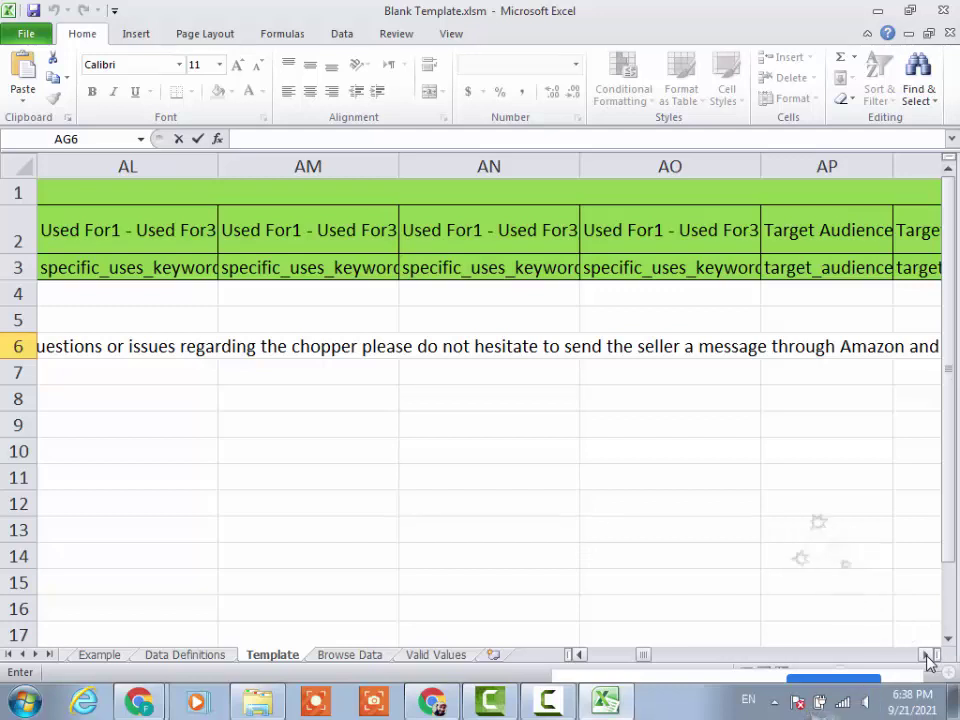
{"action": "left_click", "coordinate": [929, 654]}
{"action": "left_click", "coordinate": [929, 654]}
{"action": "left_click", "coordinate": [929, 654]}
{"action": "left_click", "coordinate": [929, 654]}
{"action": "left_click", "coordinate": [929, 654]}
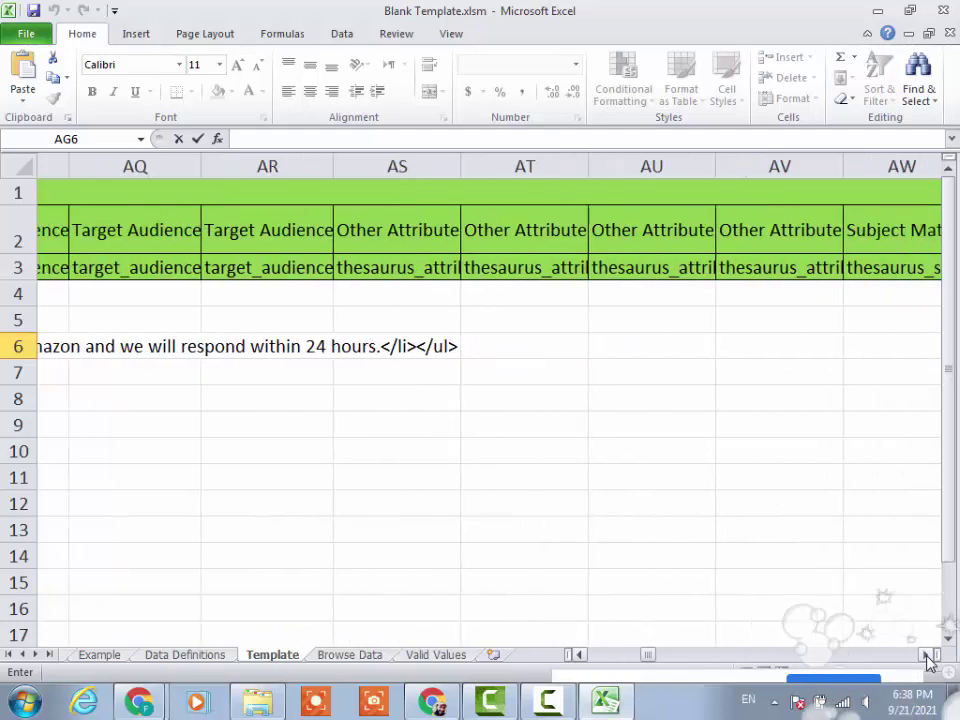
{"action": "left_click", "coordinate": [929, 654]}
{"action": "left_click", "coordinate": [929, 654]}
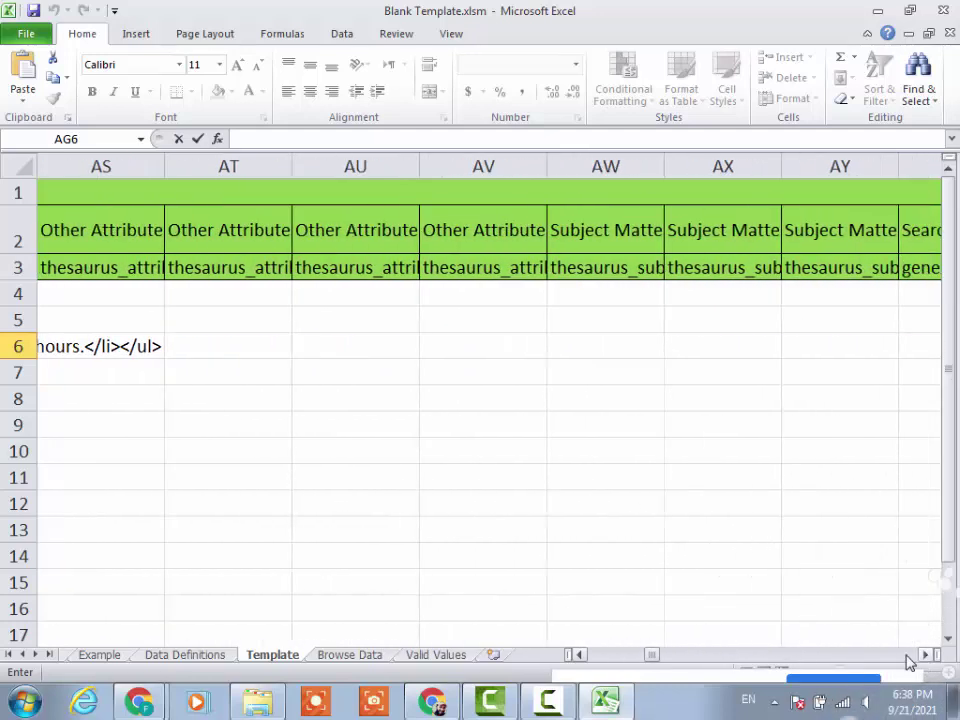
{"action": "left_click", "coordinate": [578, 654]}
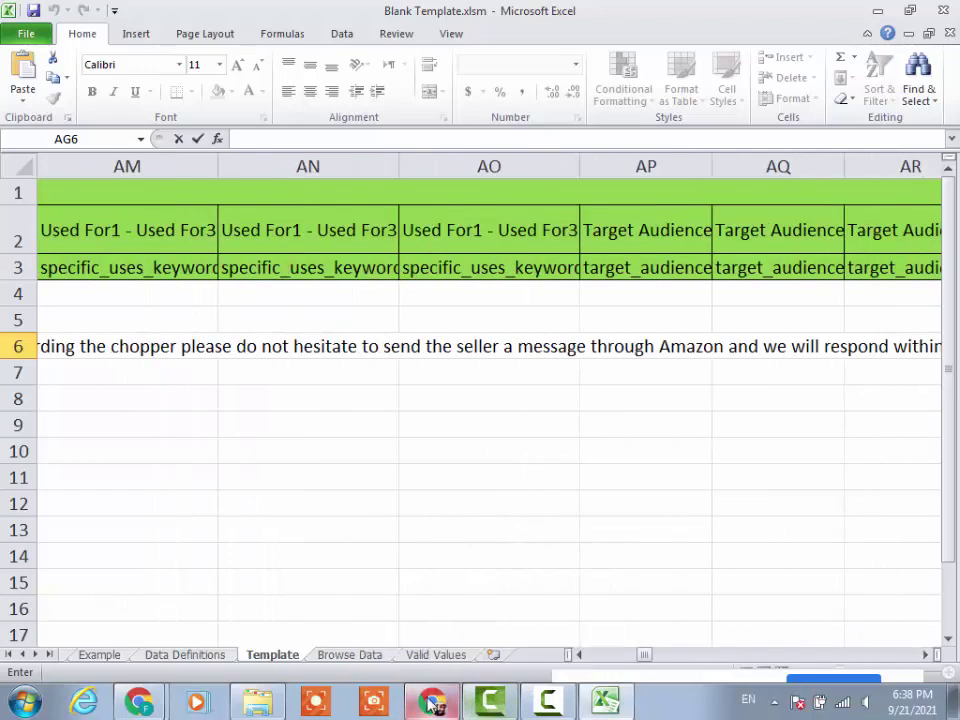
Switch to the Amazon listing in Chrome and go back up to its product title, price and main images.
{"action": "left_click", "coordinate": [430, 703]}
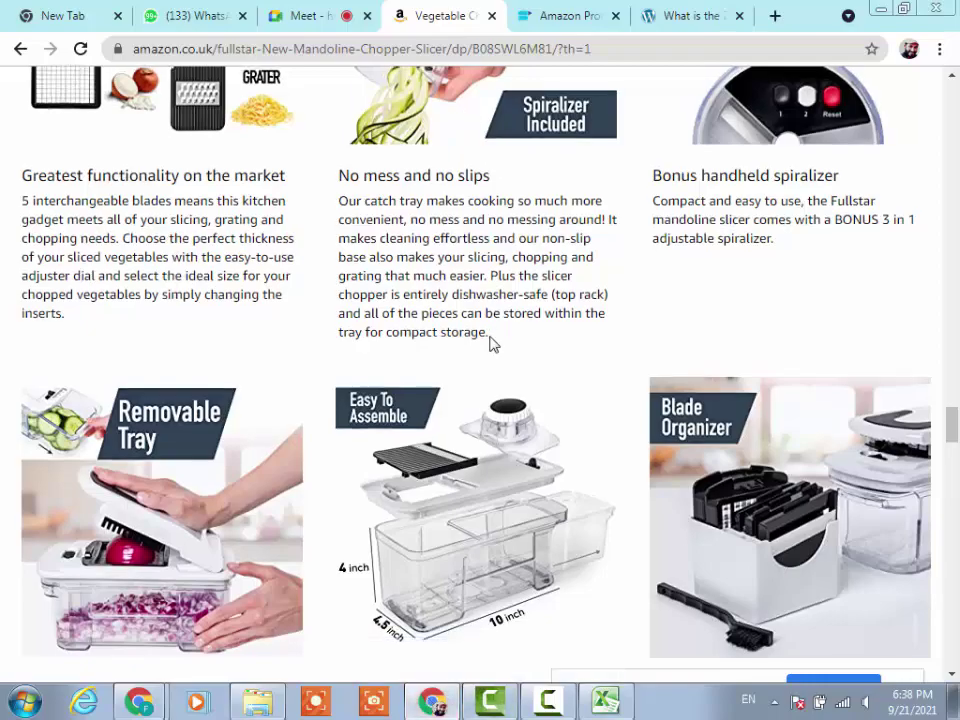
{"action": "scroll", "coordinate": [491, 343], "scroll_direction": "up", "scroll_amount": 10}
{"action": "scroll", "coordinate": [491, 343], "scroll_direction": "up", "scroll_amount": 20}
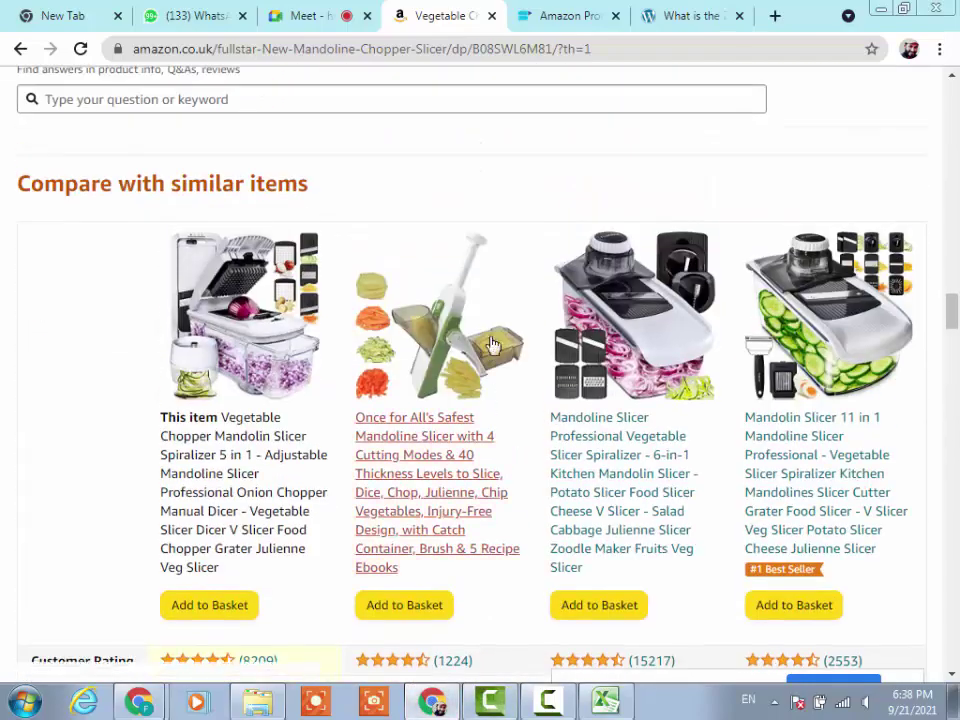
{"action": "scroll", "coordinate": [491, 343], "scroll_direction": "up", "scroll_amount": 15}
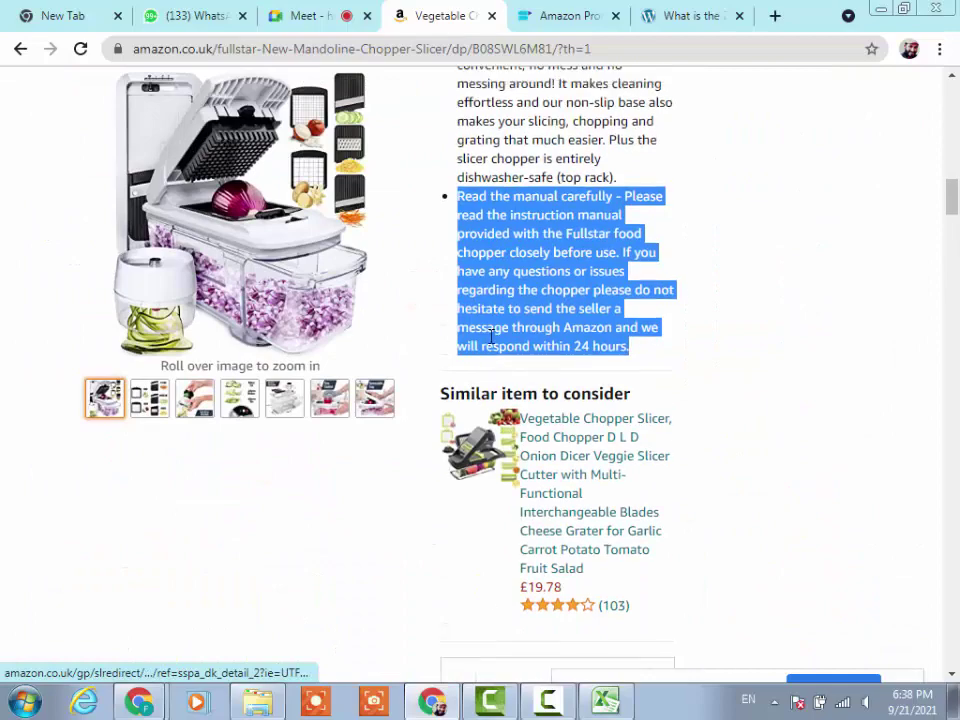
{"action": "scroll", "coordinate": [491, 340], "scroll_direction": "up", "scroll_amount": 10}
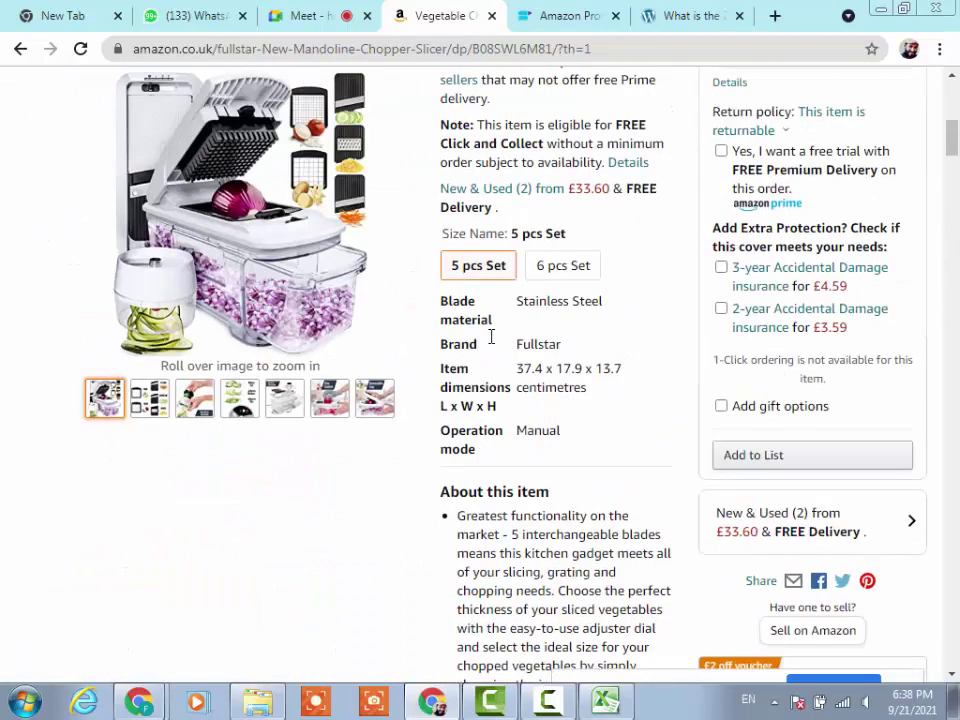
{"action": "scroll", "coordinate": [491, 343], "scroll_direction": "up", "scroll_amount": 5}
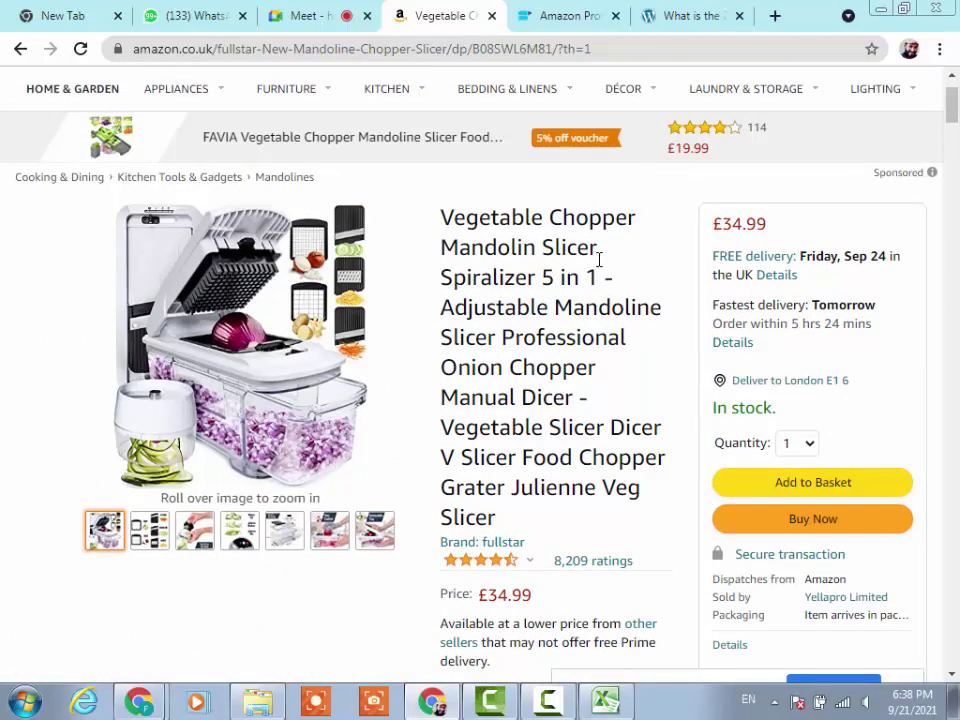